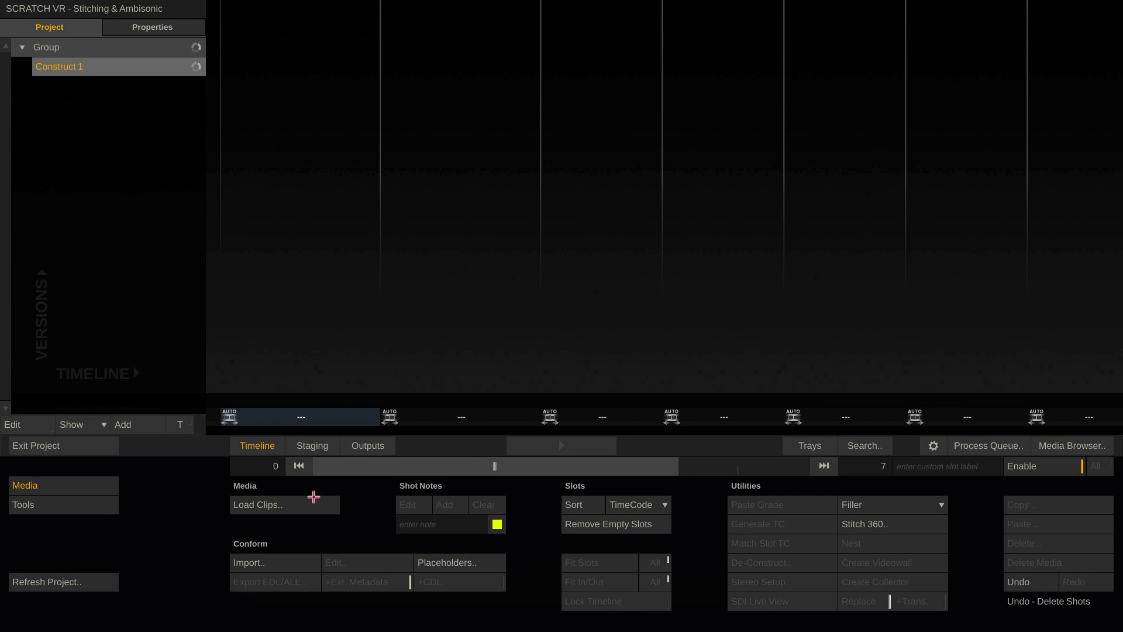
Load the MP4 clips from the Shot_01 and Shot_02 folders of Neotopy Stitching into the timeline.
click(314, 502)
click(808, 66)
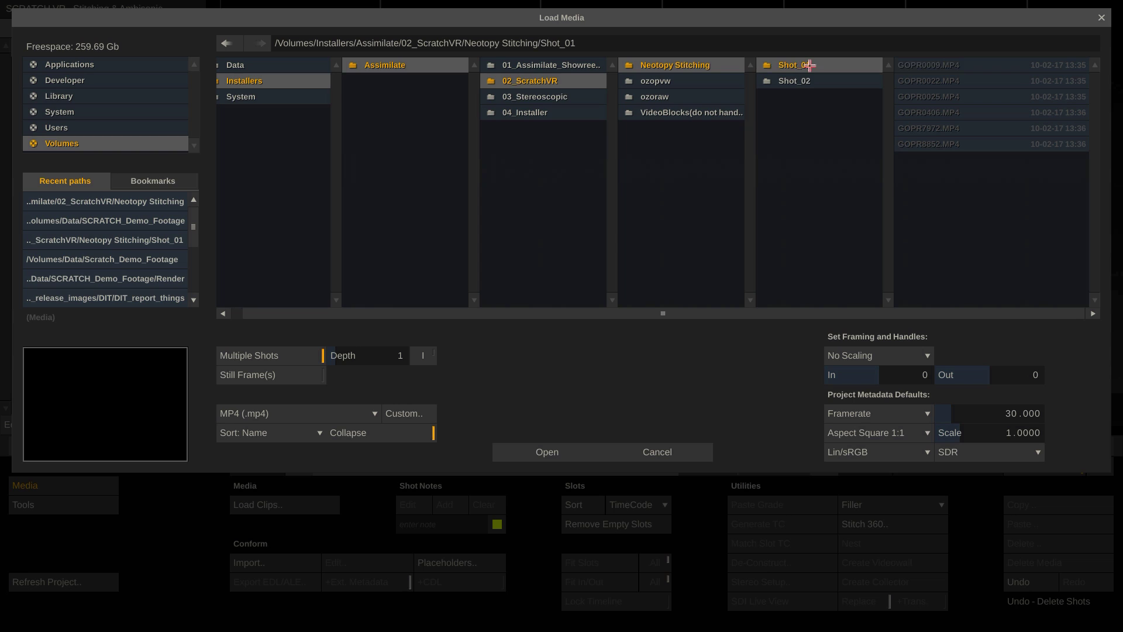
click(808, 82)
click(725, 65)
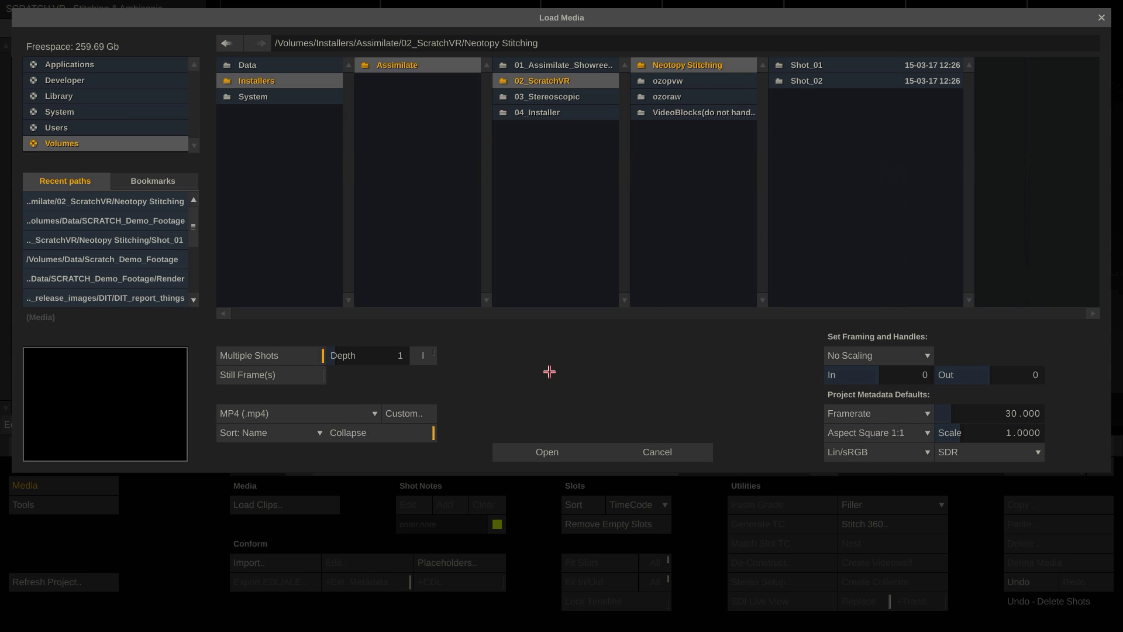
click(573, 451)
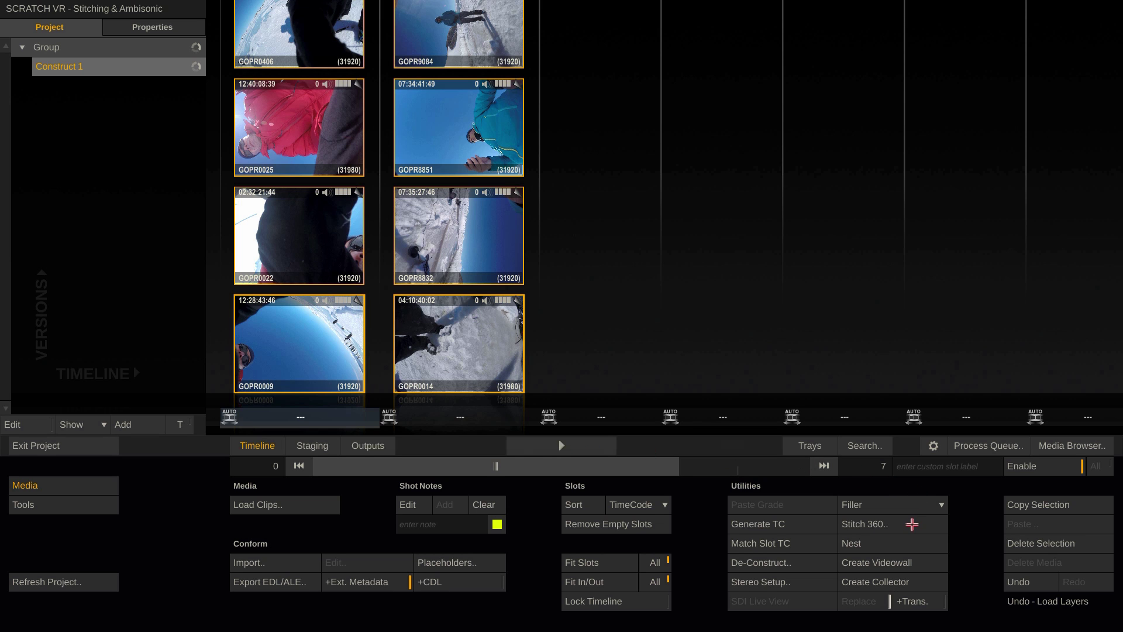
Set up a 360 stitch with Full Timeline scope, Timecode sync and 4096 x 2048 - 4k 2:1 output.
click(913, 524)
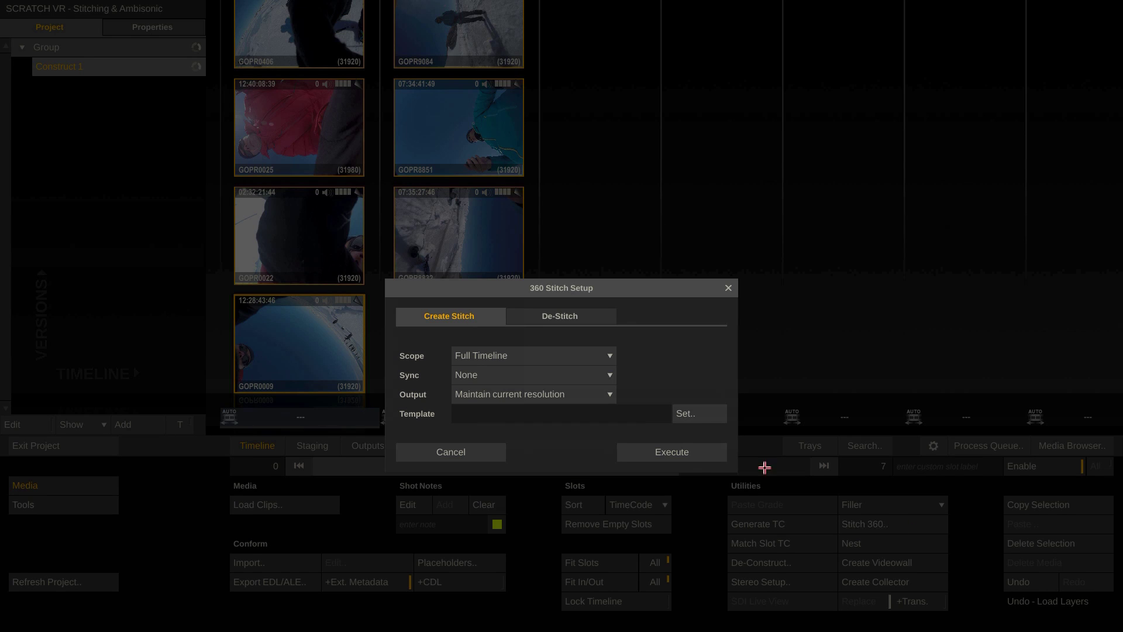
click(584, 358)
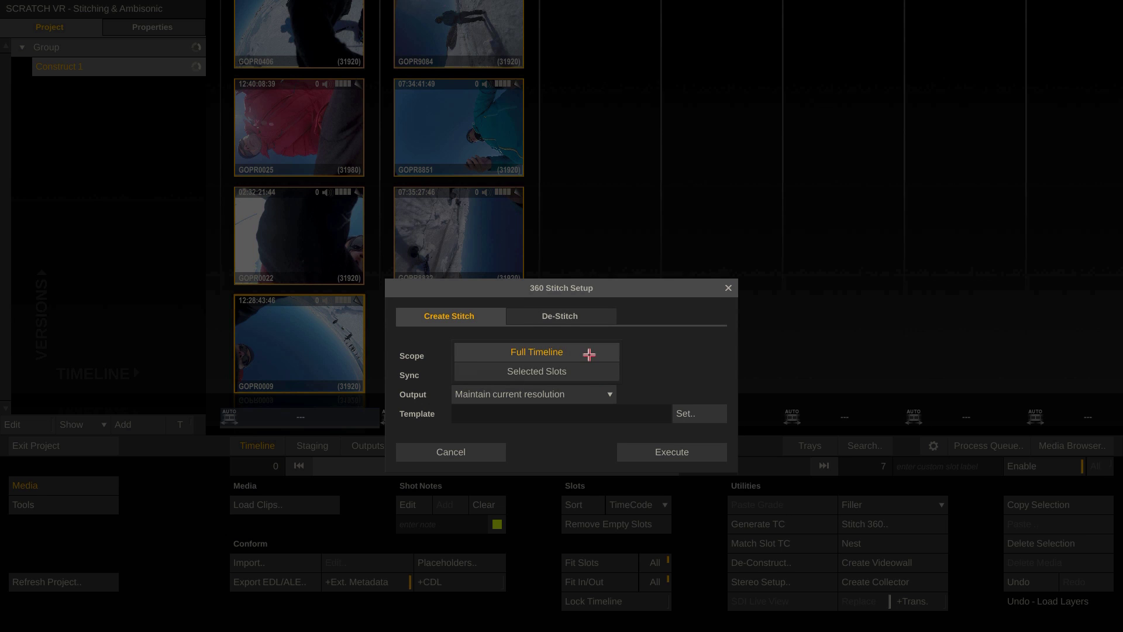
click(586, 351)
click(589, 374)
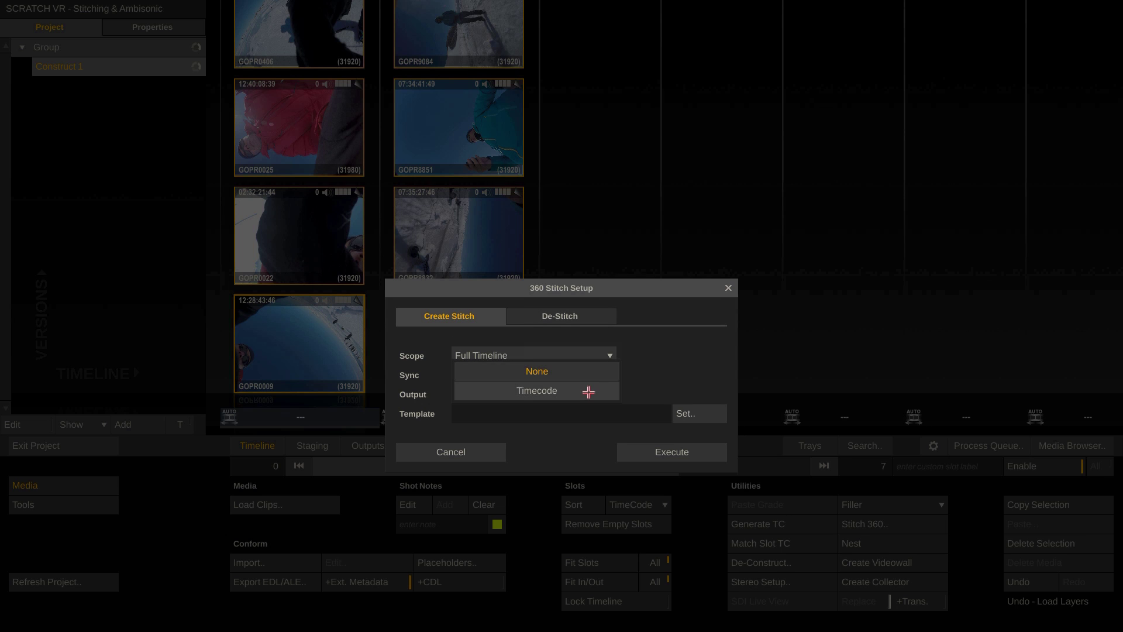
click(587, 391)
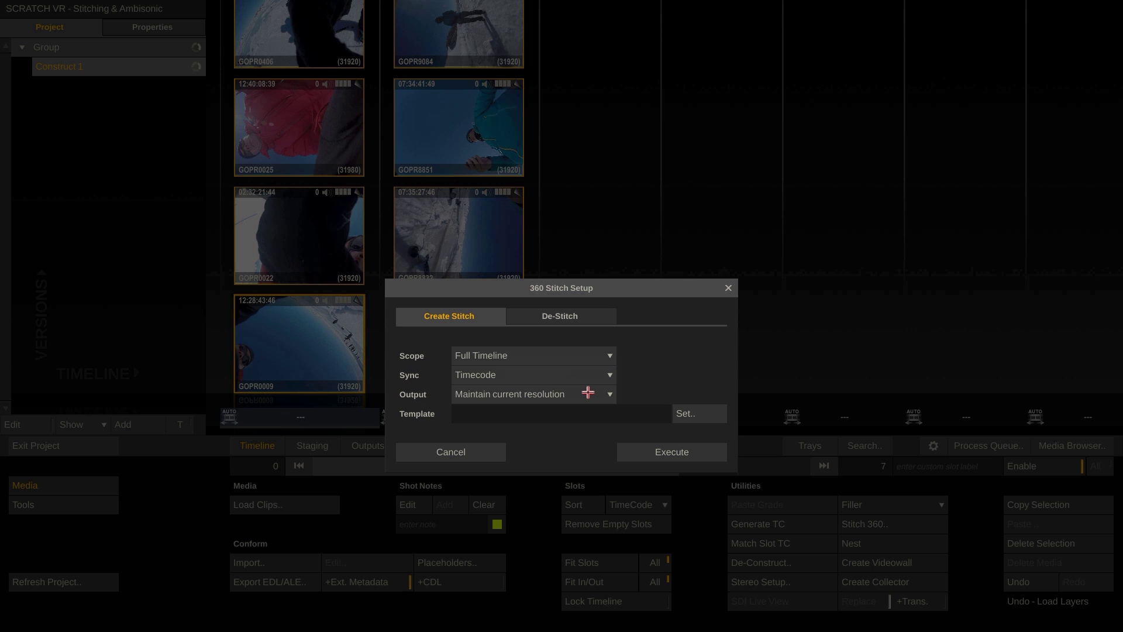
click(588, 392)
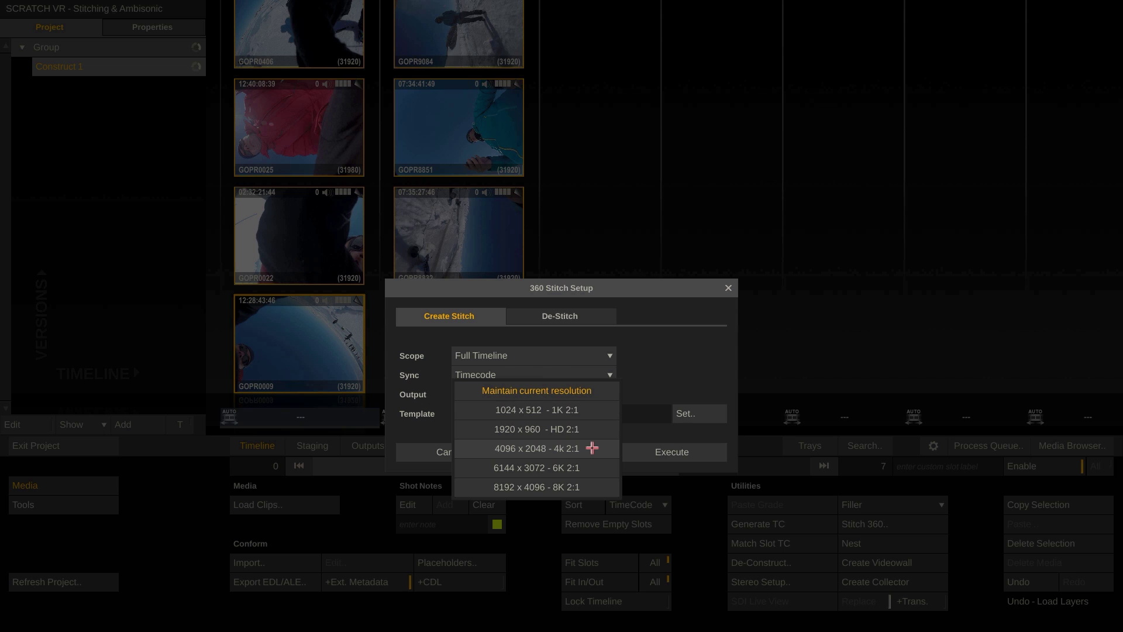
click(592, 448)
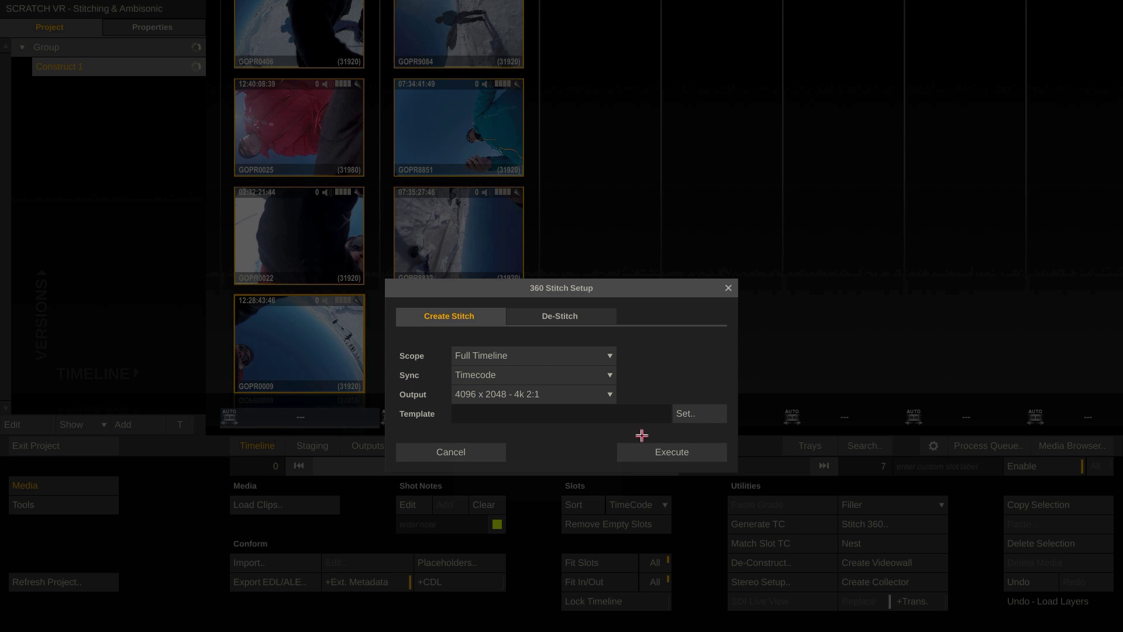
Assign the AutoPano template 360stitched_p30_3neotopy_stitchB.kava from the Shot_01 folder and execute the stitch.
click(710, 414)
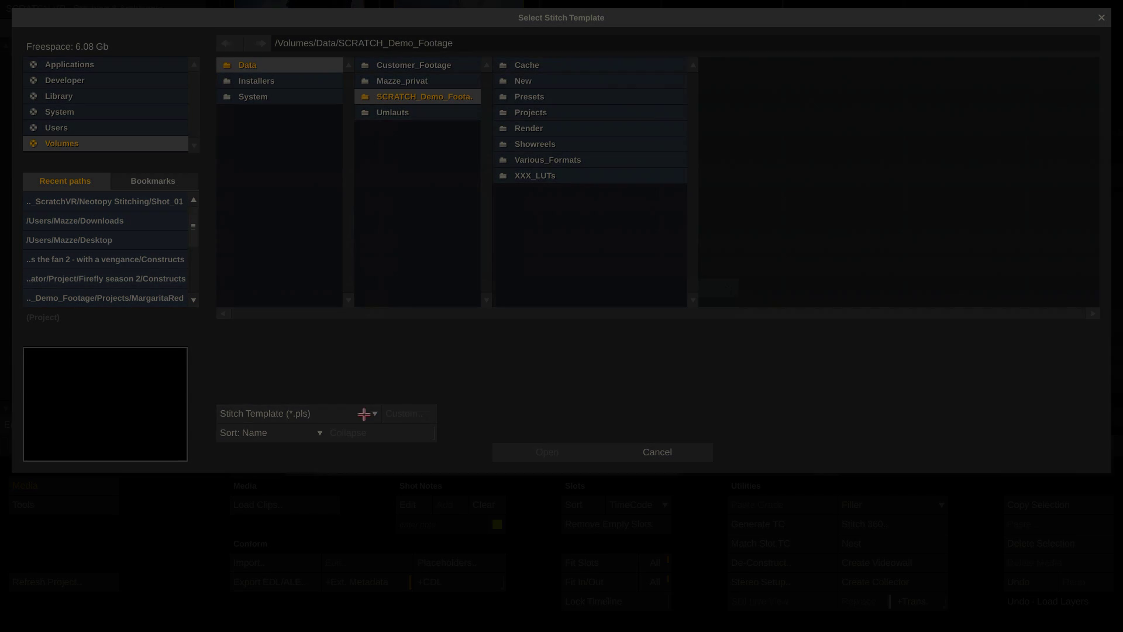
click(363, 412)
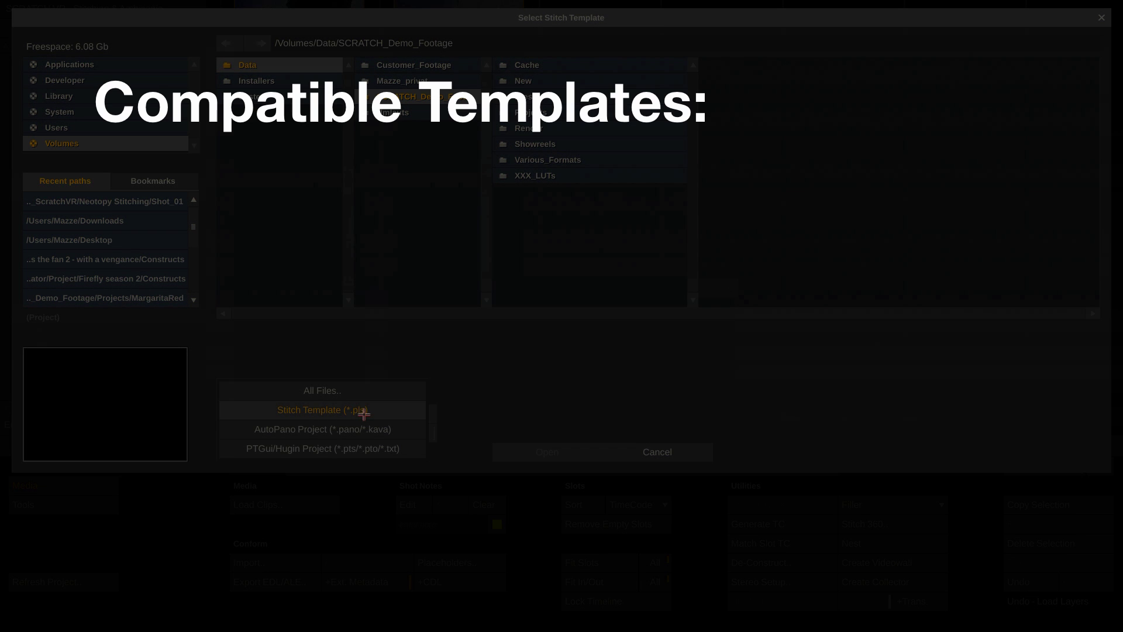
click(407, 430)
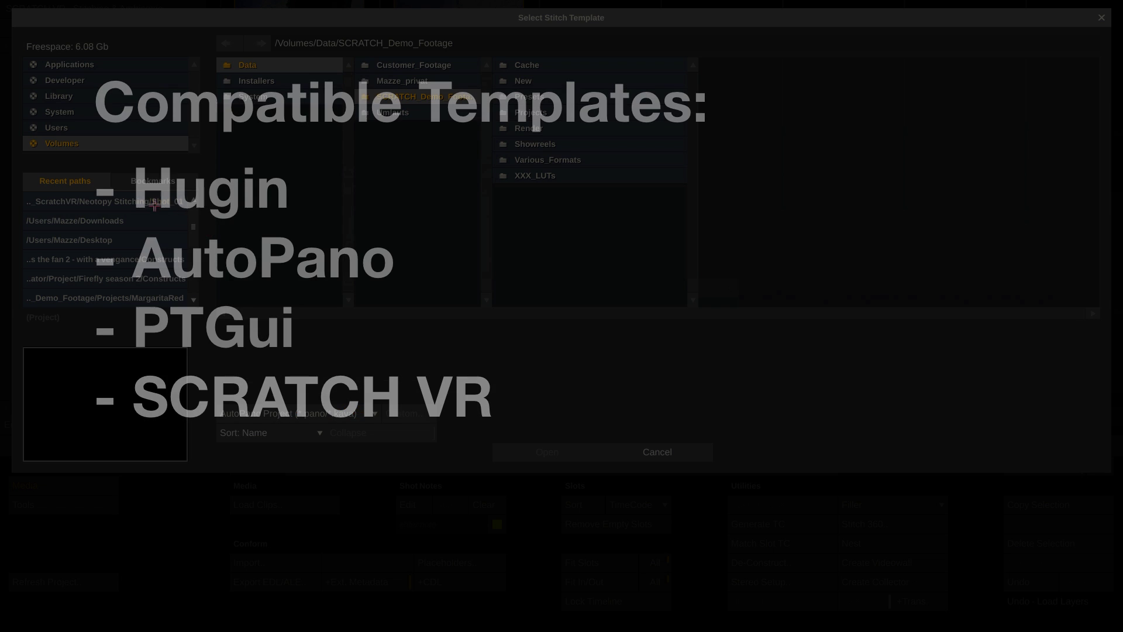
click(154, 202)
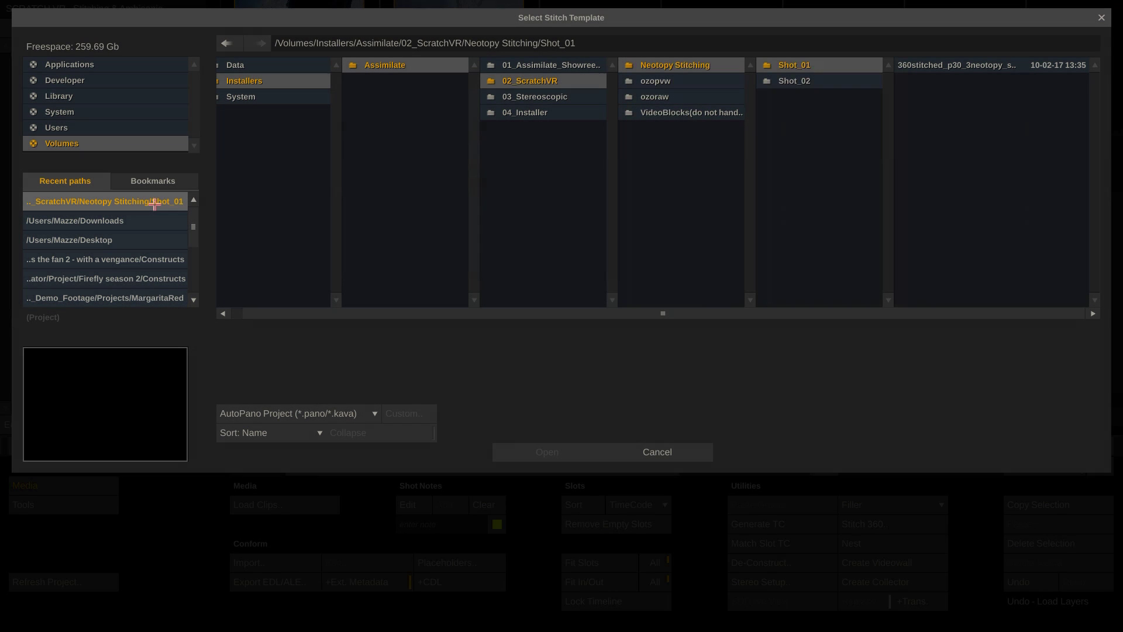
click(975, 67)
click(524, 448)
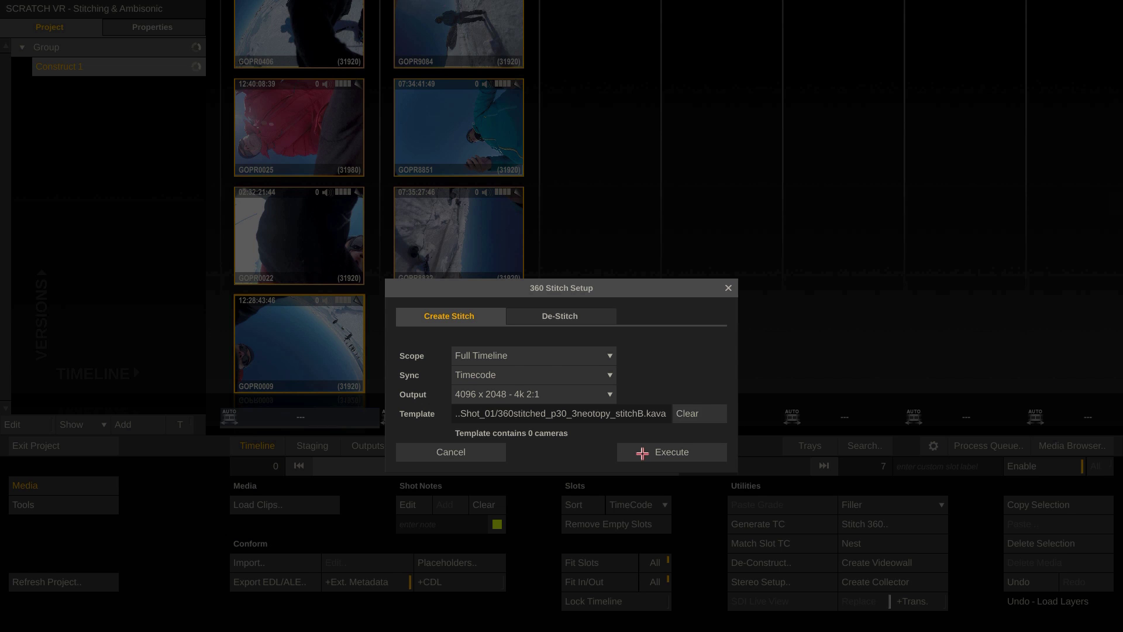
click(642, 453)
click(643, 452)
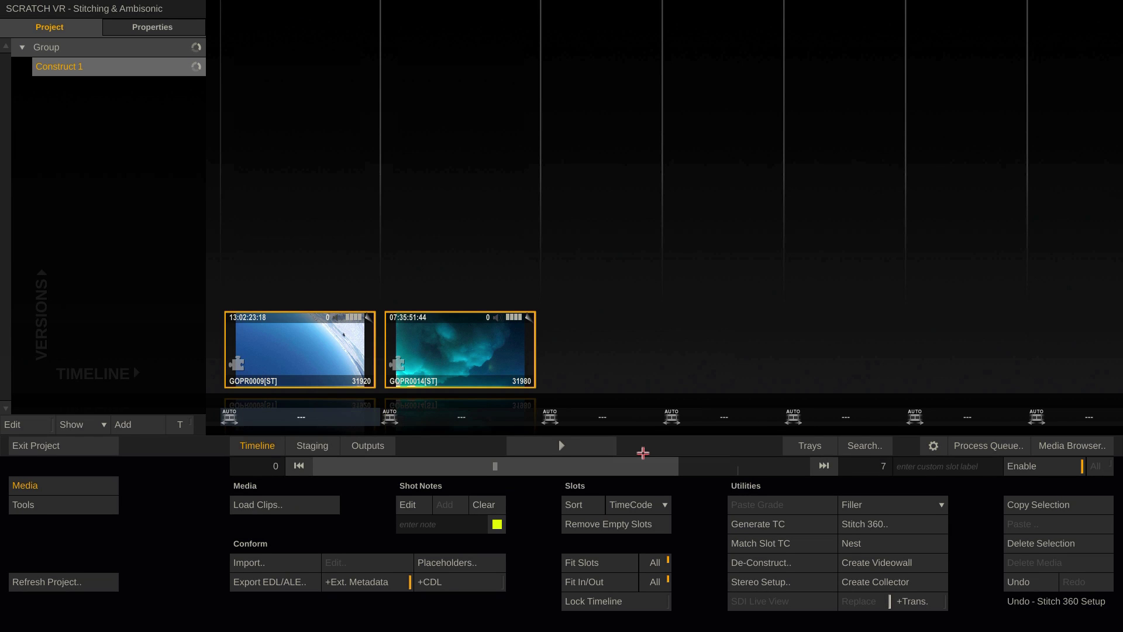
Open the stitched timeline in the player and show the VR Stitch settings.
click(560, 445)
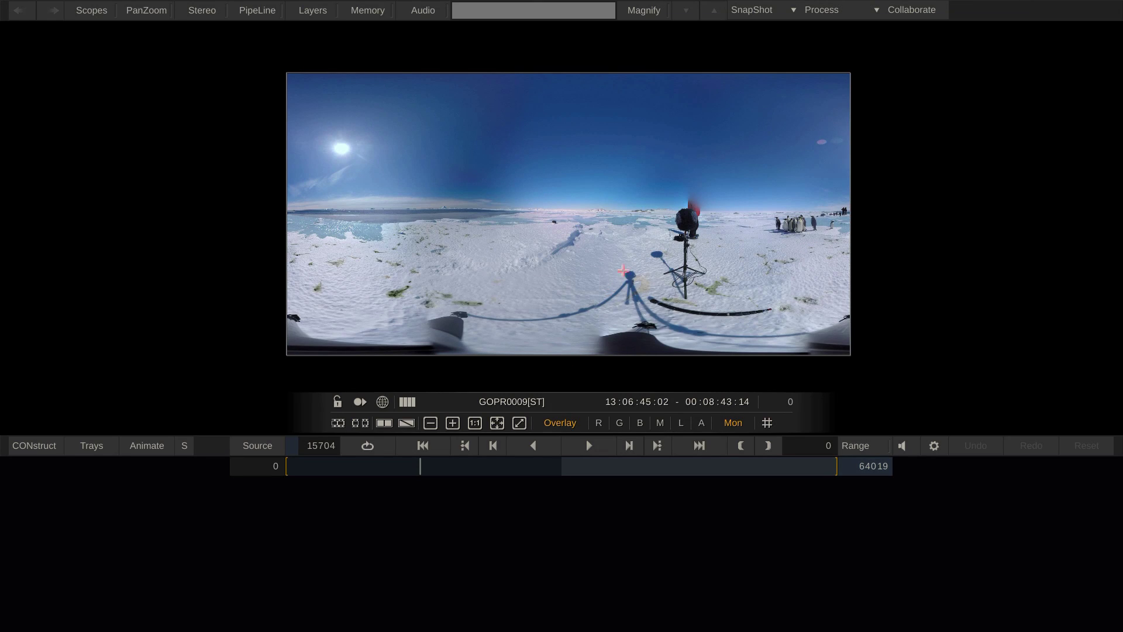
right_click(623, 270)
click(653, 271)
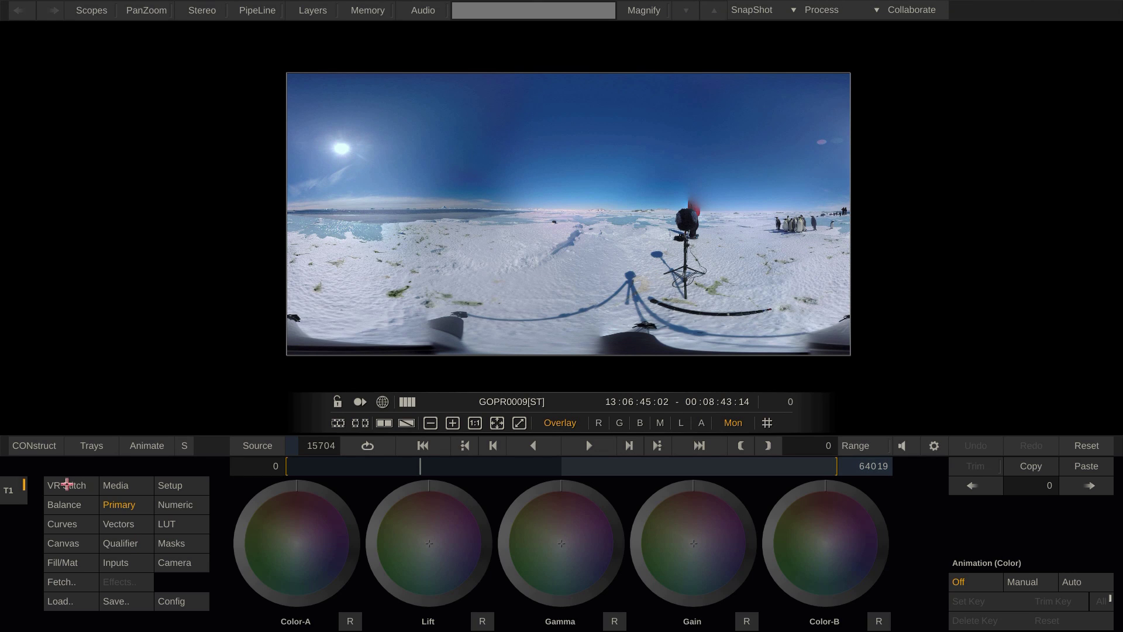
click(66, 484)
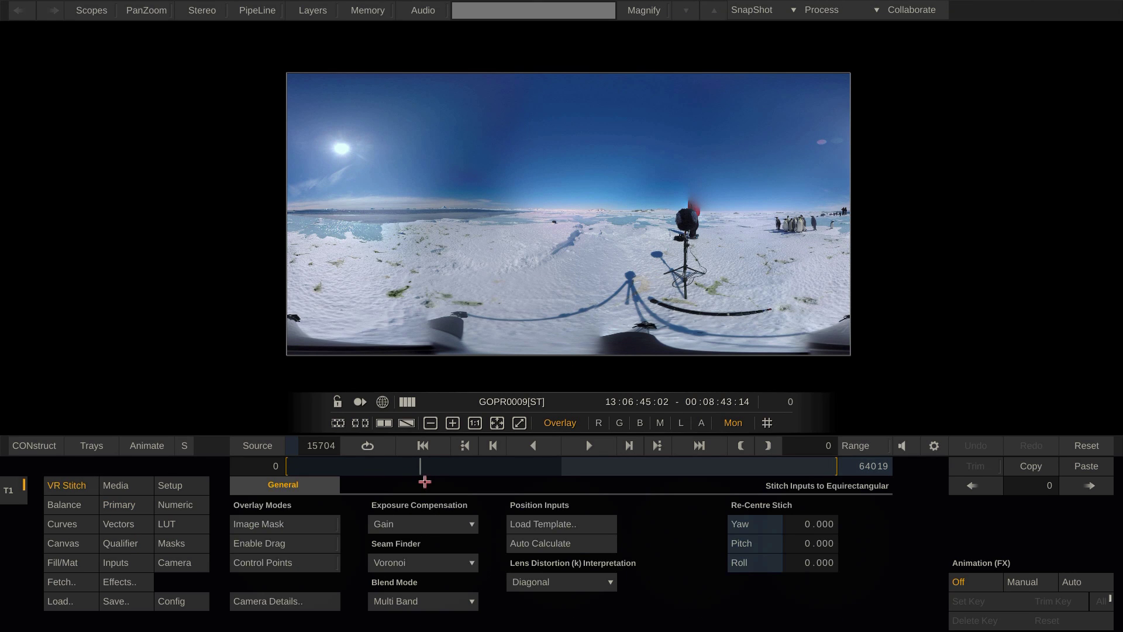
Look around the stitched shot in 360 view, then return to the equirectangular view.
click(379, 402)
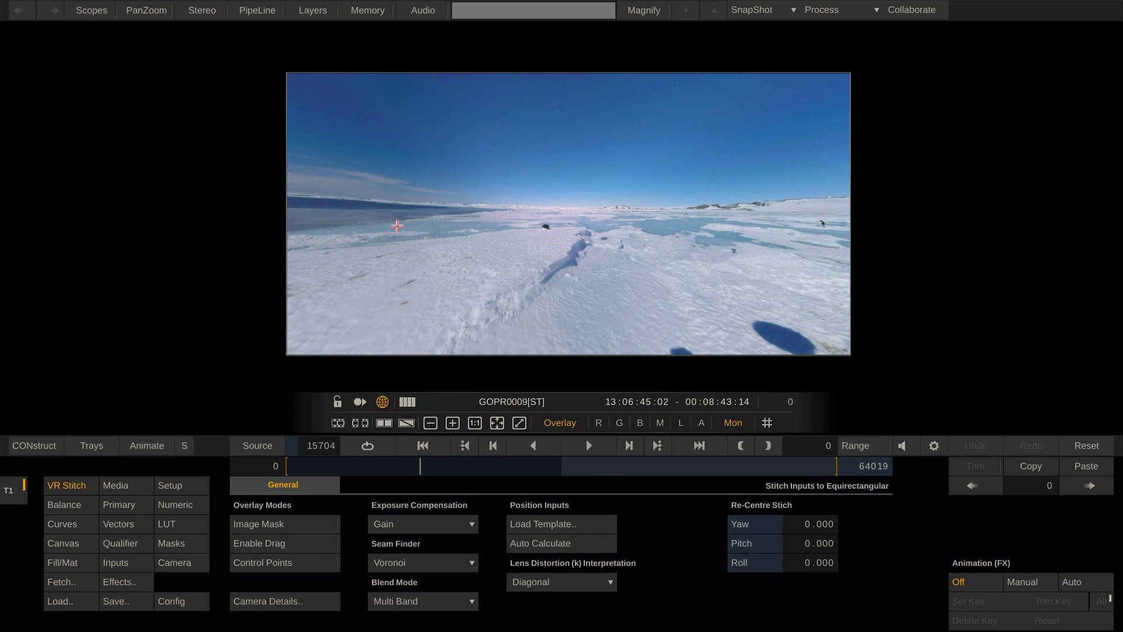
drag(632, 228, 718, 228)
drag(390, 236, 764, 242)
click(382, 402)
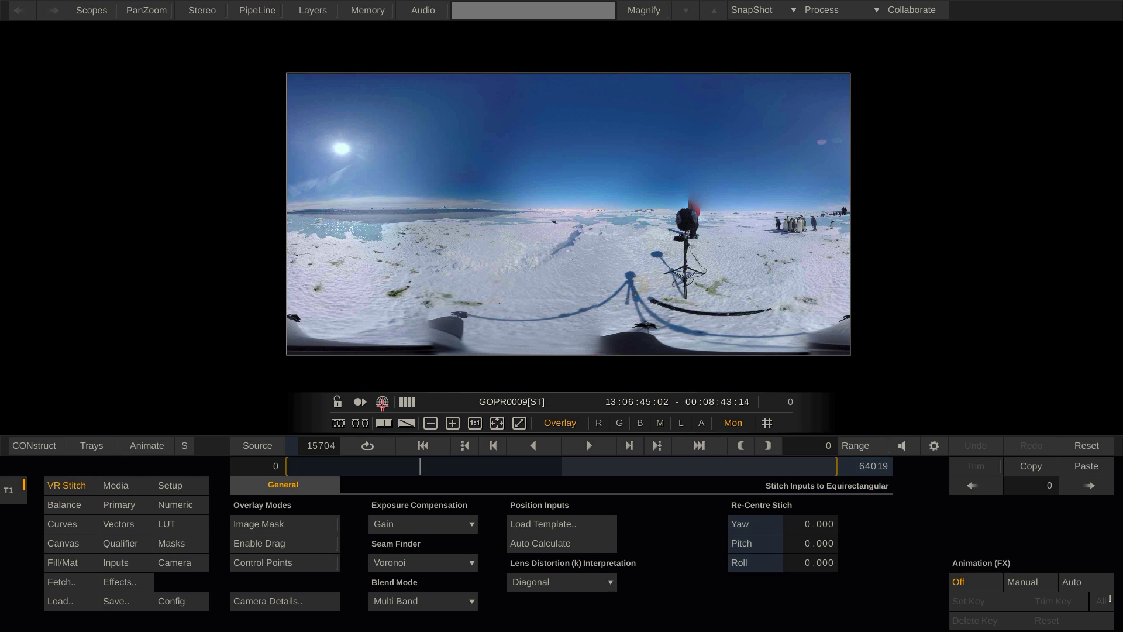
Inspect the shot in dual view with the second view set to 360, then return to single view.
key(d)
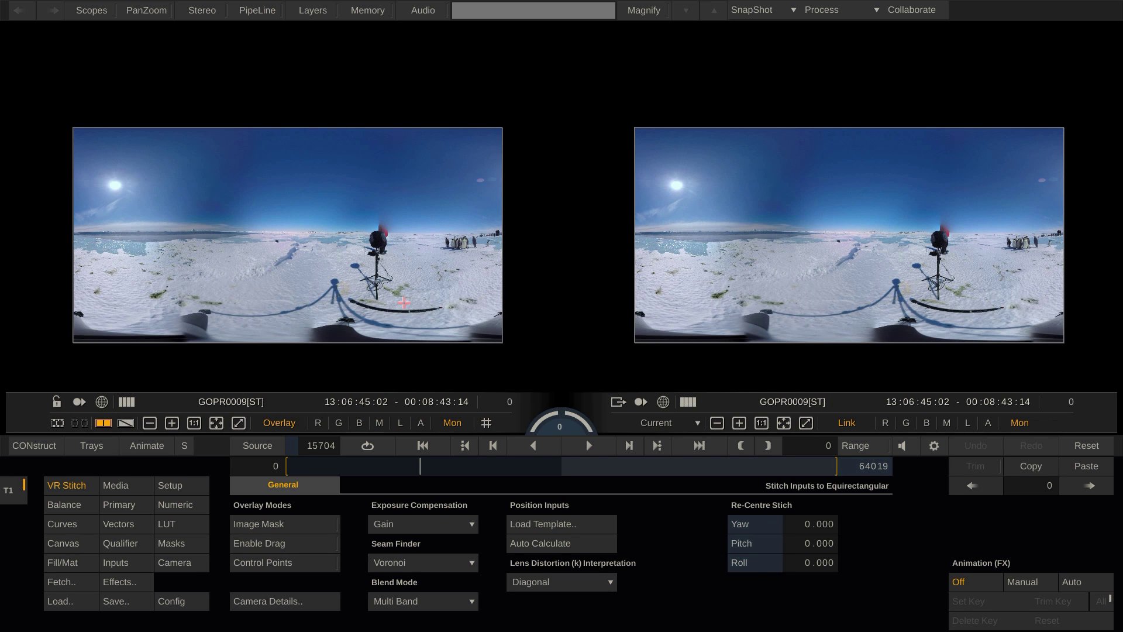
click(662, 401)
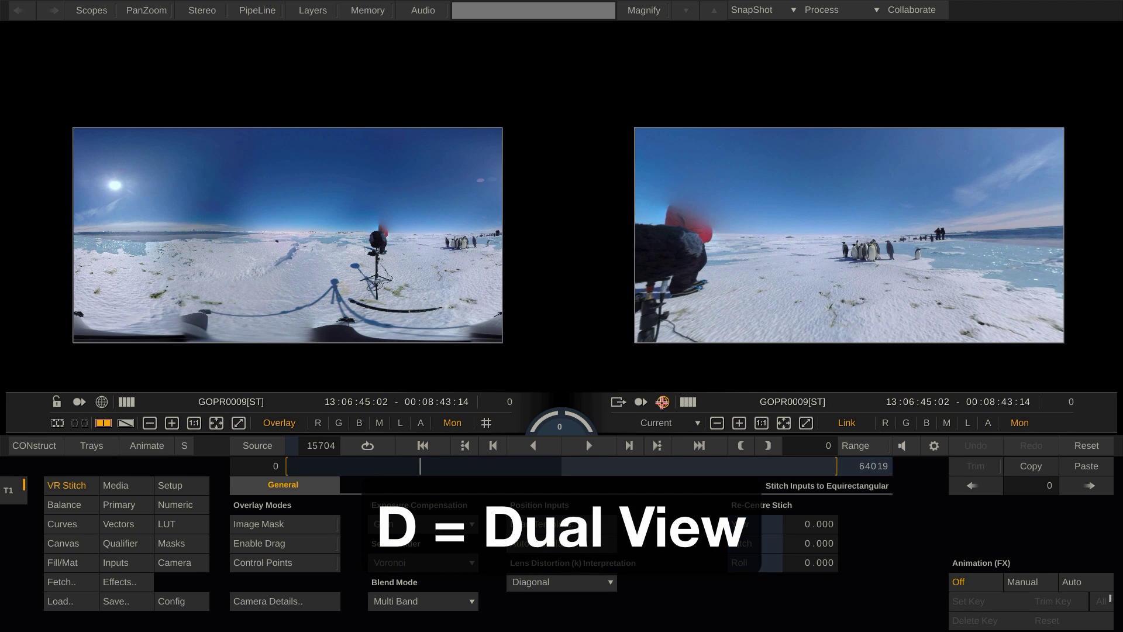
drag(710, 268, 991, 280)
drag(708, 263, 853, 277)
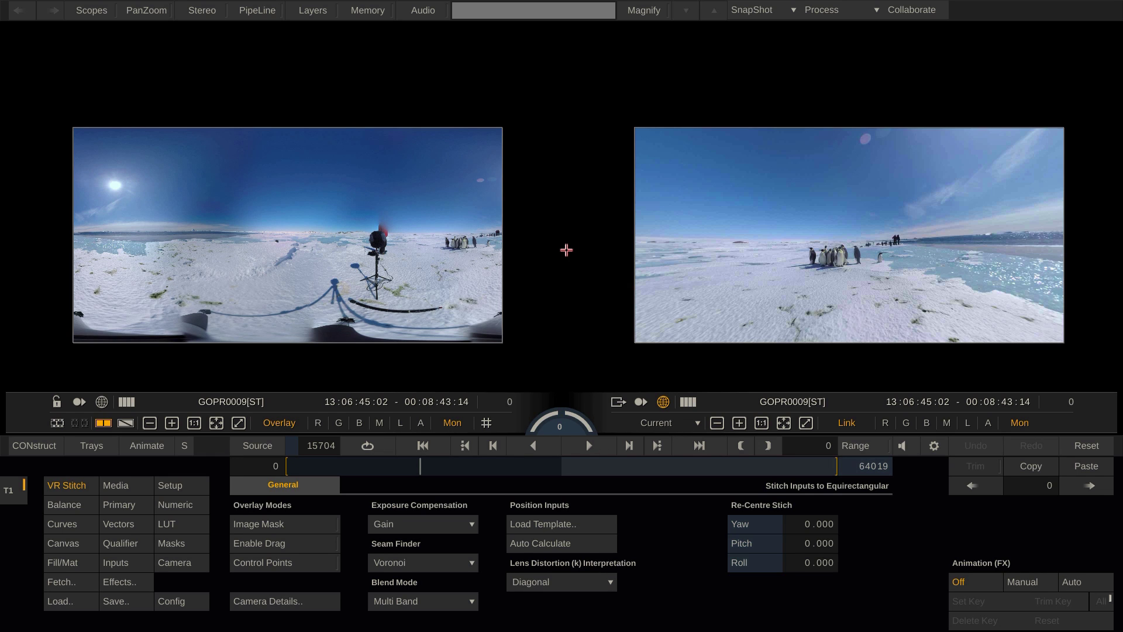
key(d)
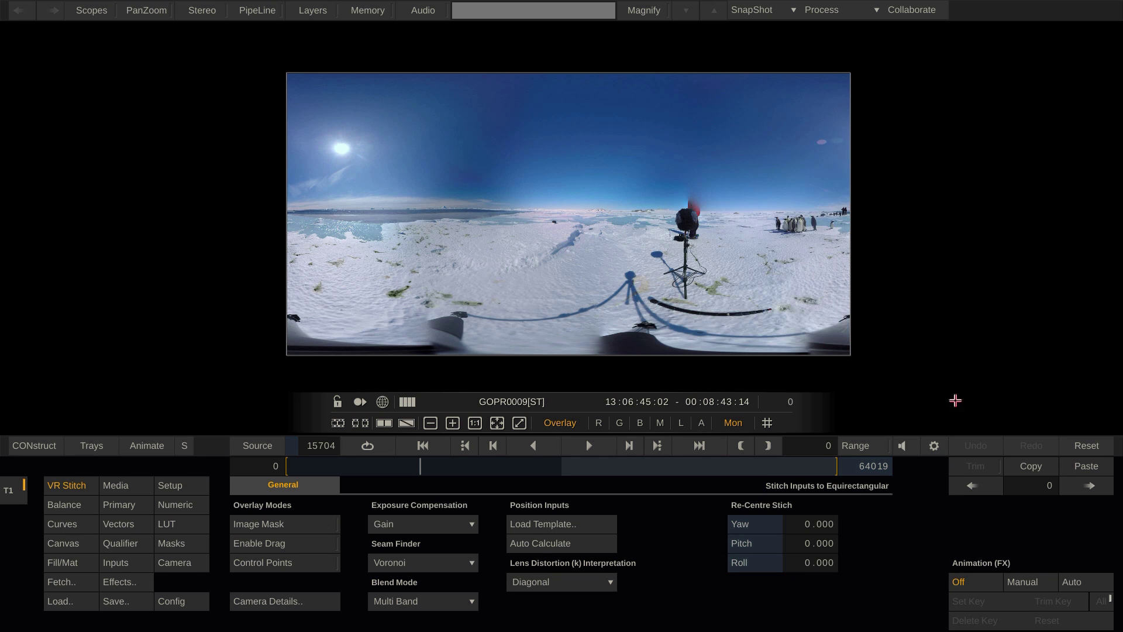
Reset the stitch settings and auto-calculate the input positions from the shot's first frame.
click(1065, 446)
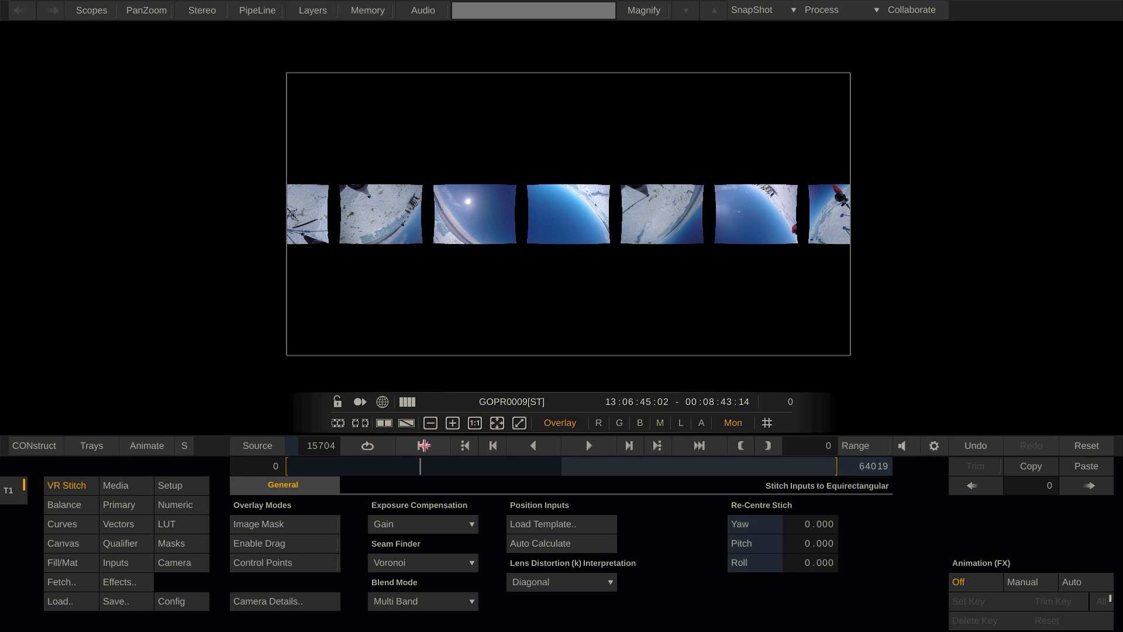
click(424, 446)
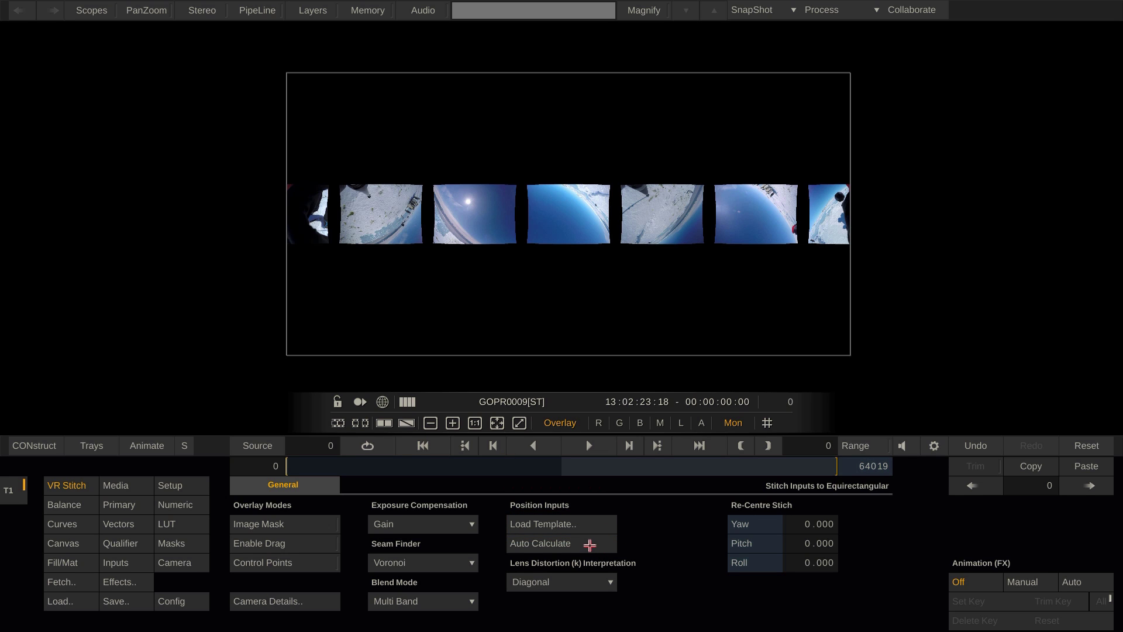
click(589, 544)
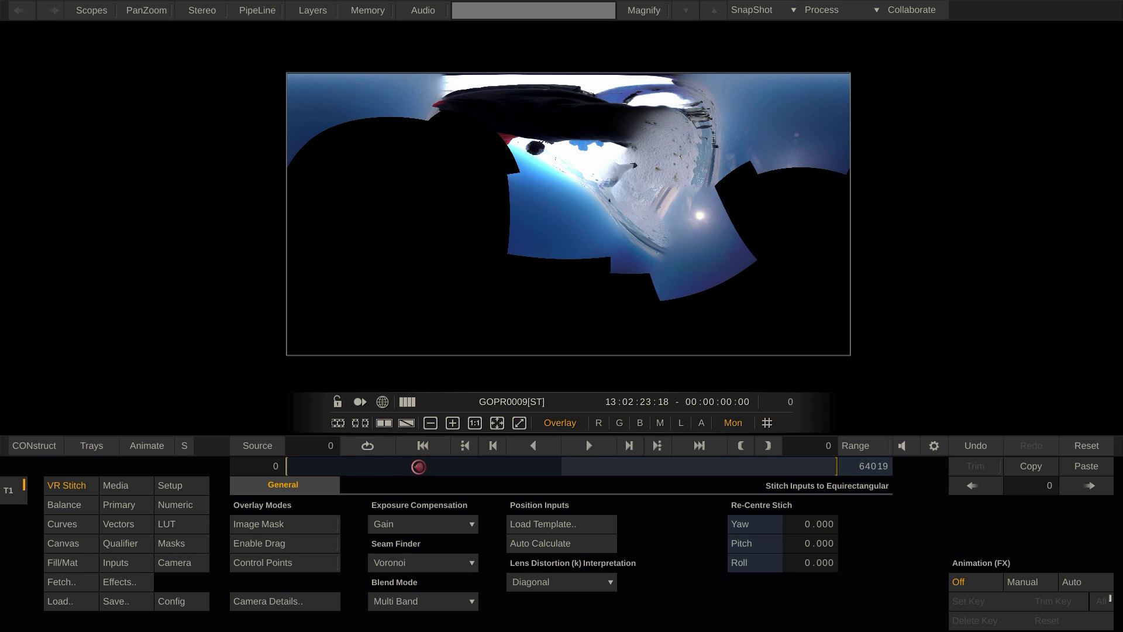
Recalculate the input positions automatically from frame 15704.
click(419, 466)
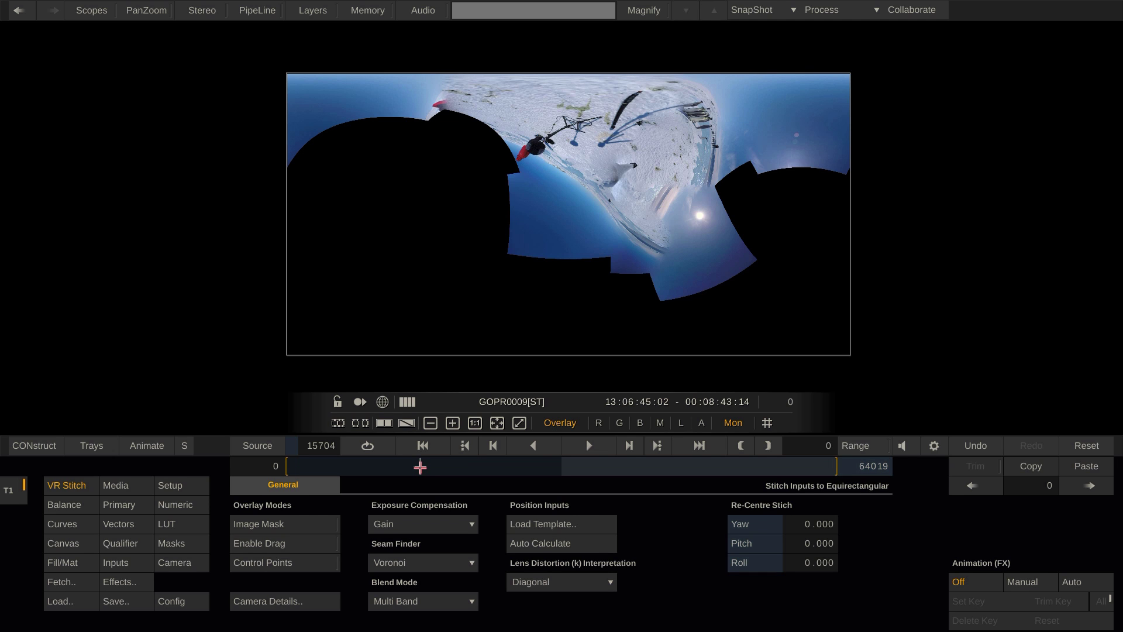
click(584, 544)
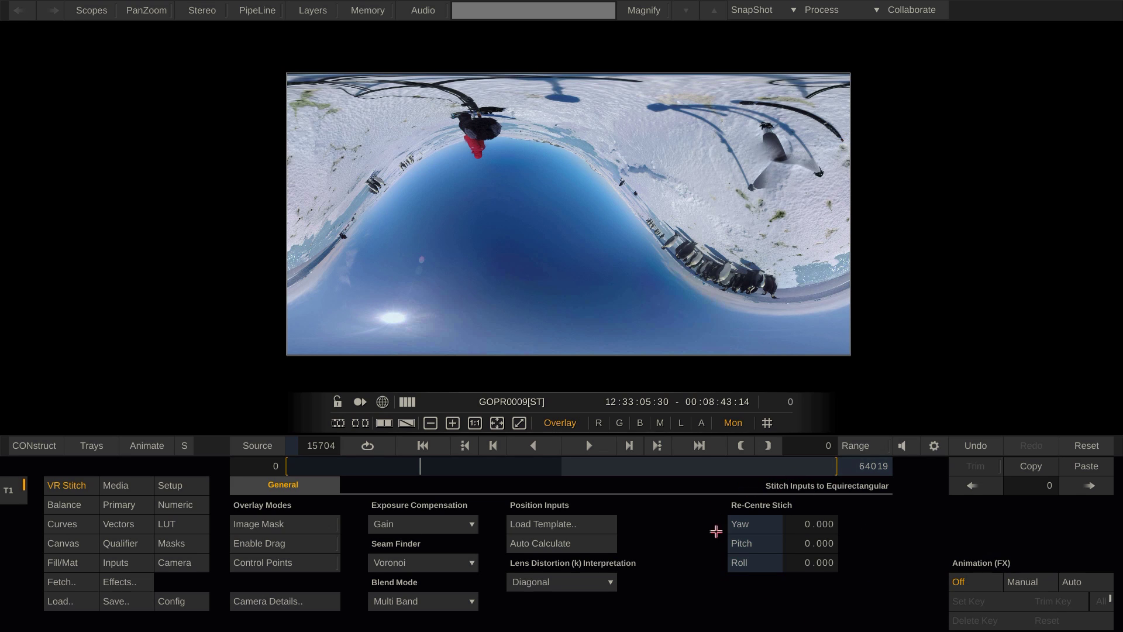
Set the stitch's re-centre roll to -150.
click(820, 565)
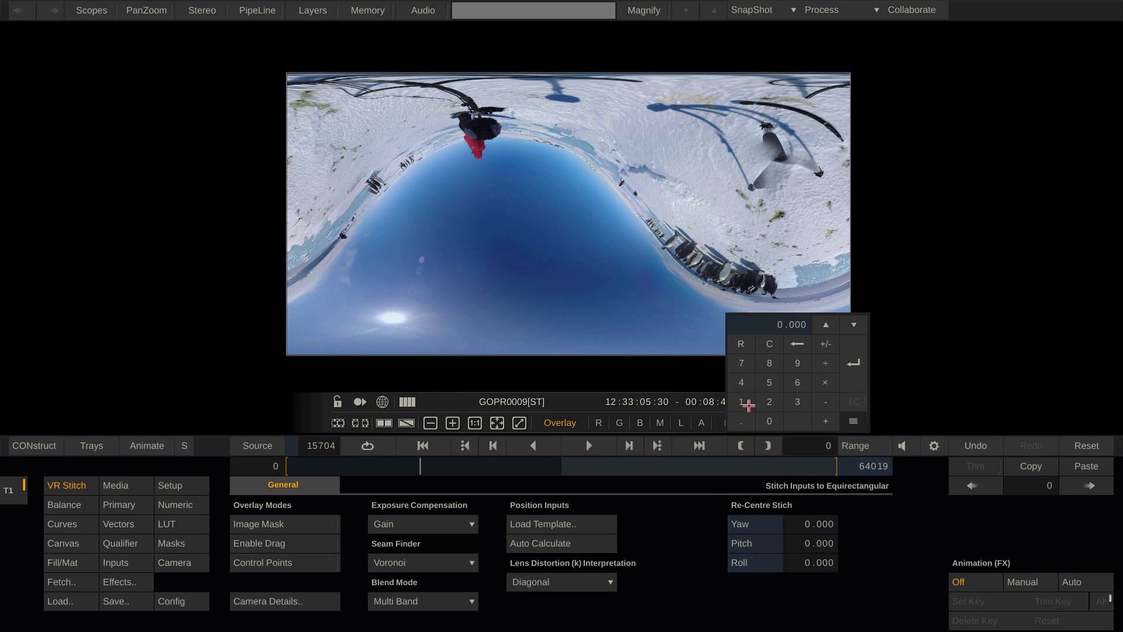
click(748, 403)
click(767, 385)
click(769, 421)
click(825, 343)
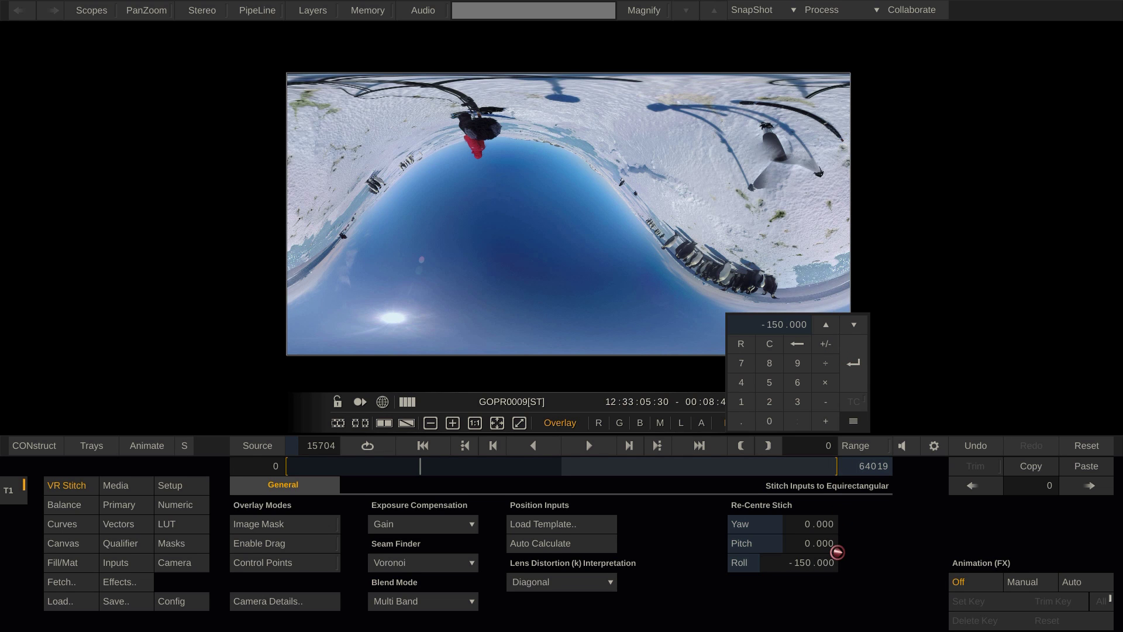
click(837, 552)
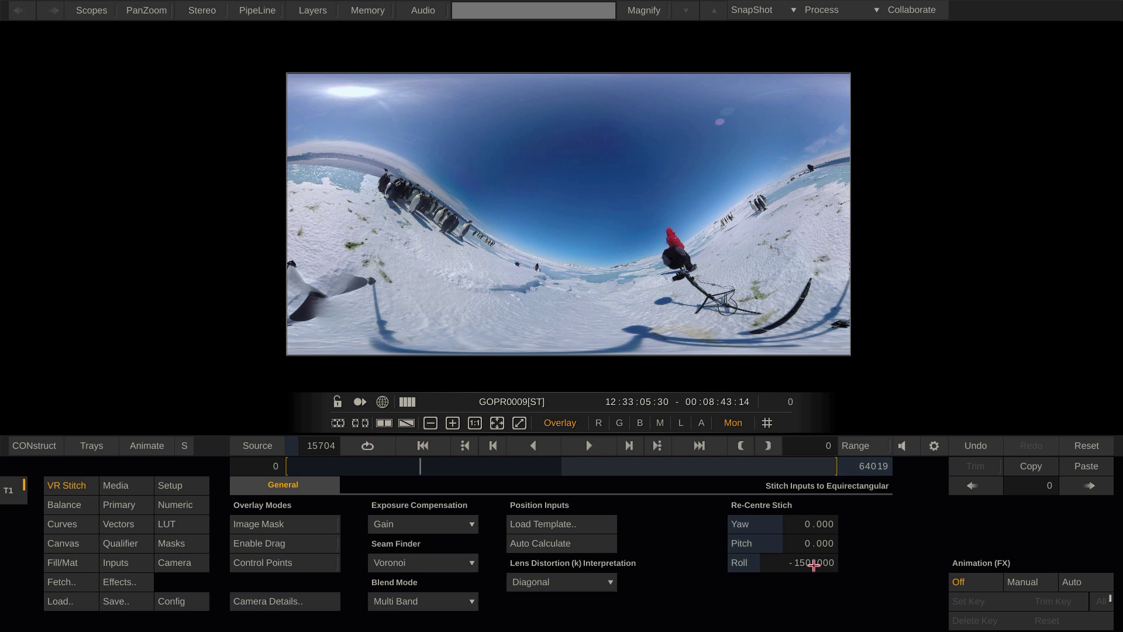
Reset the re-centre roll to 0.
click(814, 563)
click(745, 349)
click(846, 367)
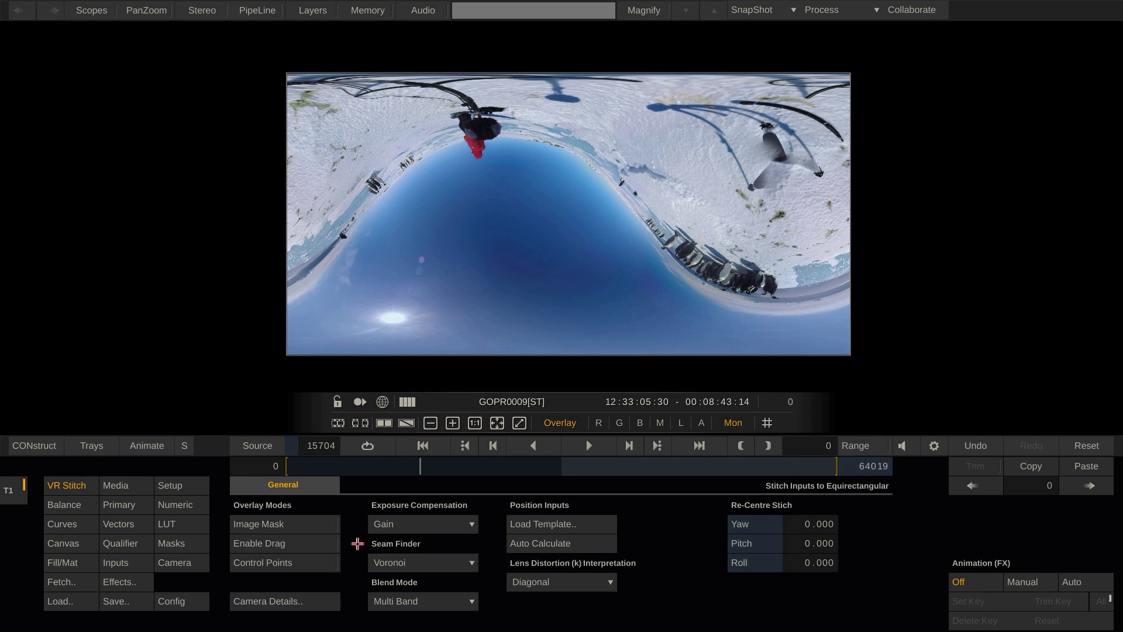
Enable image dragging and re-centre the stitch to a level horizon, with yaw about -119, pitch about -55 and roll about -166.
click(310, 544)
drag(562, 142, 563, 170)
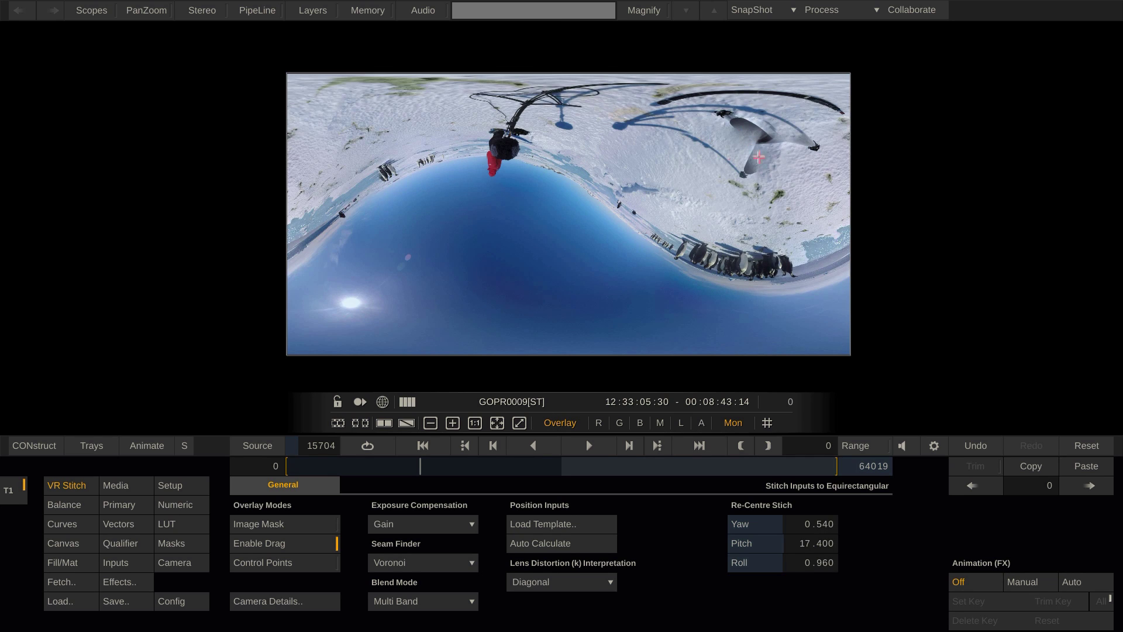
drag(765, 138, 578, 358)
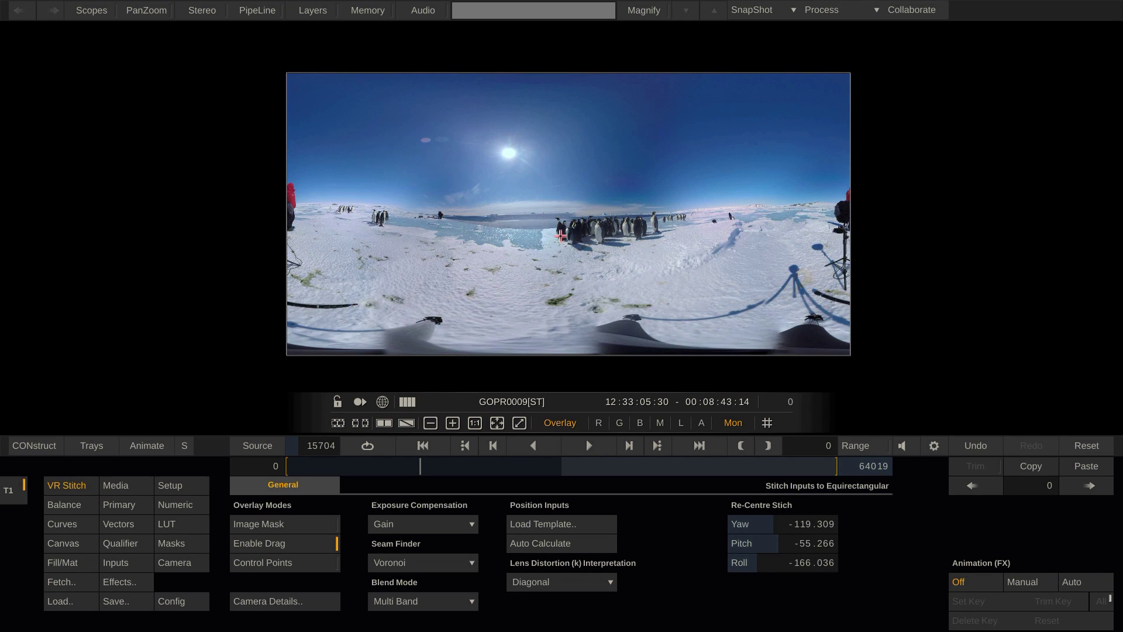
Fine-tune the stitch's re-centring to yaw about -120, pitch about -54 and roll about -167.
drag(560, 234, 560, 232)
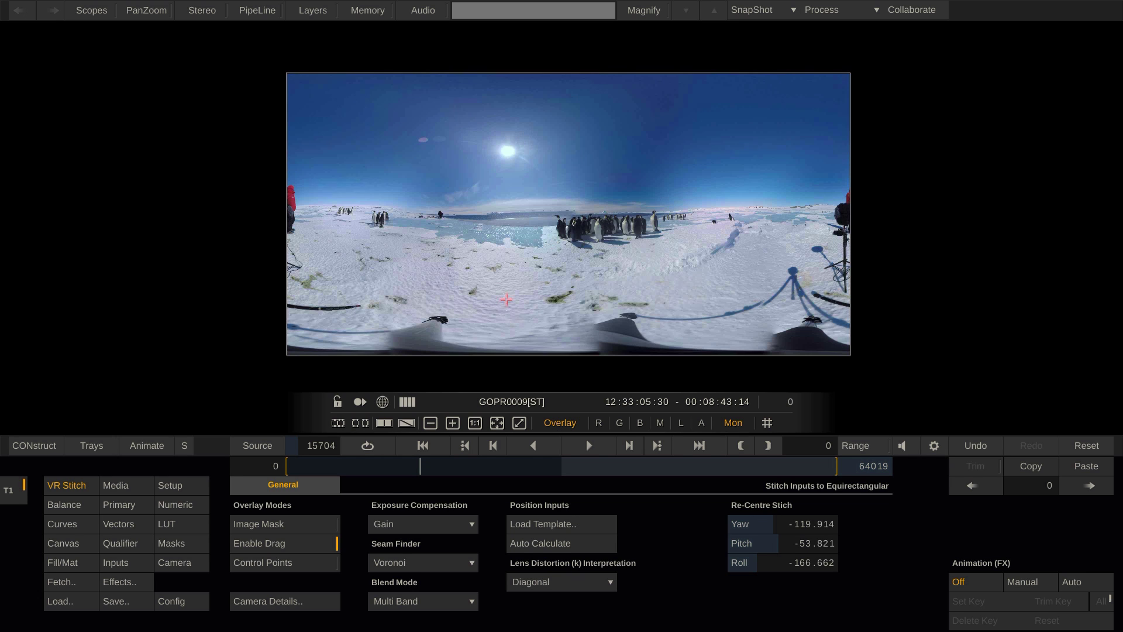
Open the stitch's camera details and add 0.1 to the pitch of camera GOPR8852, giving -93.39.
click(313, 602)
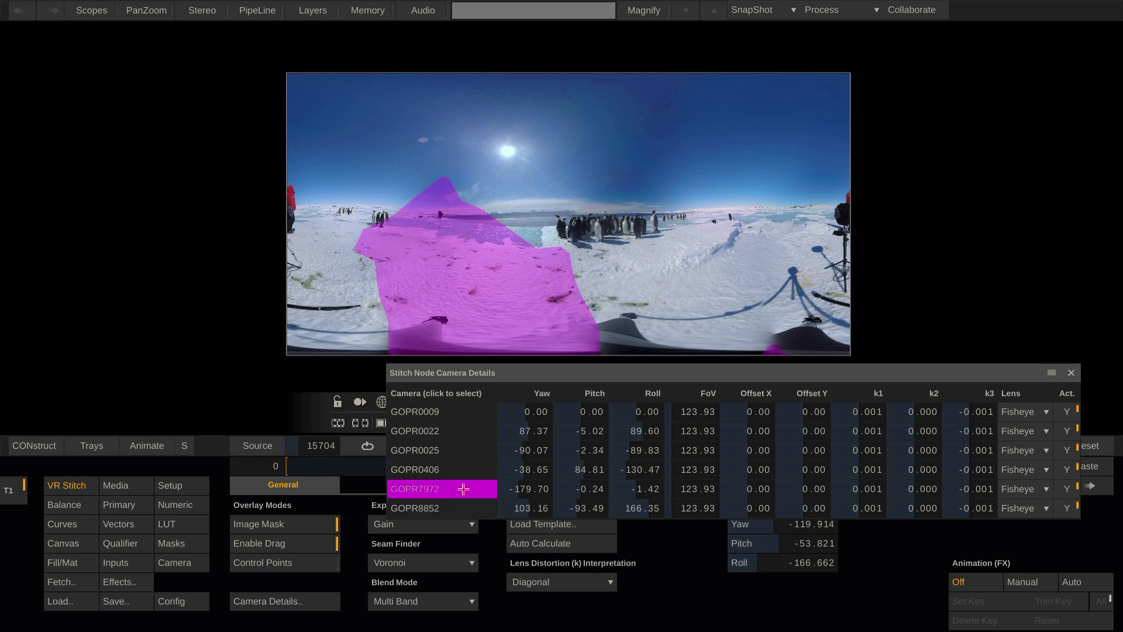
click(588, 507)
click(651, 420)
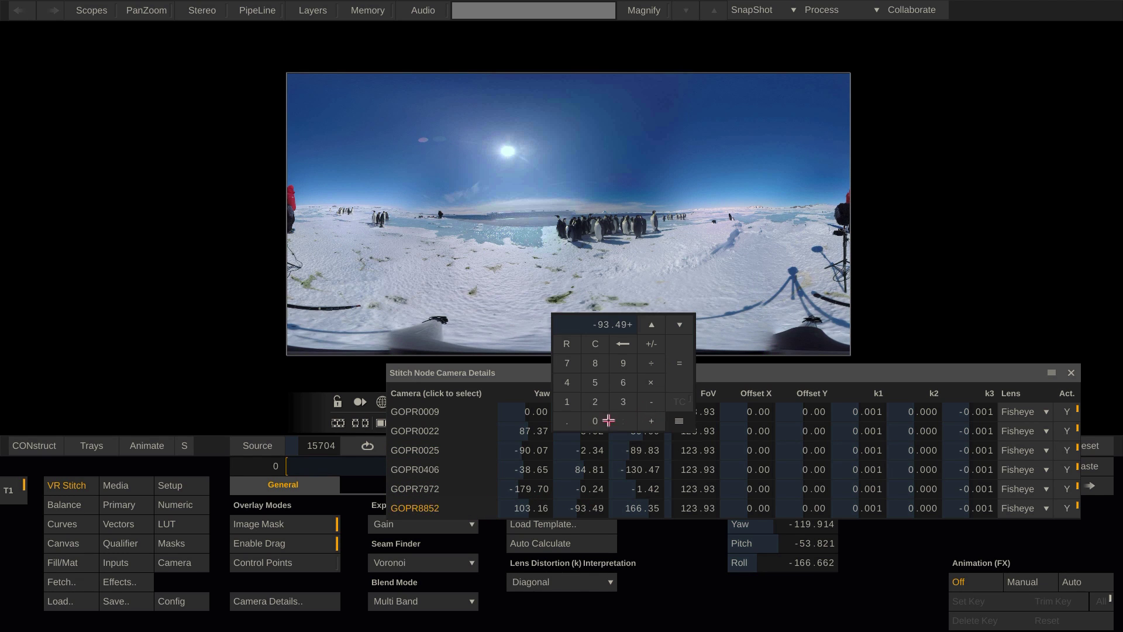
click(567, 401)
click(681, 369)
click(681, 369)
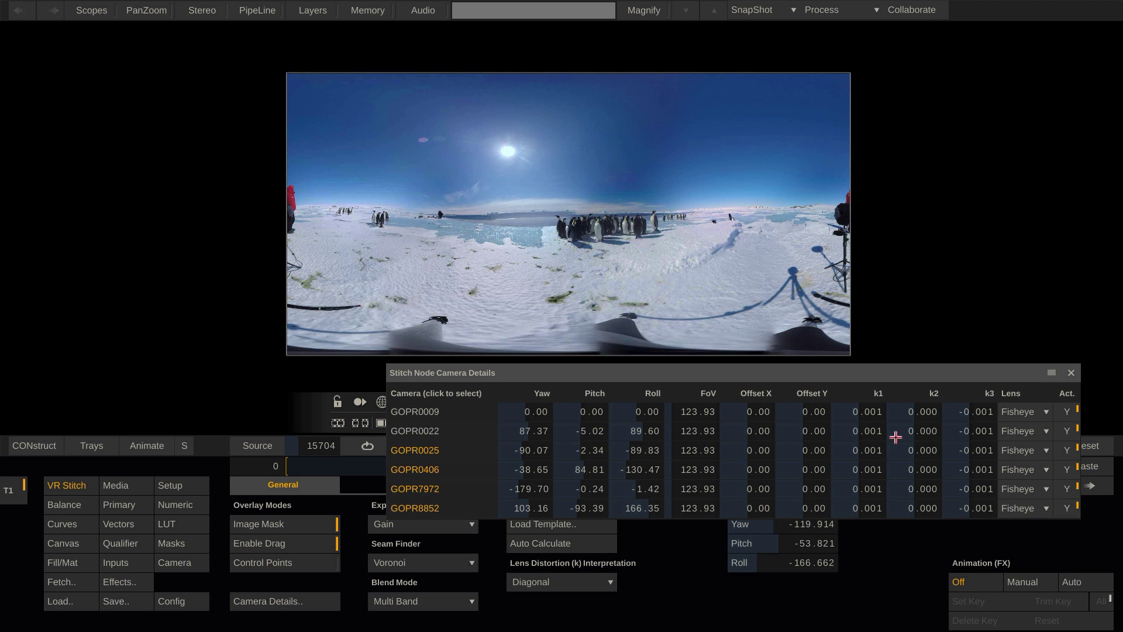
Set k2 to -0.006 for cameras GOPR0025, GOPR0406, GOPR7972 and GOPR8852 together, and close the camera details.
mouse_move(926, 469)
mouse_down()
mouse_move(914, 474)
mouse_move(927, 471)
mouse_up()
click(924, 471)
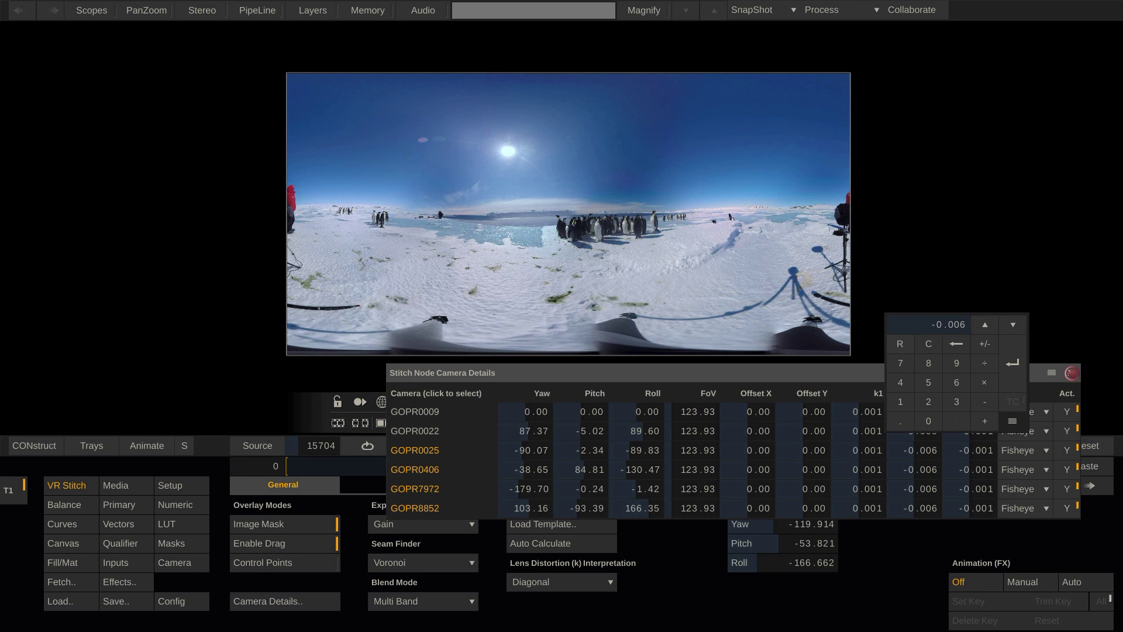
click(1071, 372)
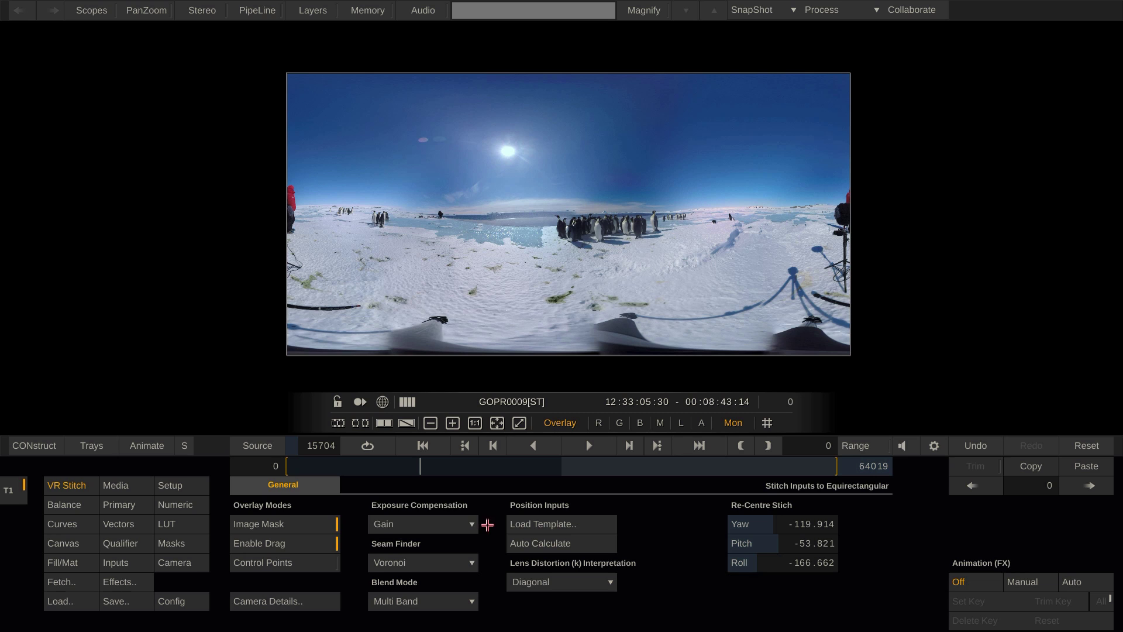
Preview the stitch with exposure compensation set to None, and restore it to Gain.
click(461, 524)
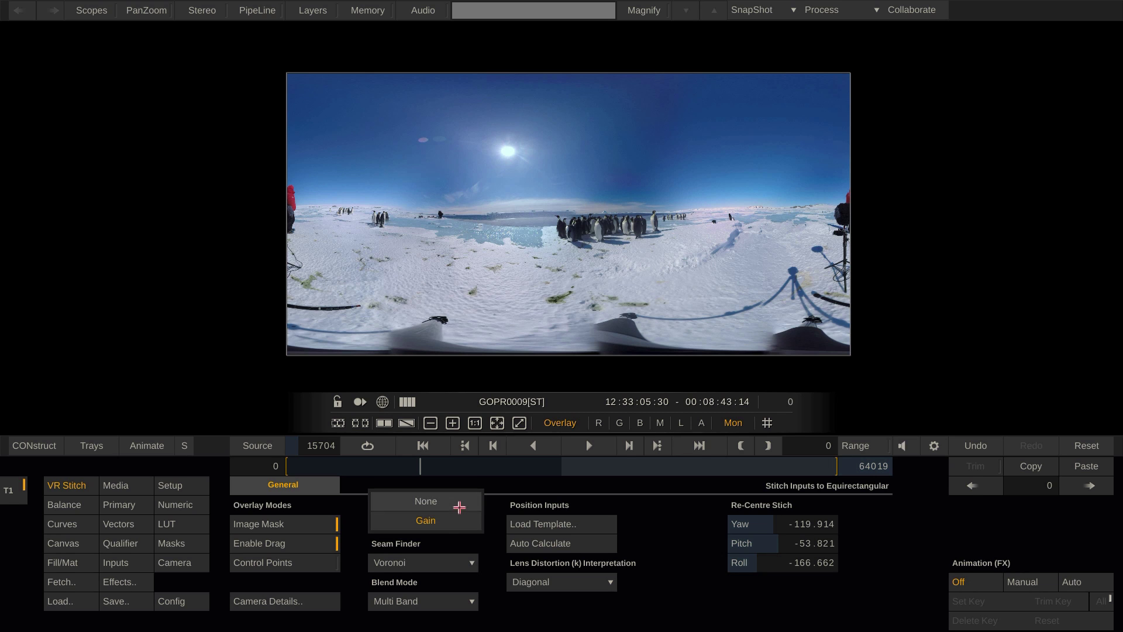
click(459, 508)
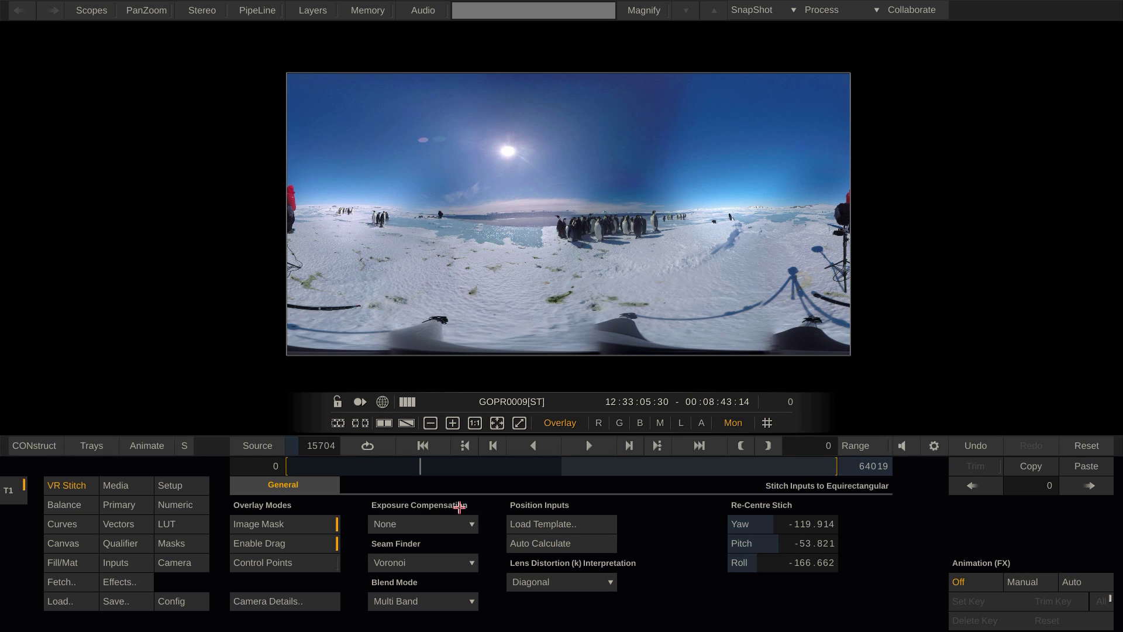
click(459, 519)
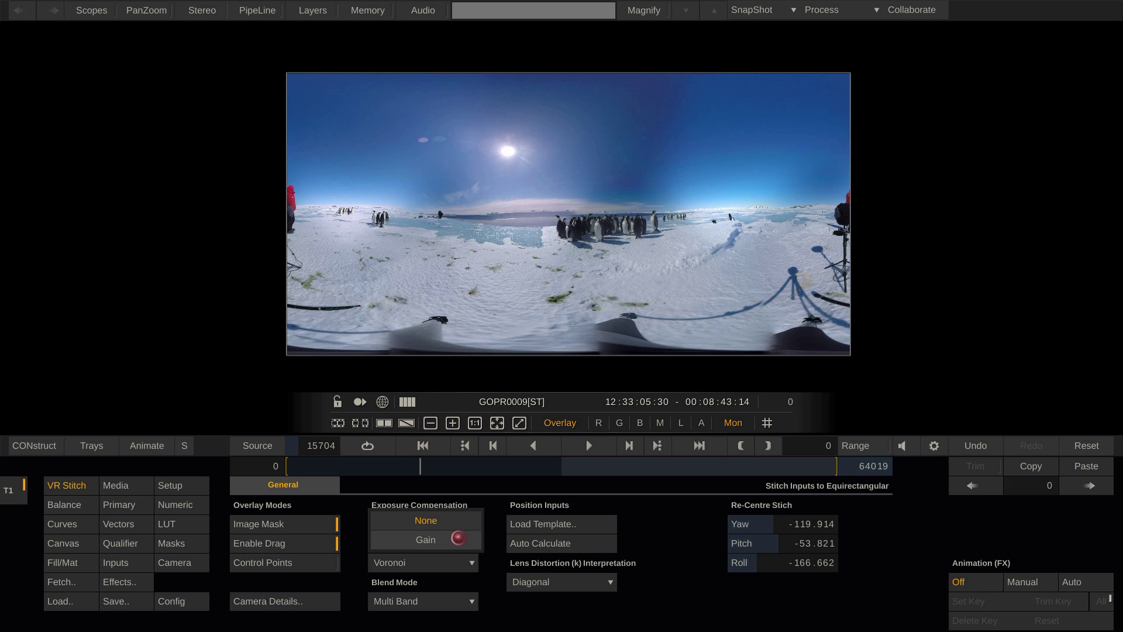
click(459, 537)
Review the seam finder options keeping Voronoi, and preview the Merge blend mode before restoring Multi Band.
click(459, 563)
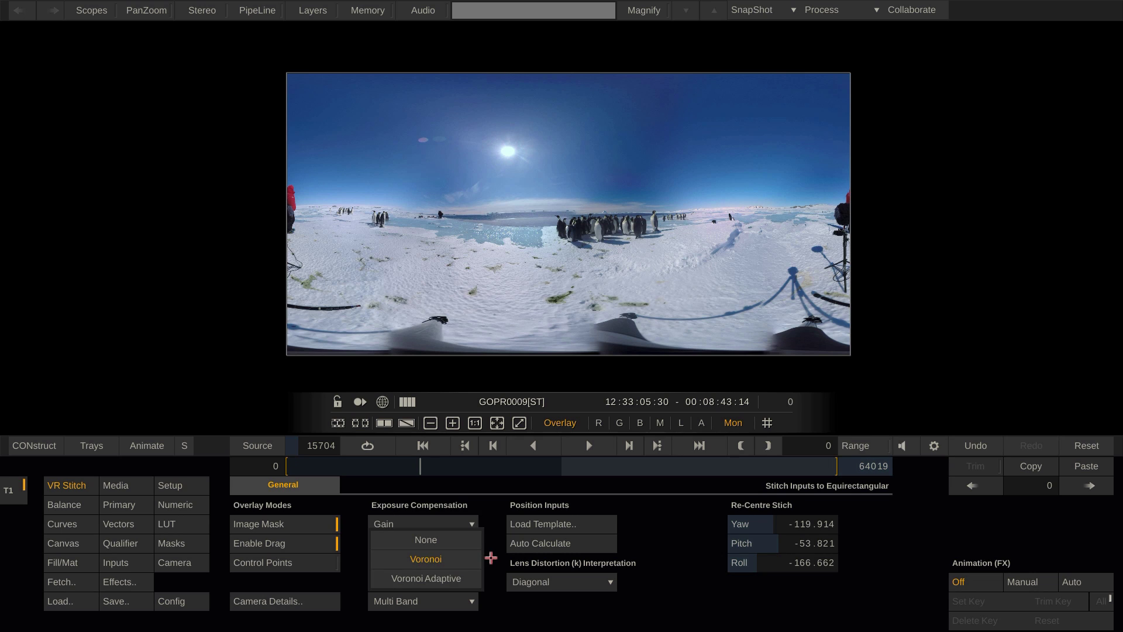
click(467, 558)
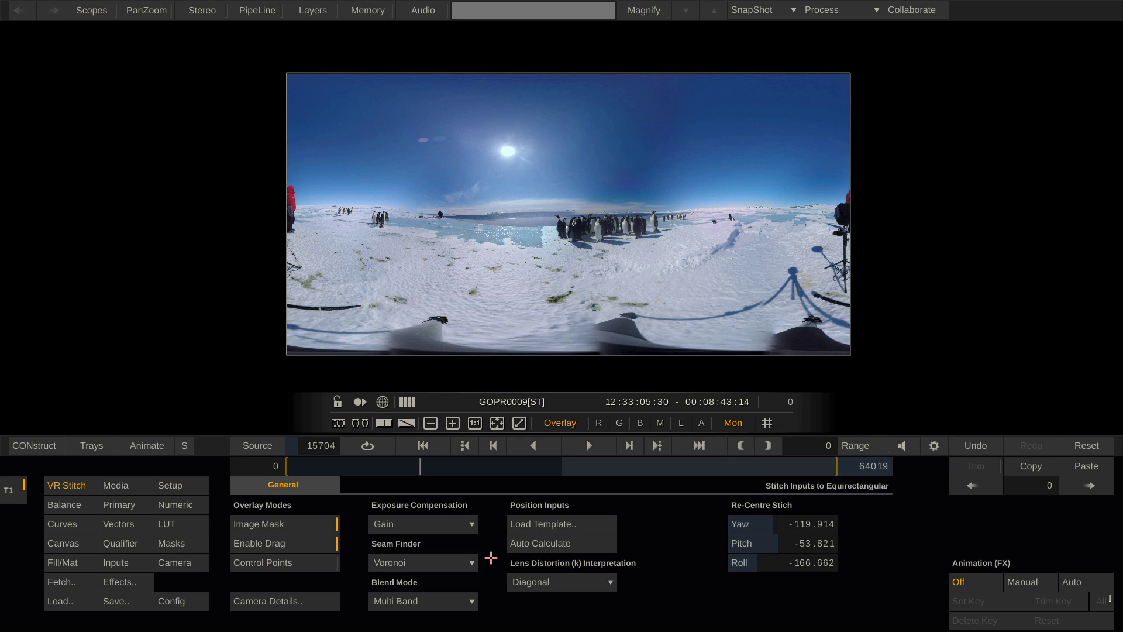
click(461, 603)
click(463, 581)
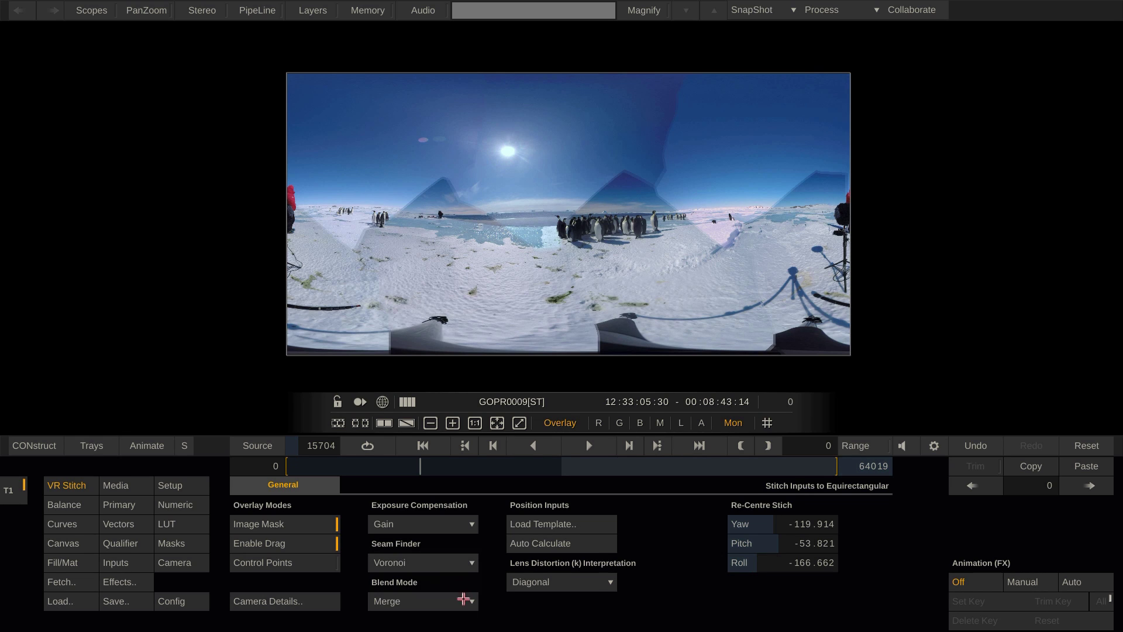
click(463, 599)
click(464, 602)
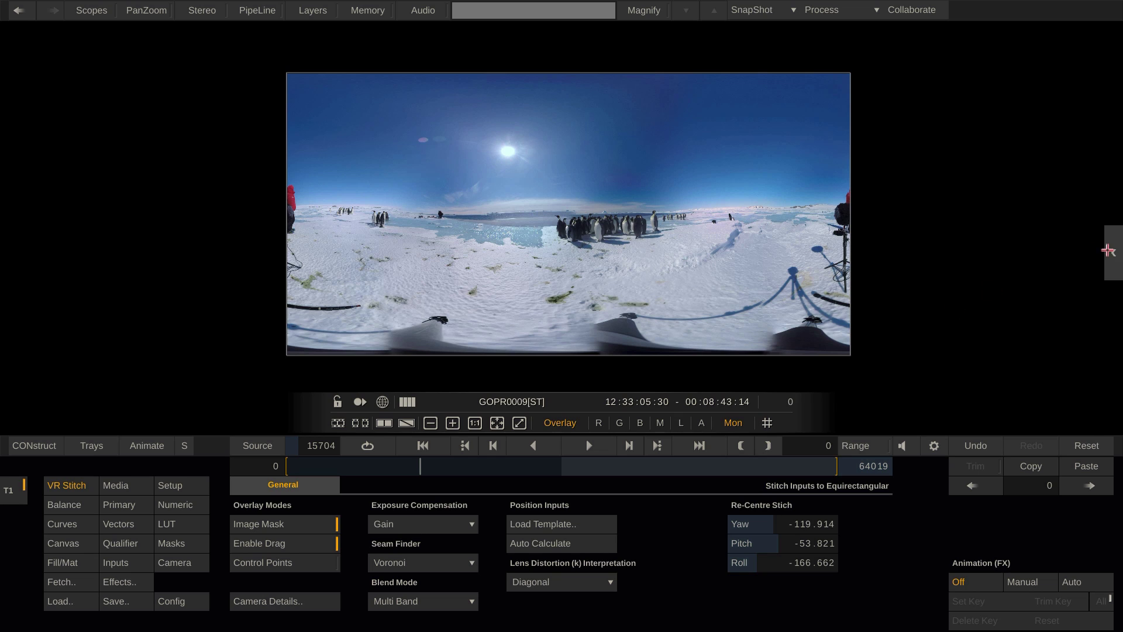
Add a new version of the stitched shot GOPR0009.
click(1110, 250)
click(969, 408)
click(984, 405)
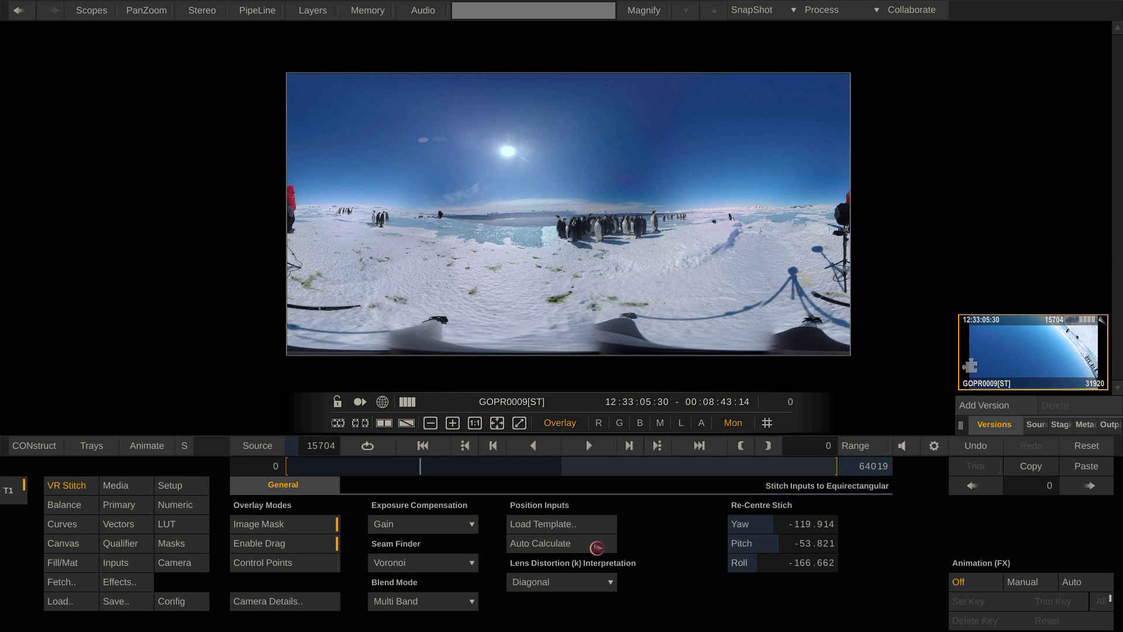
Set both exposure compensation and blend mode to None on the new version.
click(465, 524)
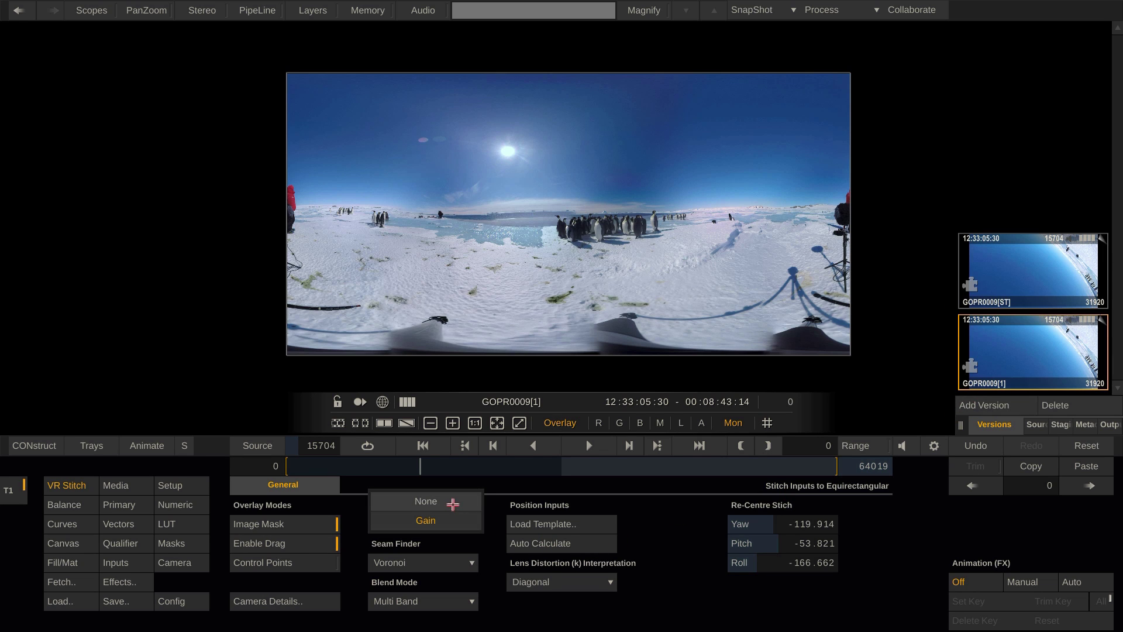
click(456, 600)
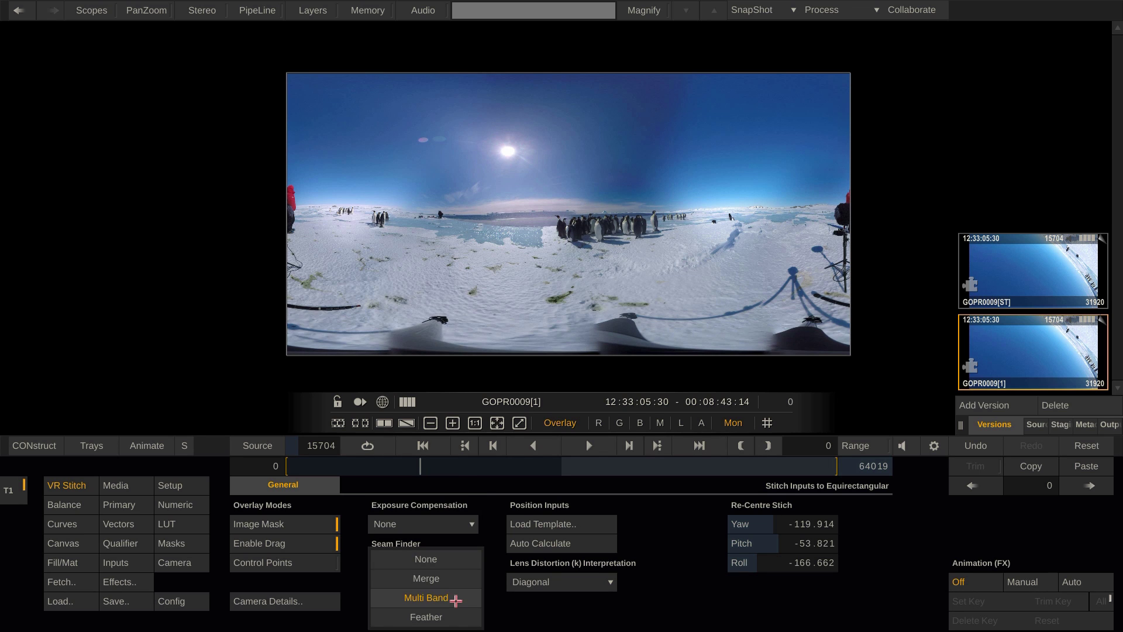
click(454, 560)
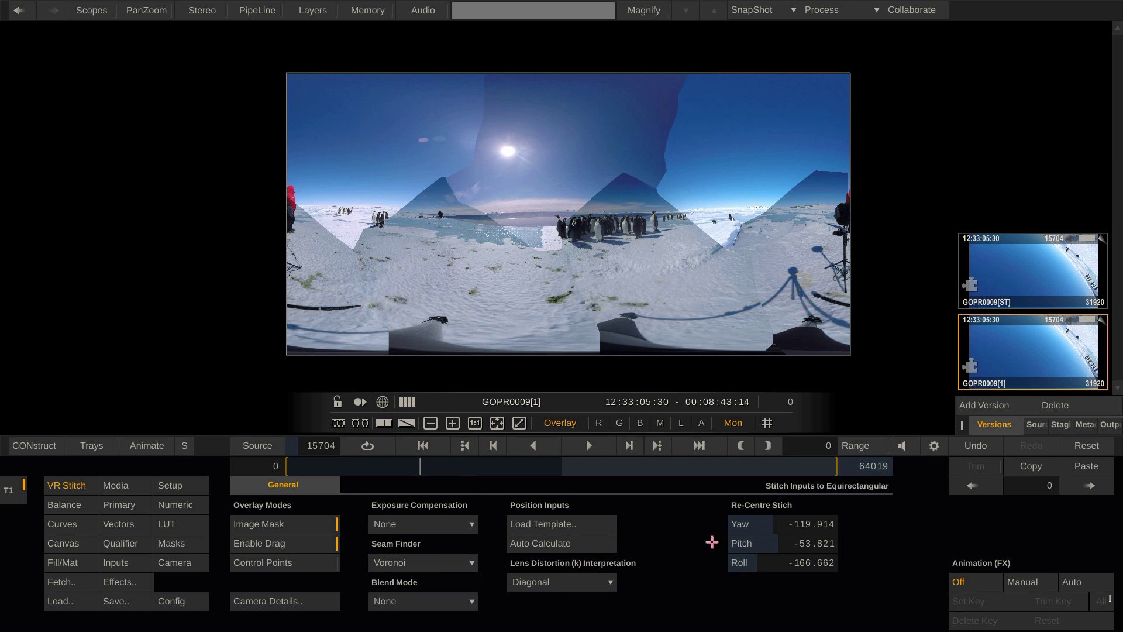
Display the stitch's full source tree and examine the individual camera clips feeding it.
click(1037, 428)
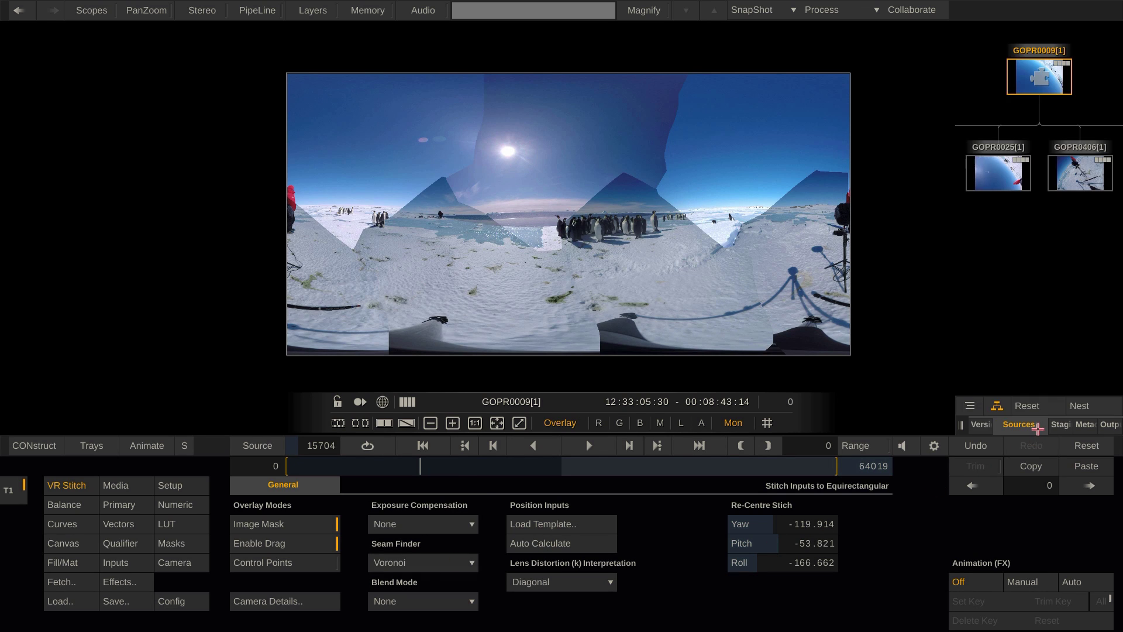
drag(959, 430, 613, 445)
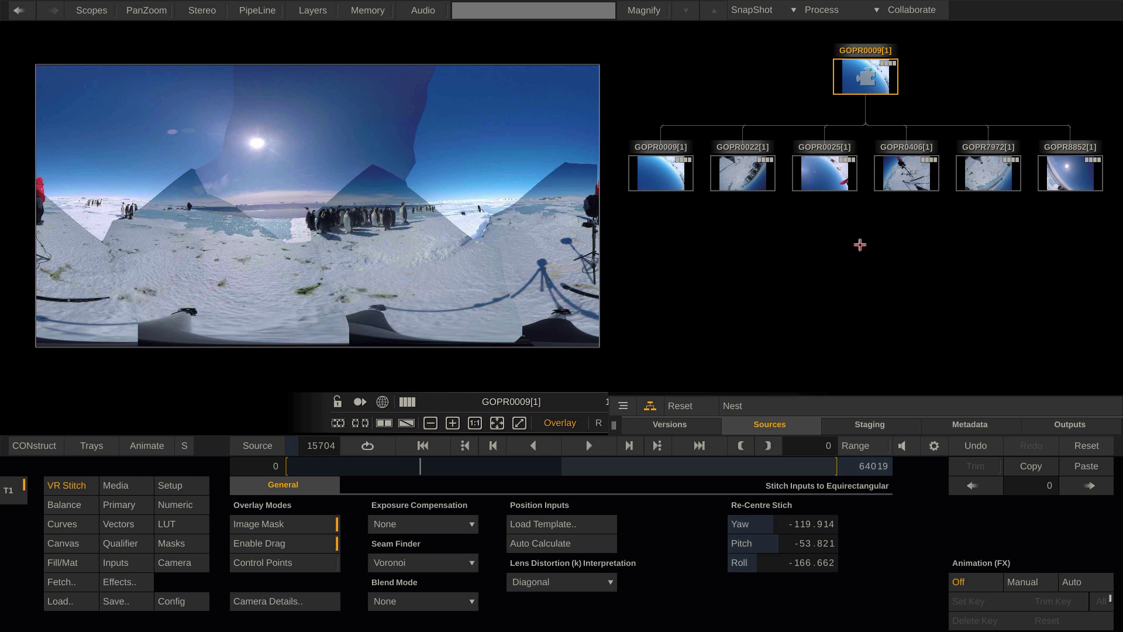
click(664, 179)
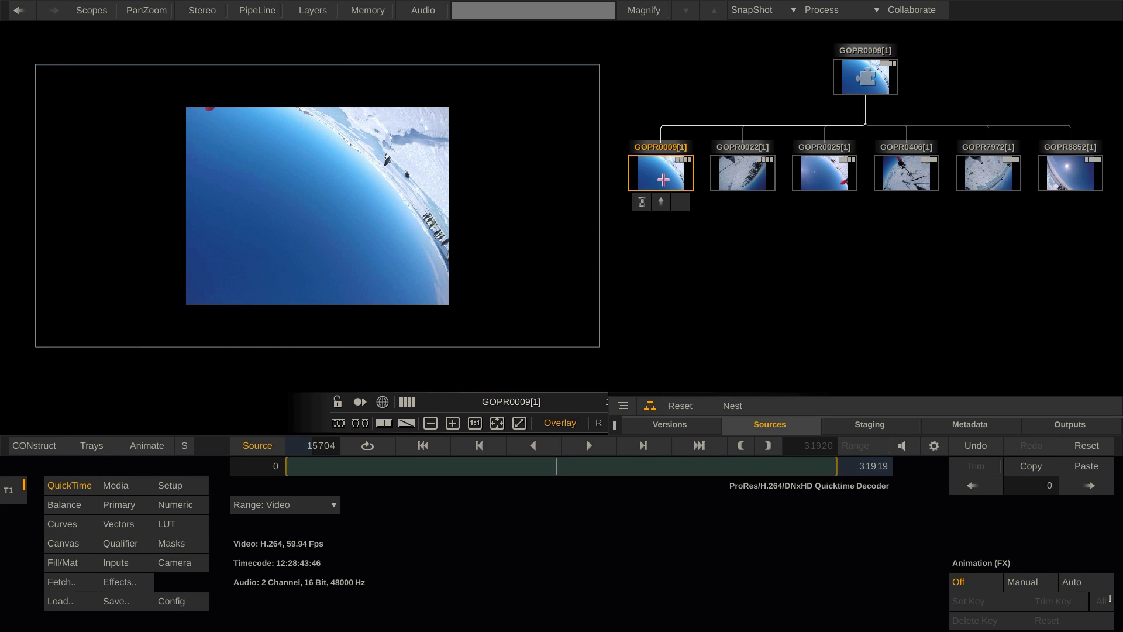
click(738, 172)
click(836, 174)
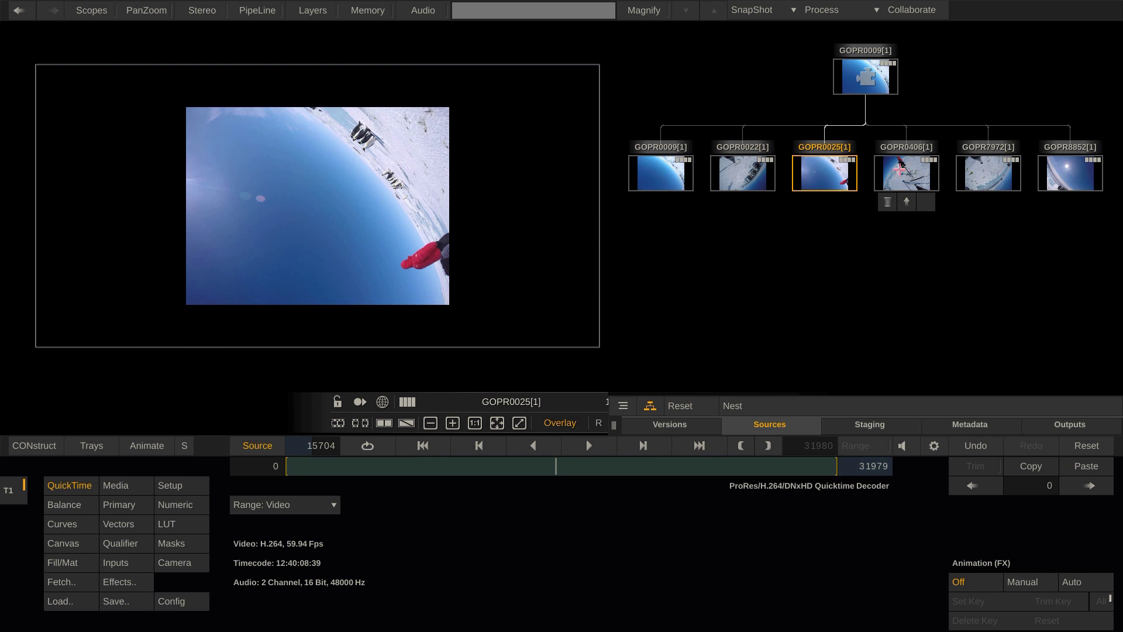
click(904, 170)
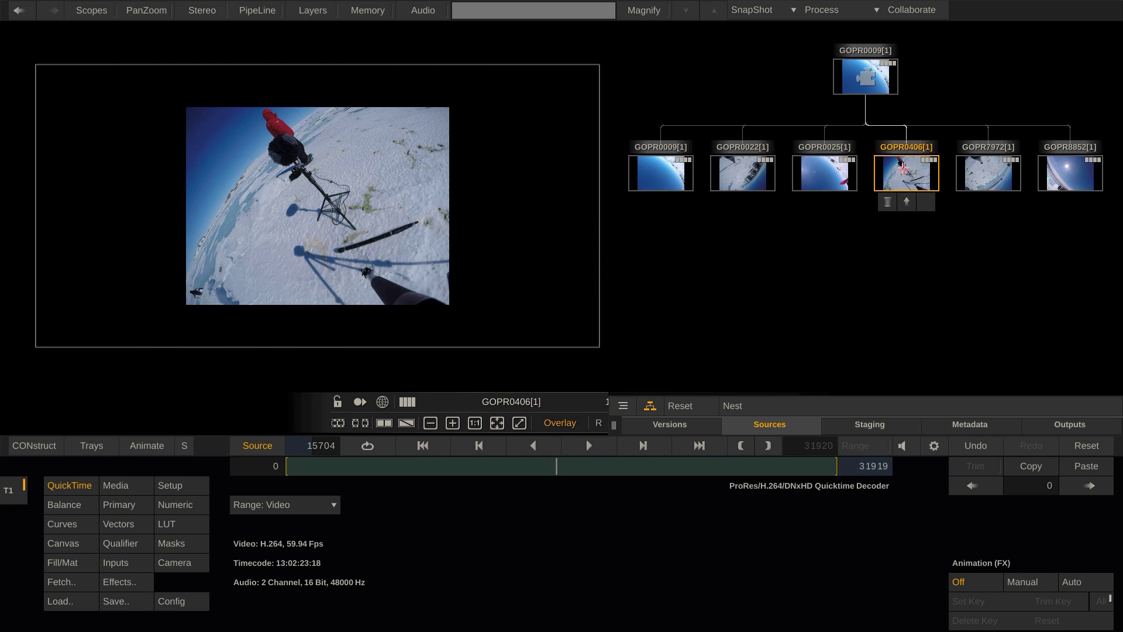
click(996, 172)
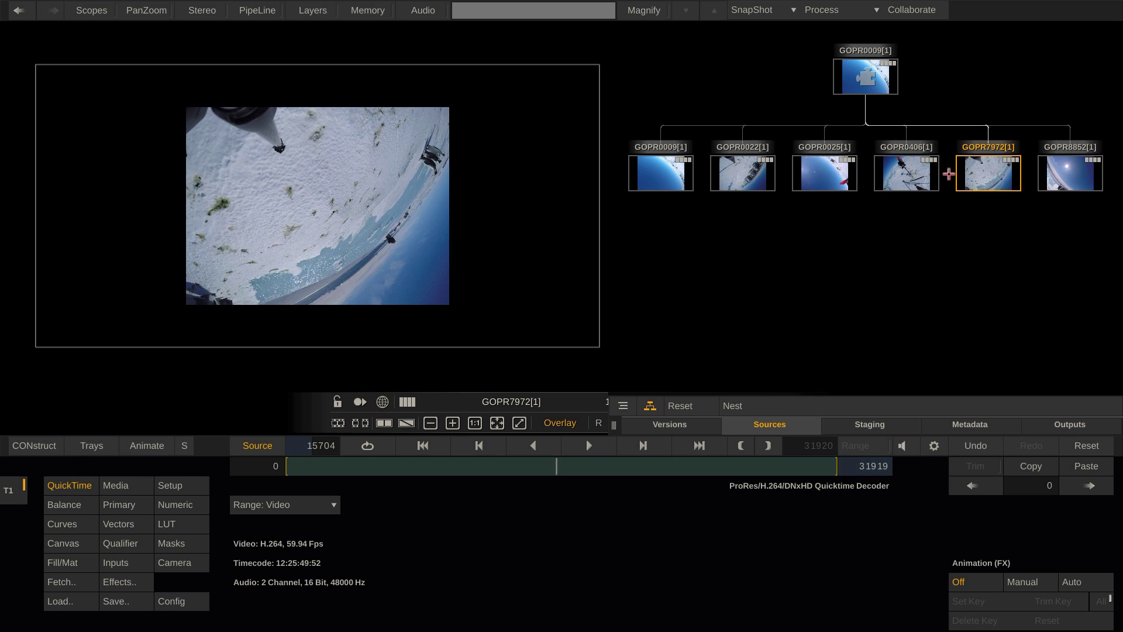
Lock the viewer on the stitch output and match the camera clips by adjusting their gain, with GOPR8852 at master 29.01 and red -17.38.
click(864, 79)
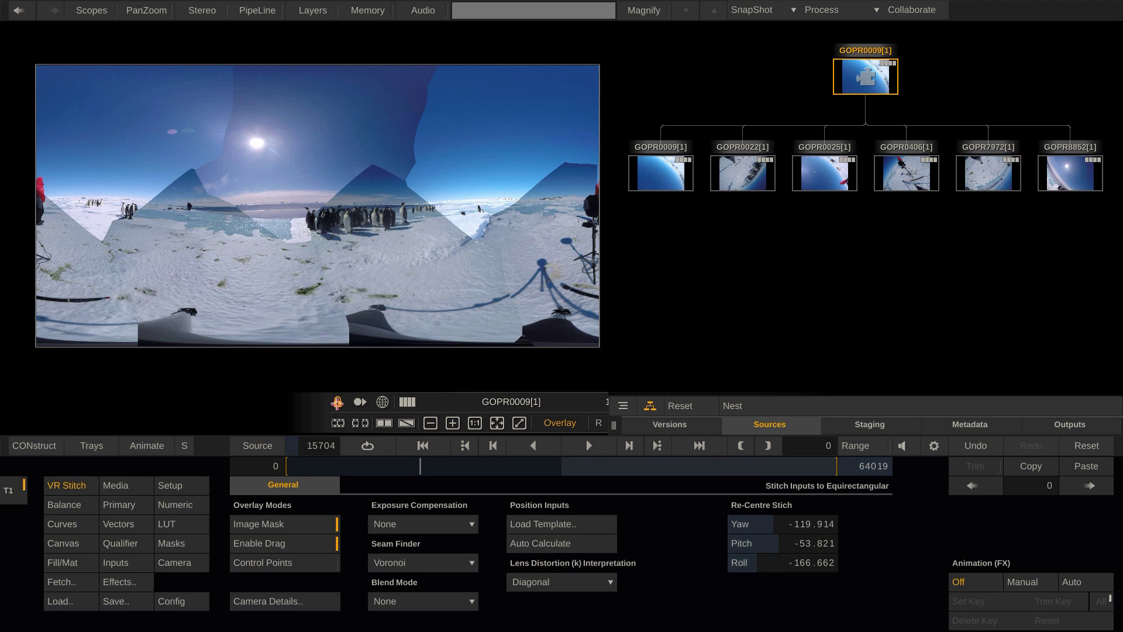
click(651, 179)
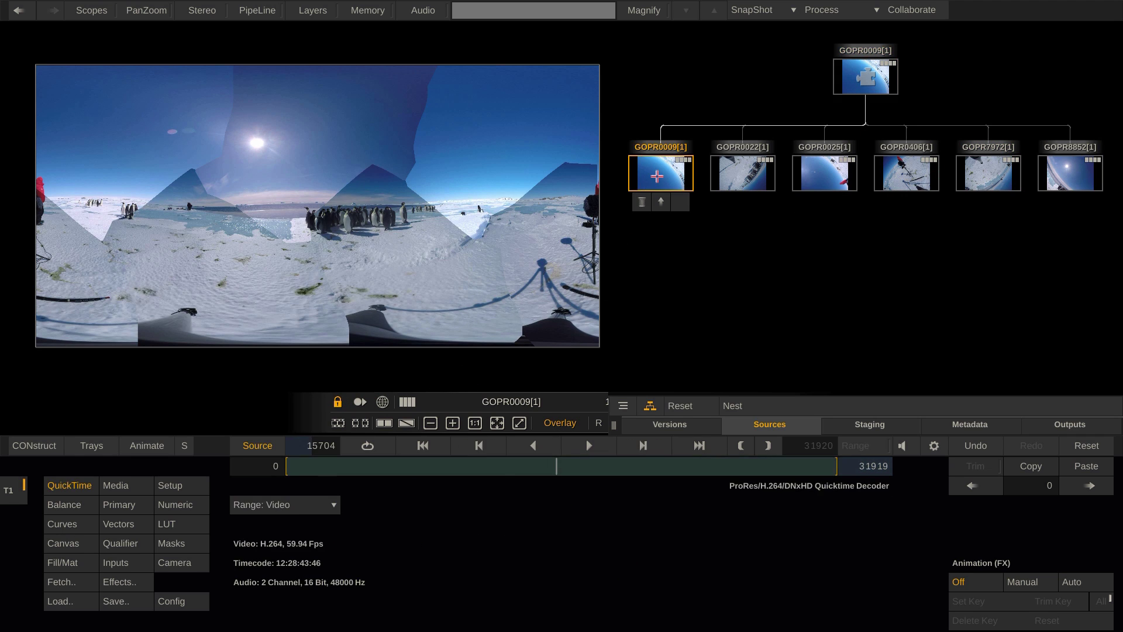
click(737, 174)
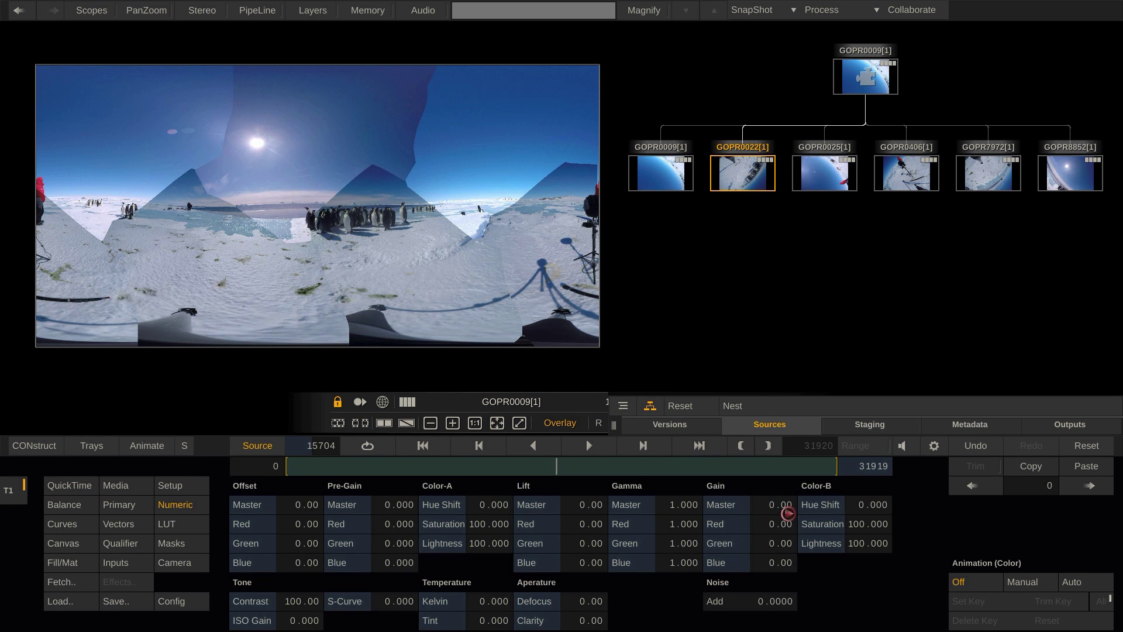
drag(784, 519, 777, 497)
click(823, 174)
click(904, 177)
click(987, 175)
key(Right)
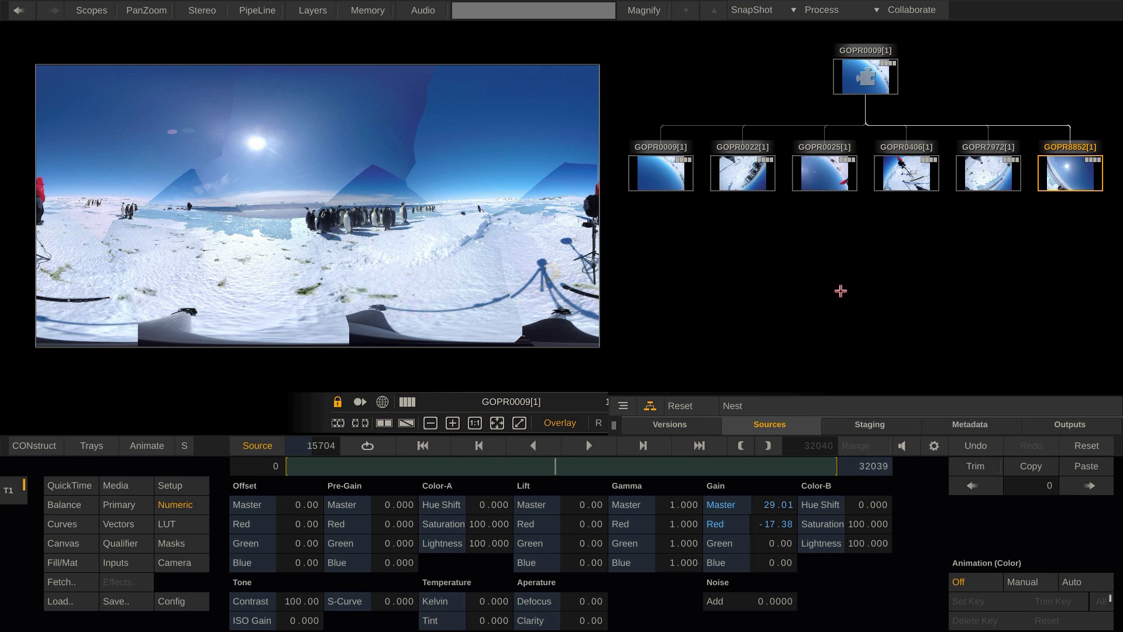
Reselect the stitch node and set its blend mode to Multi Band and exposure compensation to Gain.
click(872, 73)
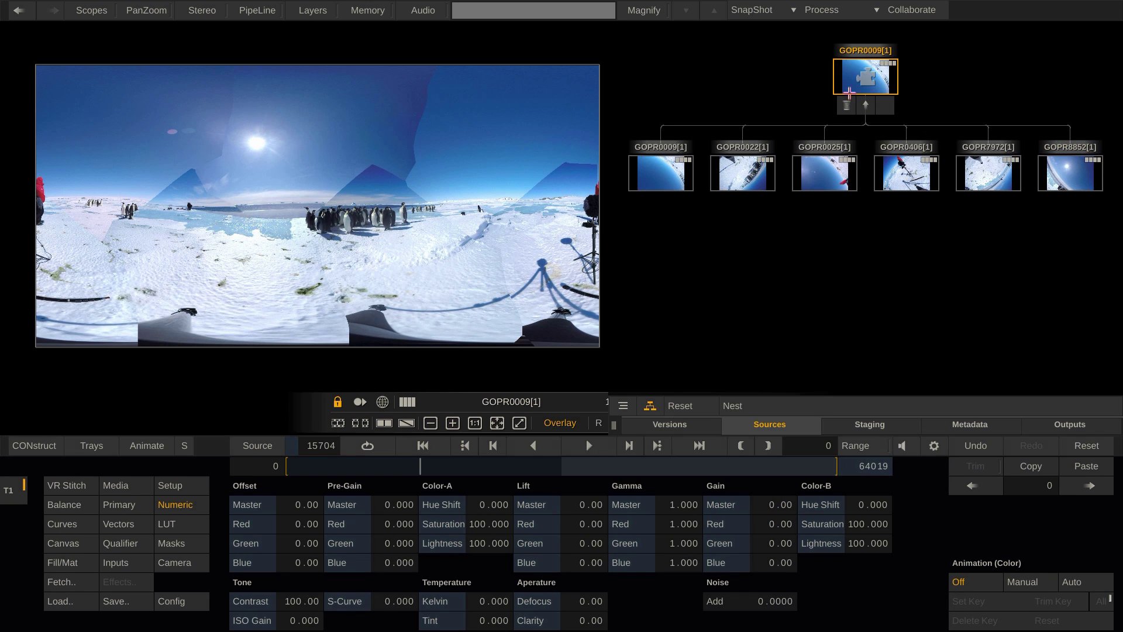
click(62, 485)
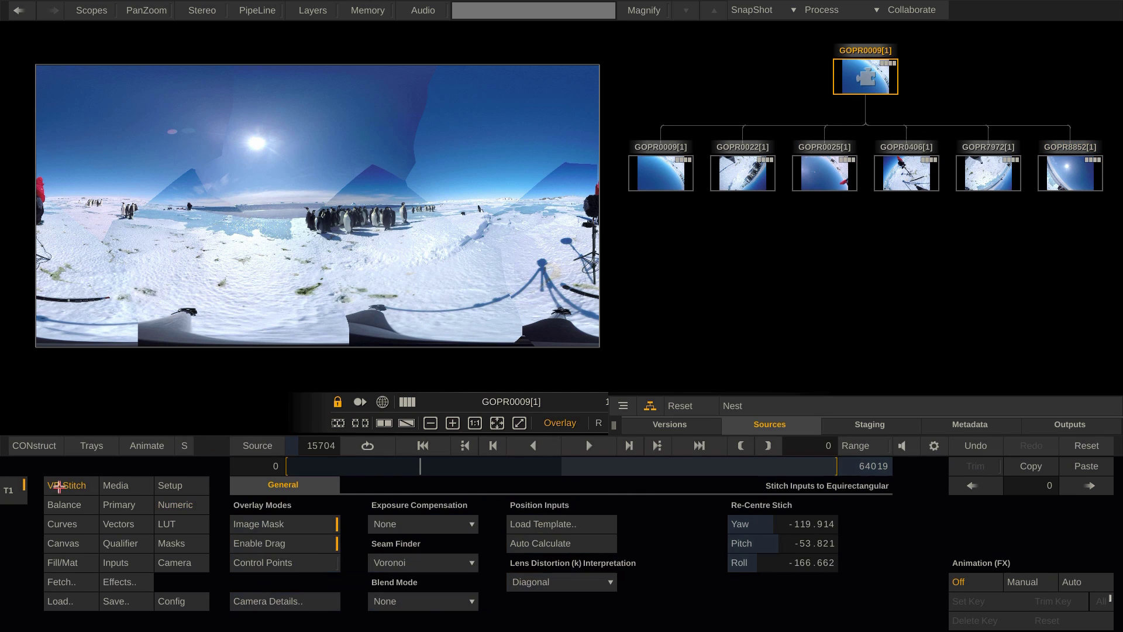
click(408, 599)
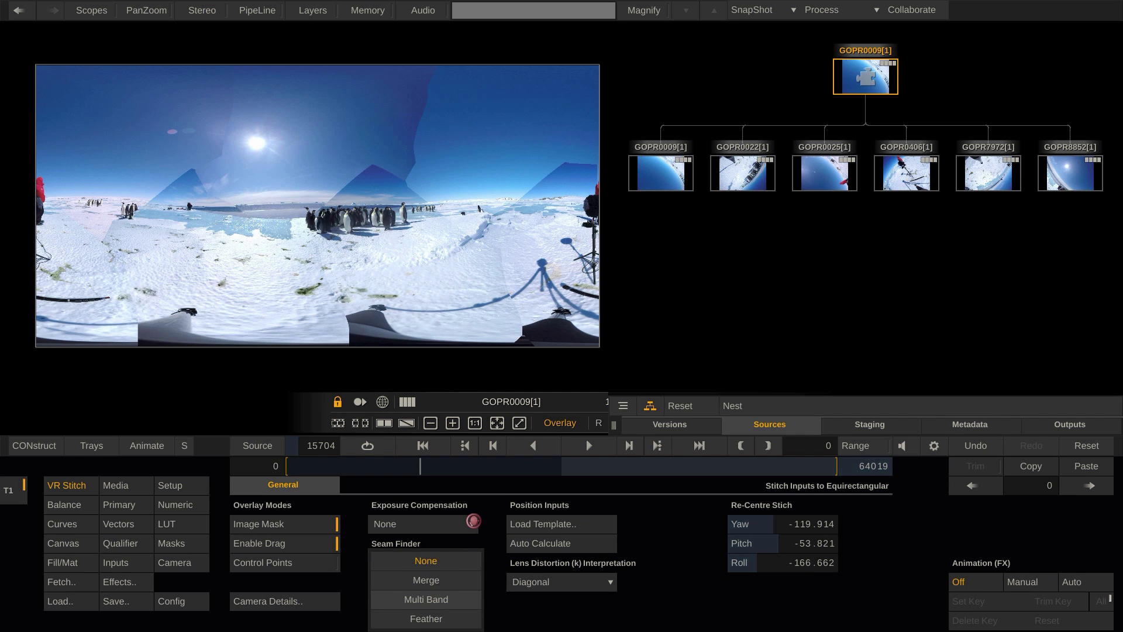
click(461, 525)
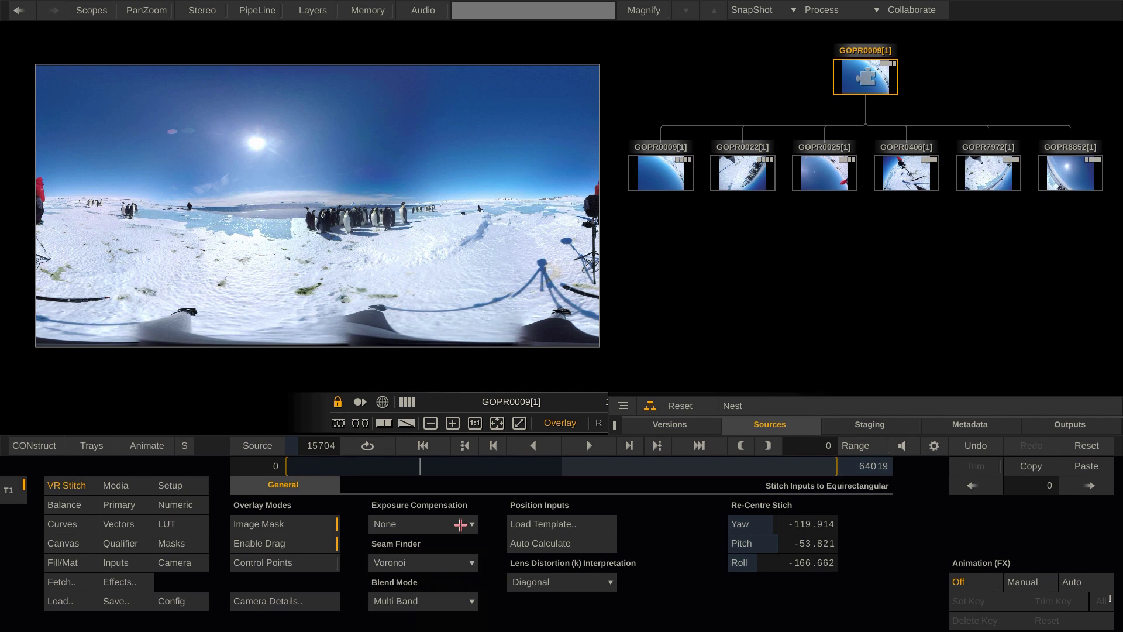
click(460, 525)
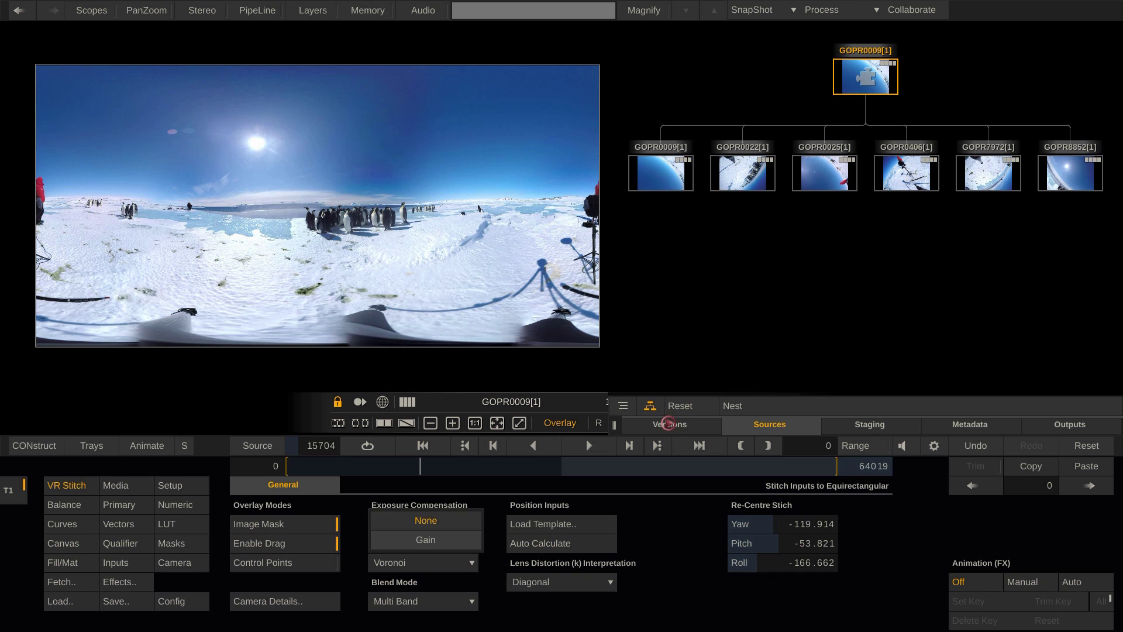
Collapse the source tree, show the shot's versions and load the original version GOPR0009[ST] for comparison.
drag(613, 425, 957, 424)
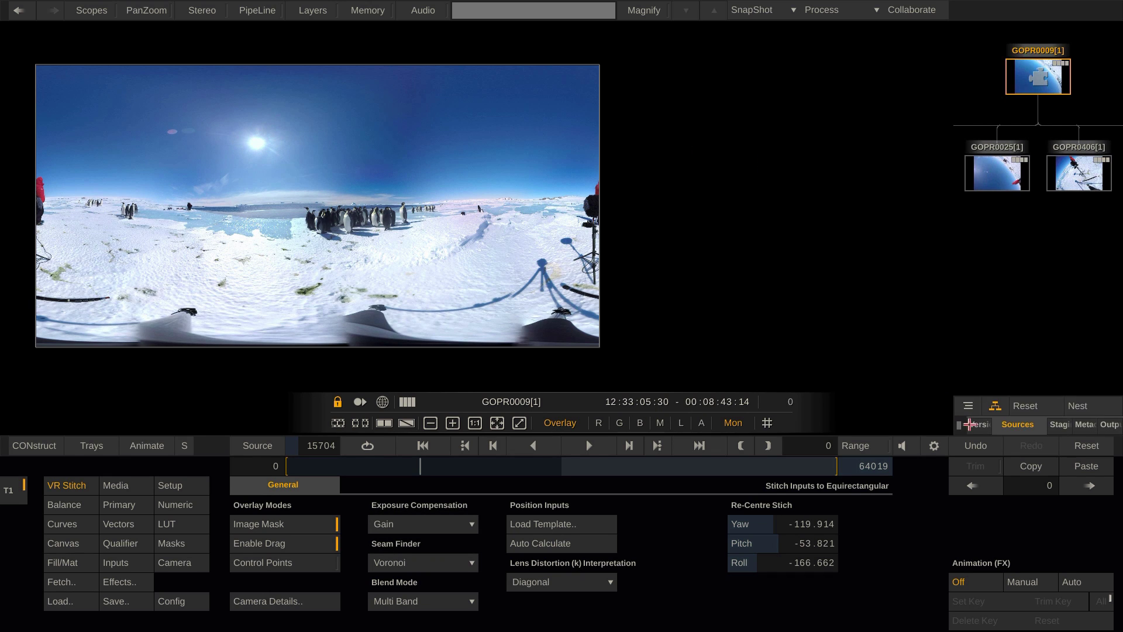
click(974, 424)
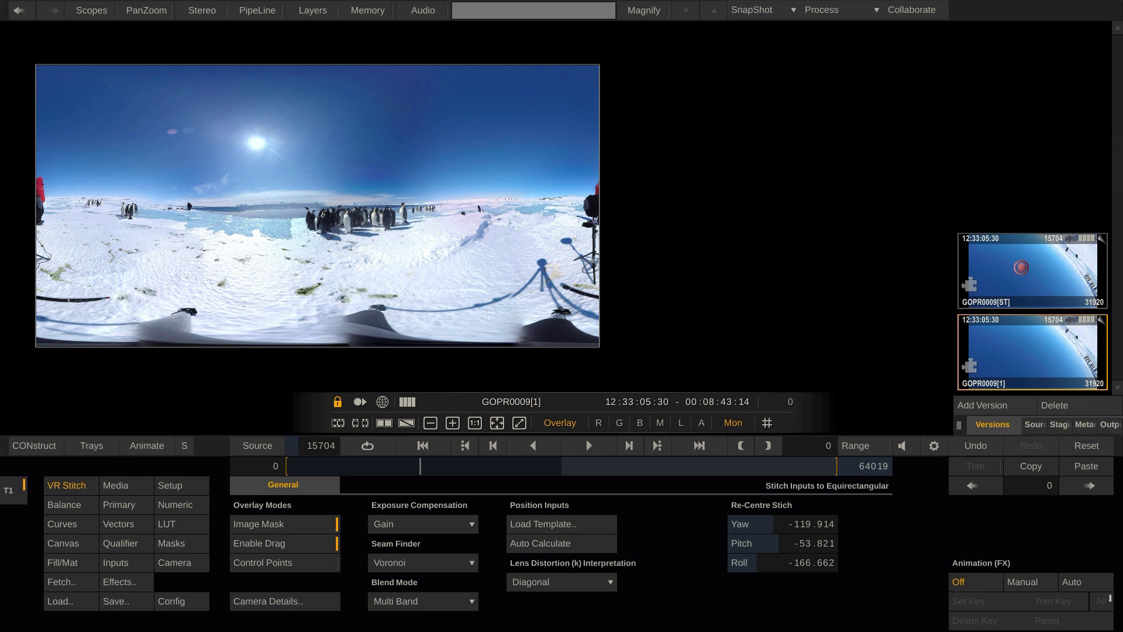
click(1020, 268)
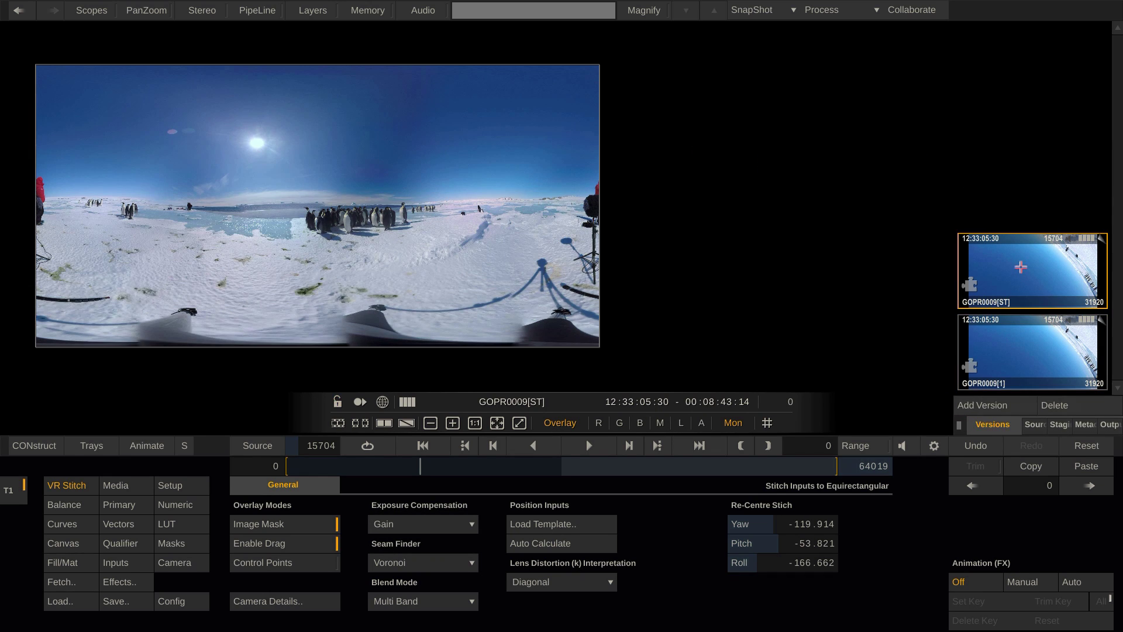
Load the GOPR0009[1] version, show the layer list and select the GOPR0022 camera clip among its sources.
click(1025, 348)
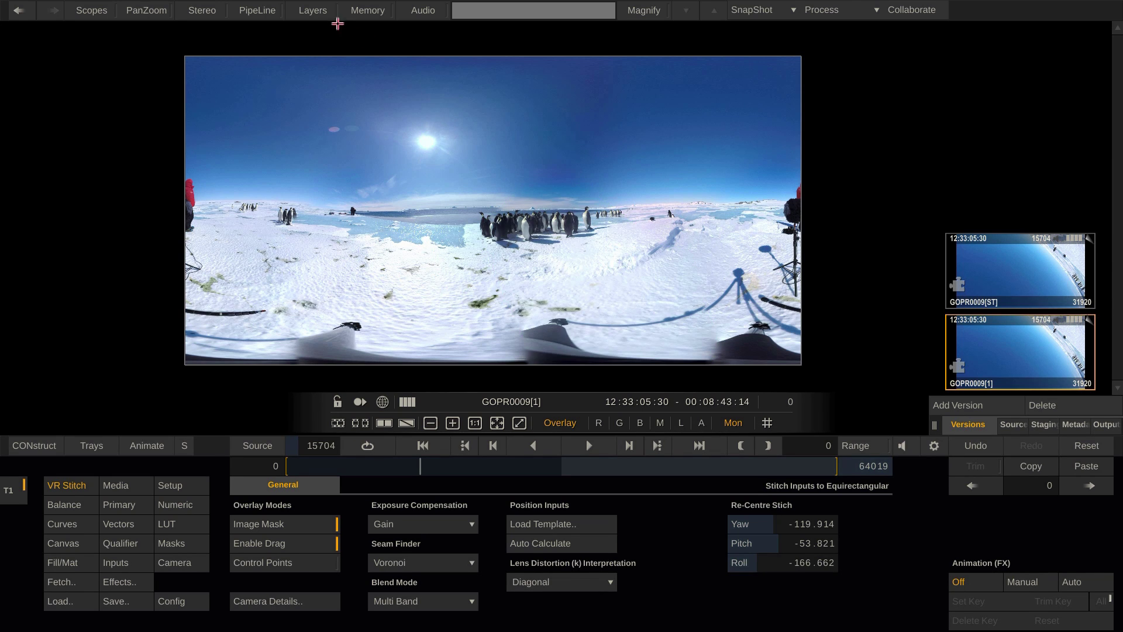
click(314, 13)
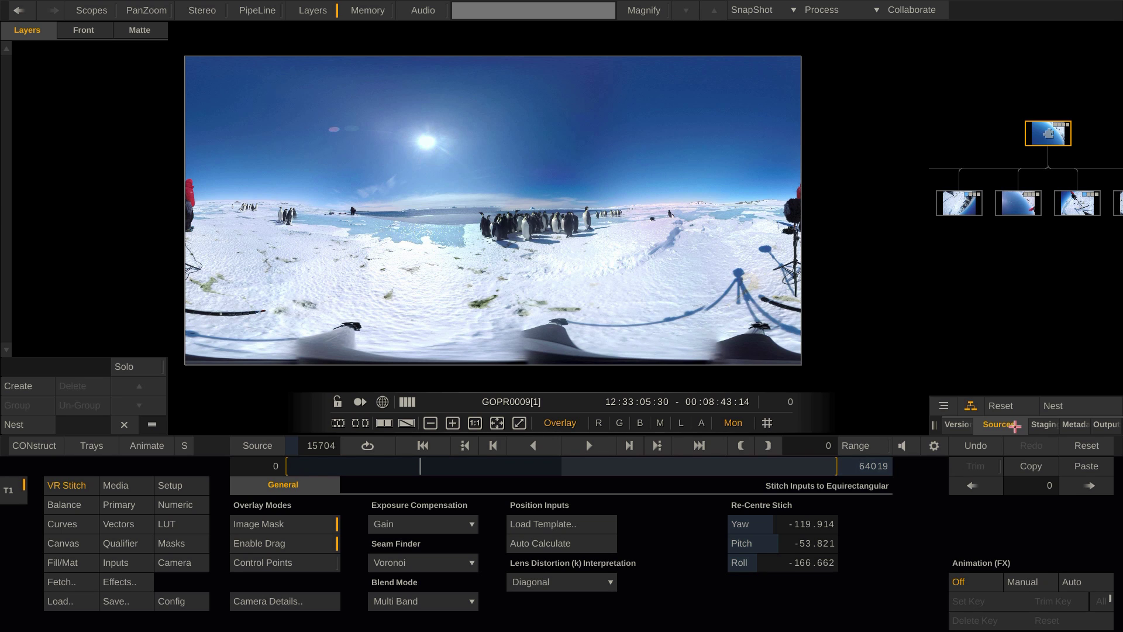
click(967, 202)
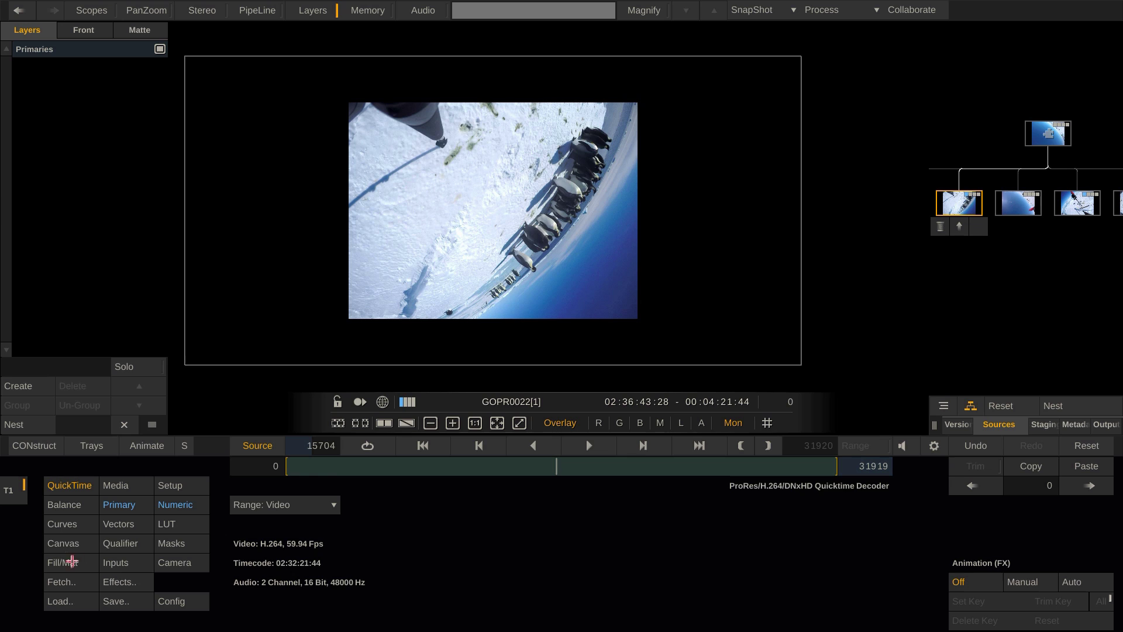
Draw a small free-form canvas shape over the snow in the GOPR0022 clip and check its alpha and the stitched result.
click(62, 545)
click(248, 525)
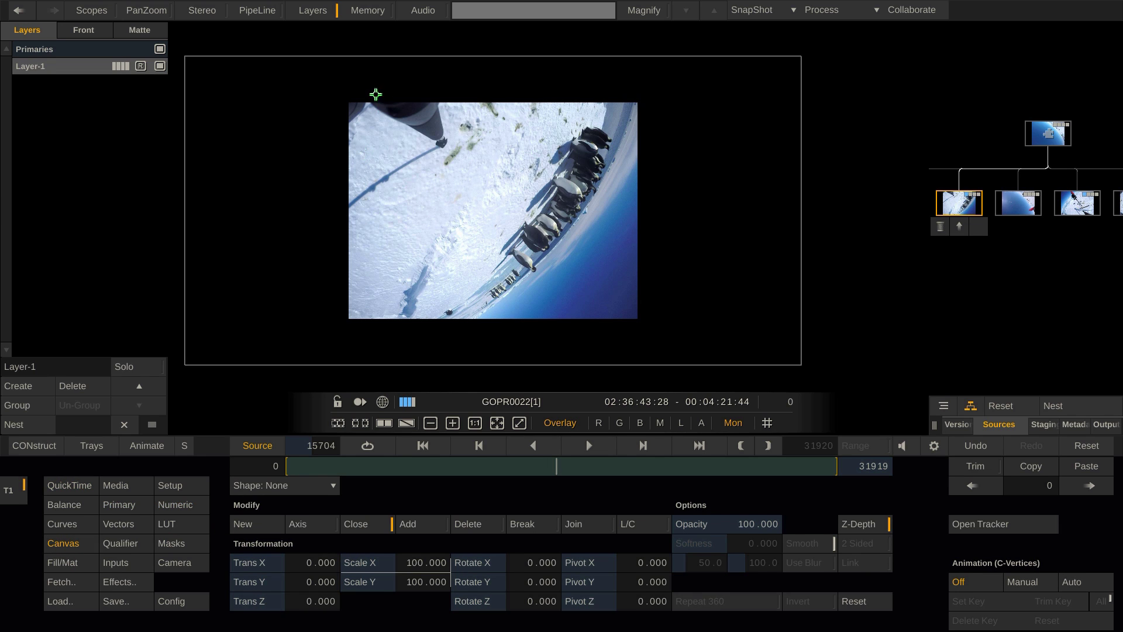
mouse_move(488, 169)
mouse_down()
mouse_move(501, 200)
mouse_move(516, 173)
mouse_move(490, 169)
mouse_up()
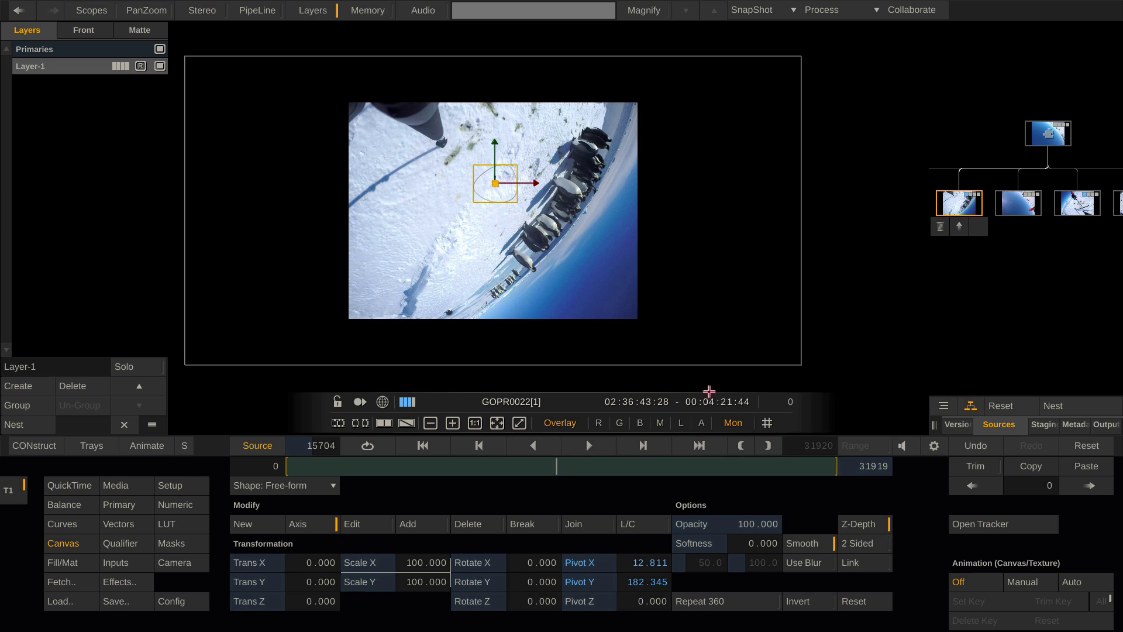
click(702, 424)
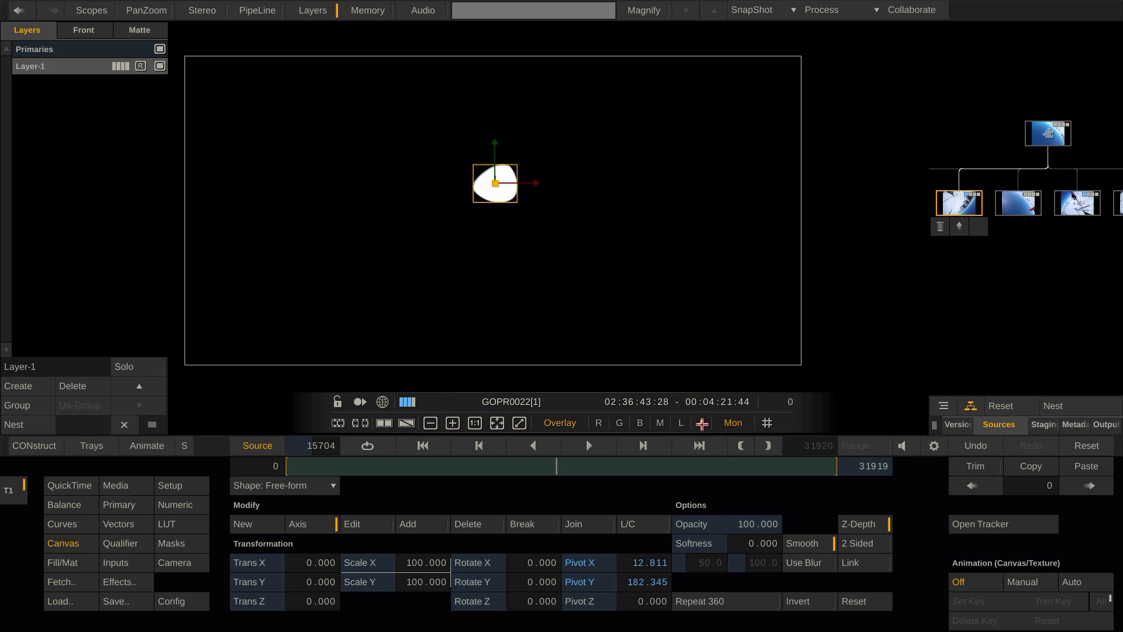
click(702, 422)
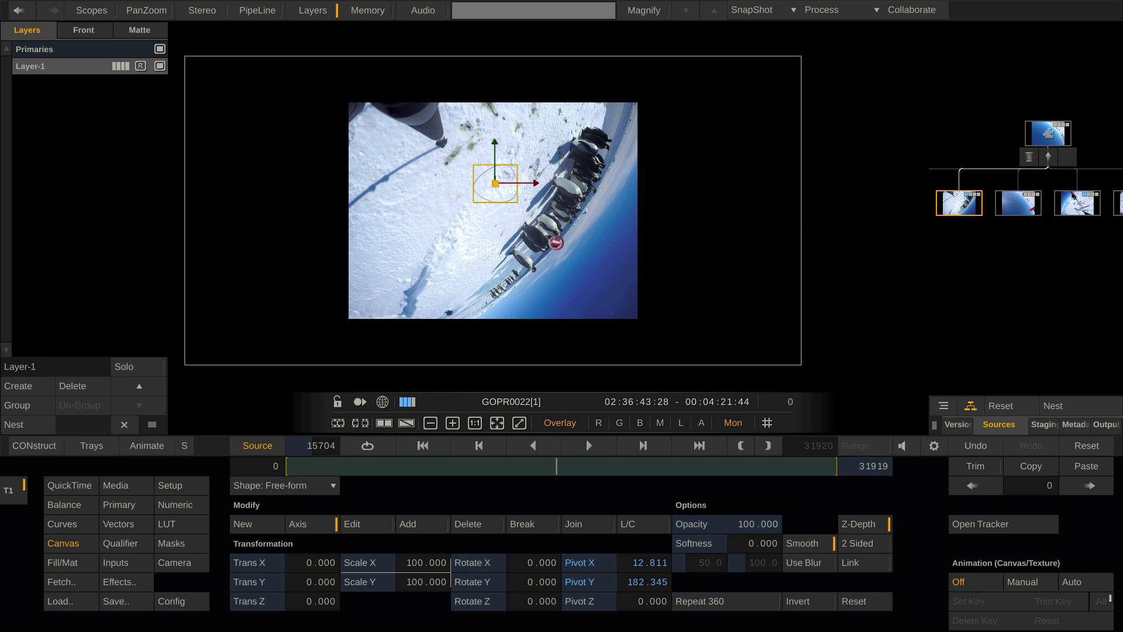
key(Up)
scroll(571, 295, up, 5)
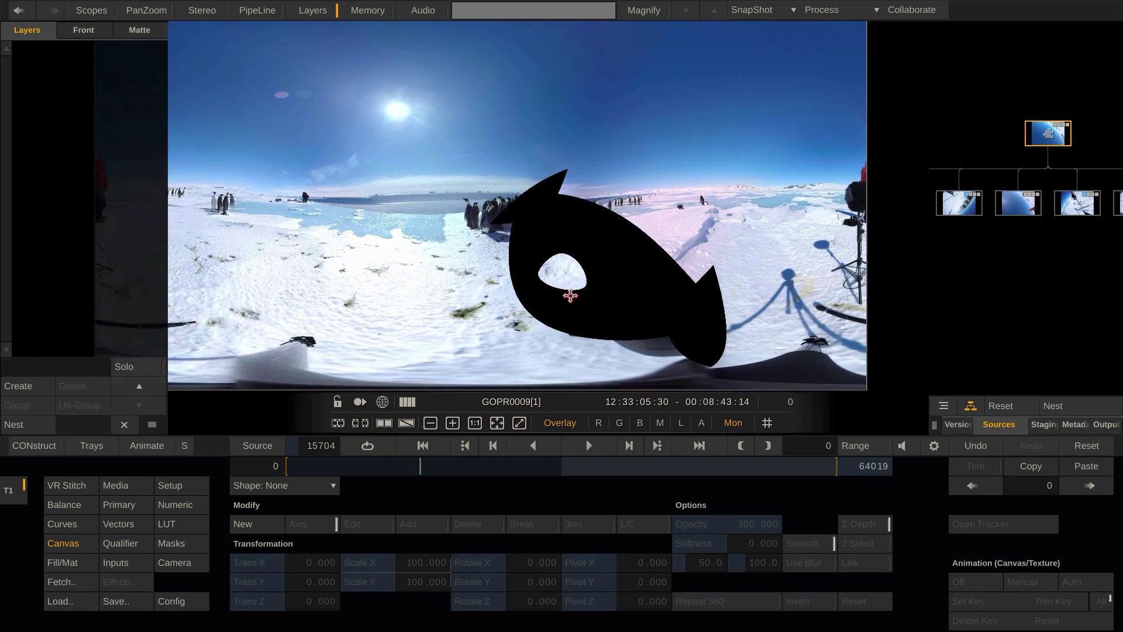
scroll(571, 295, down, 5)
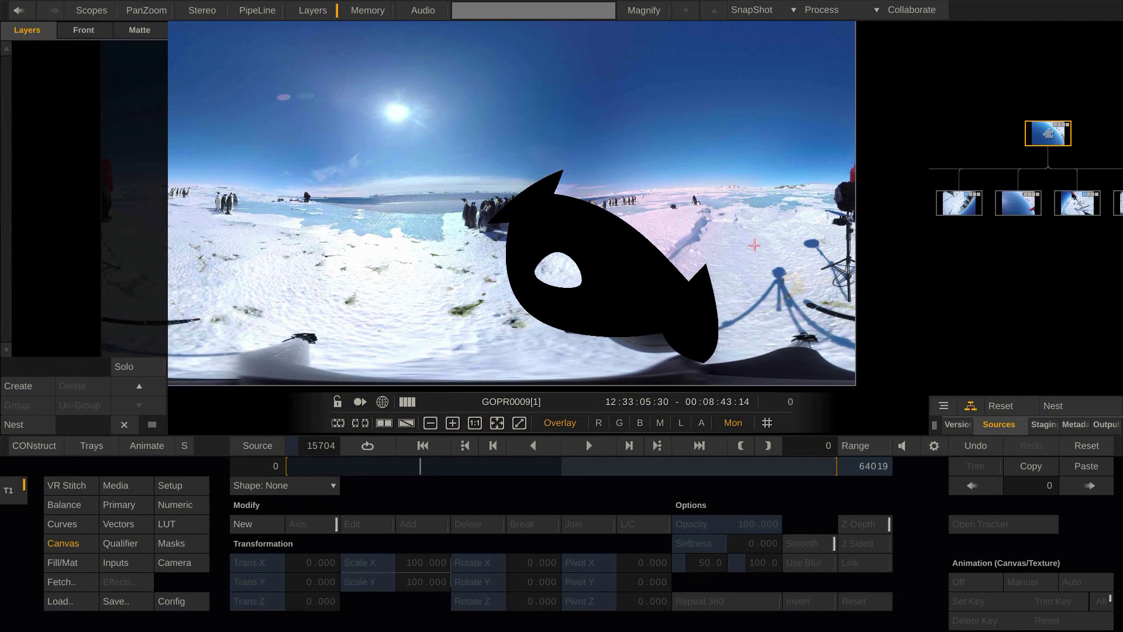
Delete the canvas-shape layer from the GOPR0022 clip.
mouse_move(960, 206)
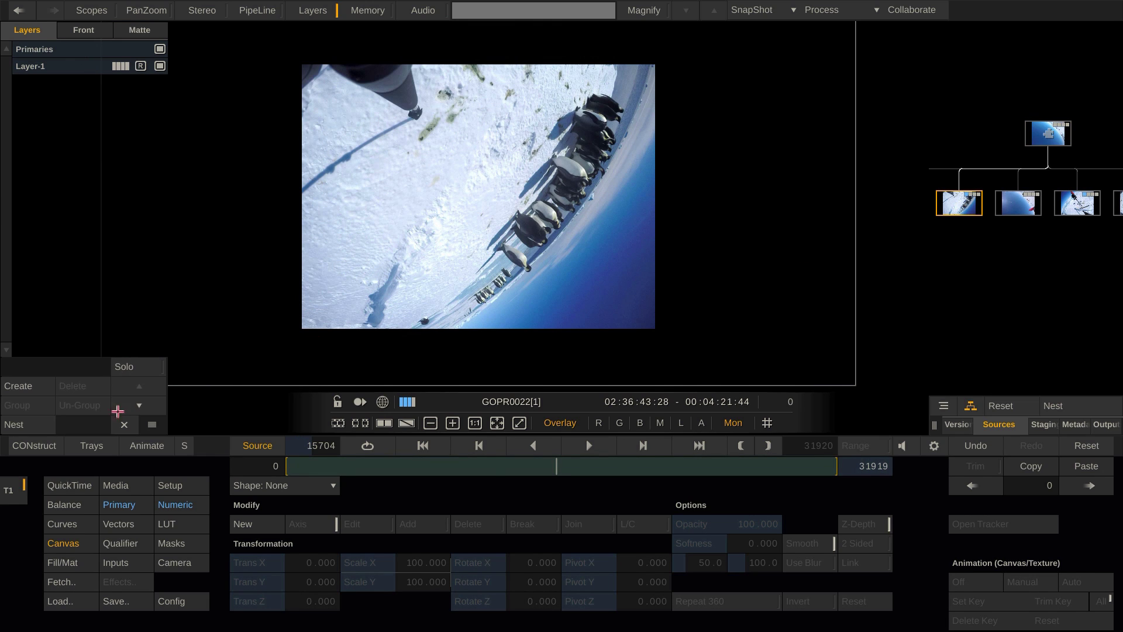
click(59, 67)
click(72, 382)
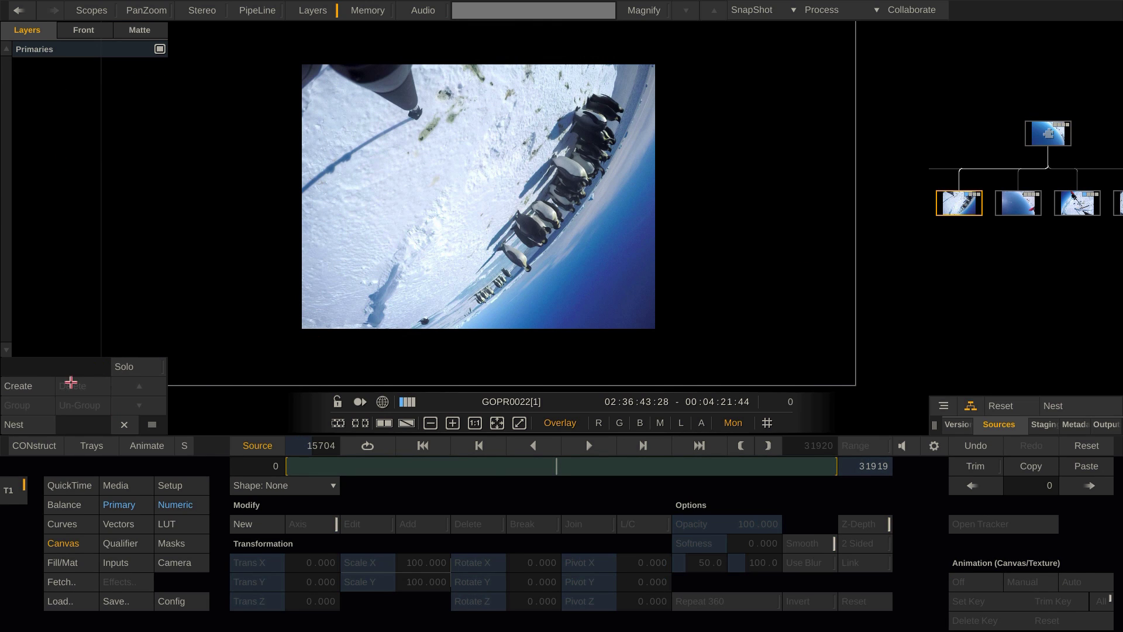
Create a new layer on the GOPR0022 clip, draw a closed Remove mask around the dark camera-rig leg and check its alpha.
click(20, 386)
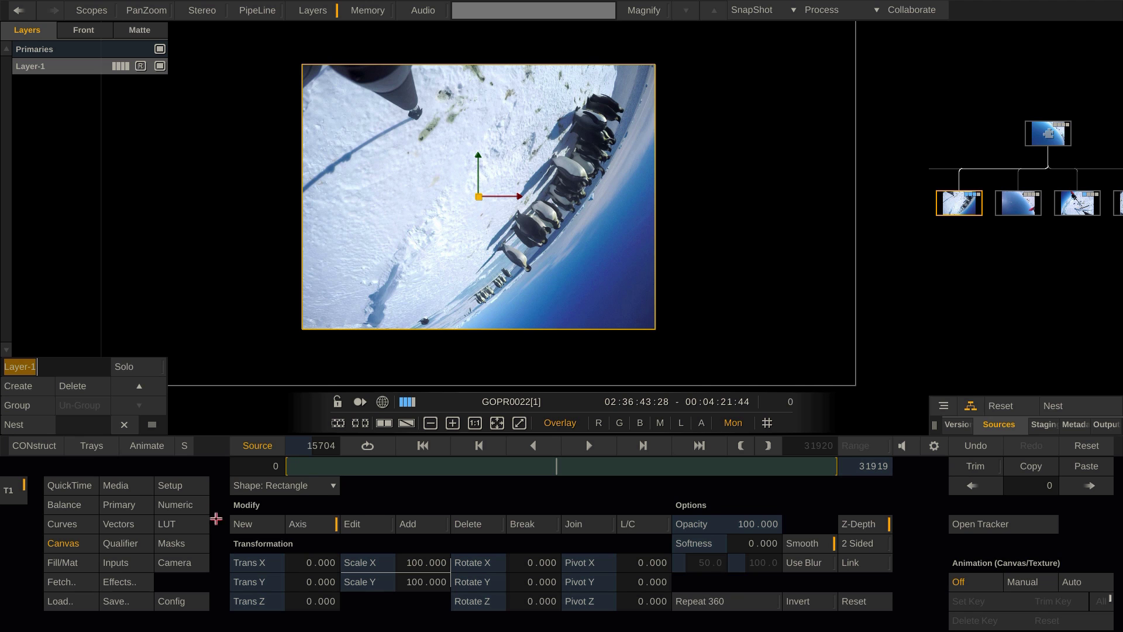
scroll(362, 73, up, 2)
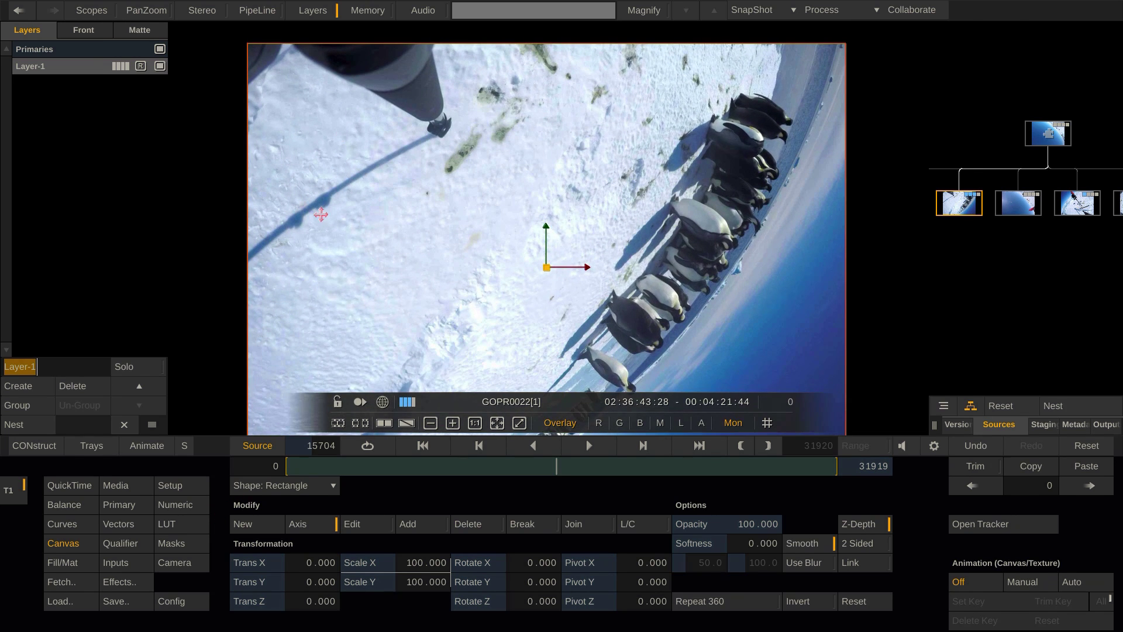
click(170, 544)
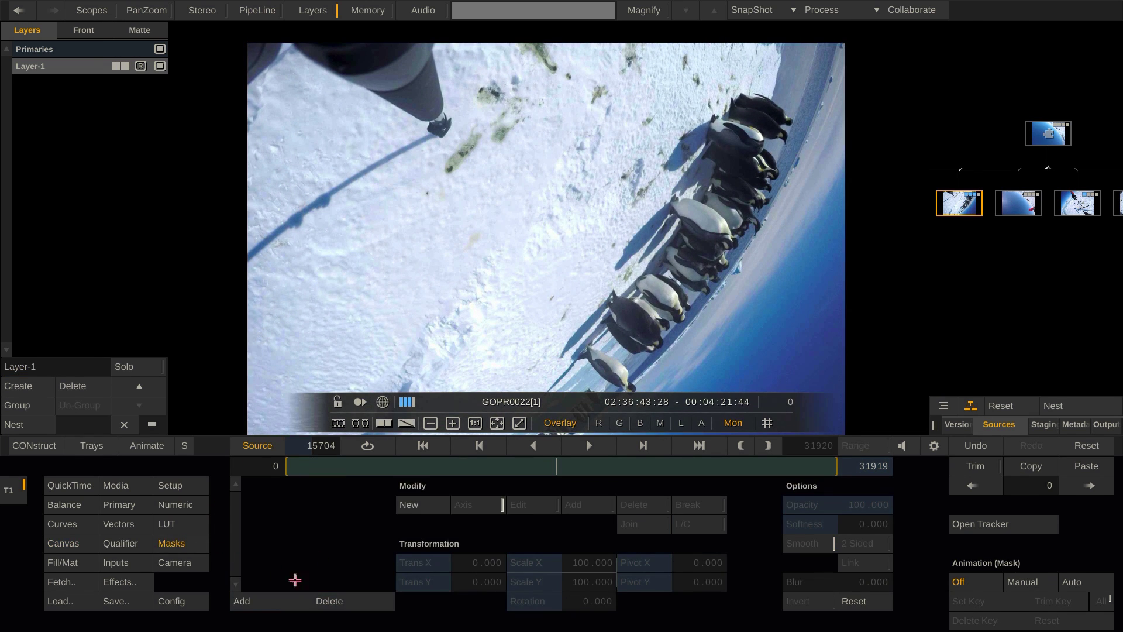
click(412, 506)
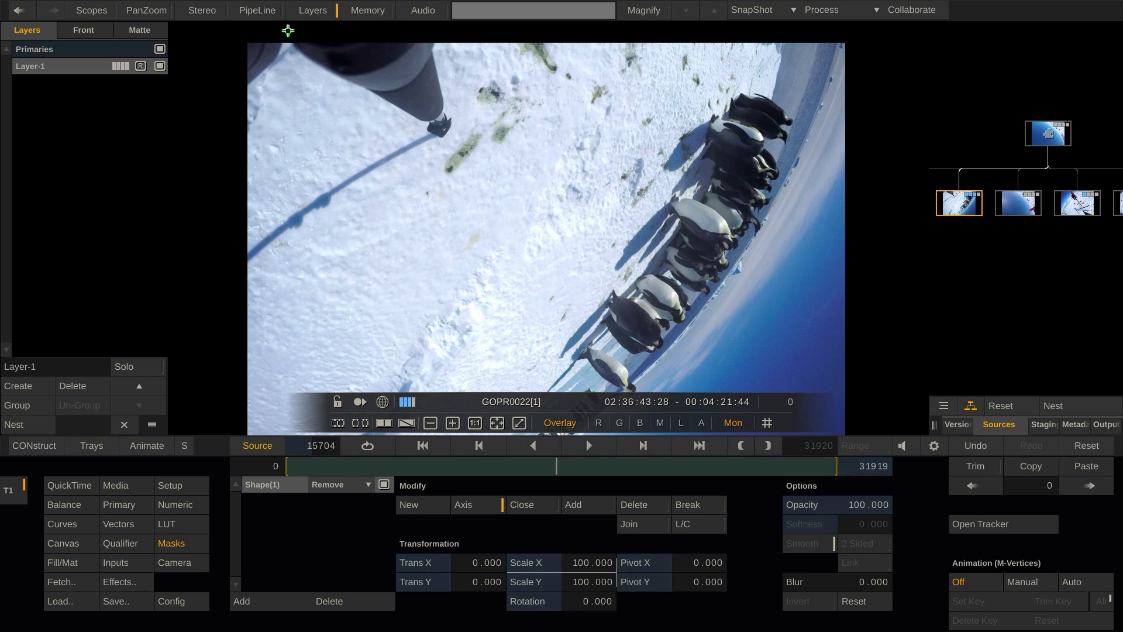
click(347, 88)
click(445, 144)
click(459, 119)
click(436, 38)
click(283, 41)
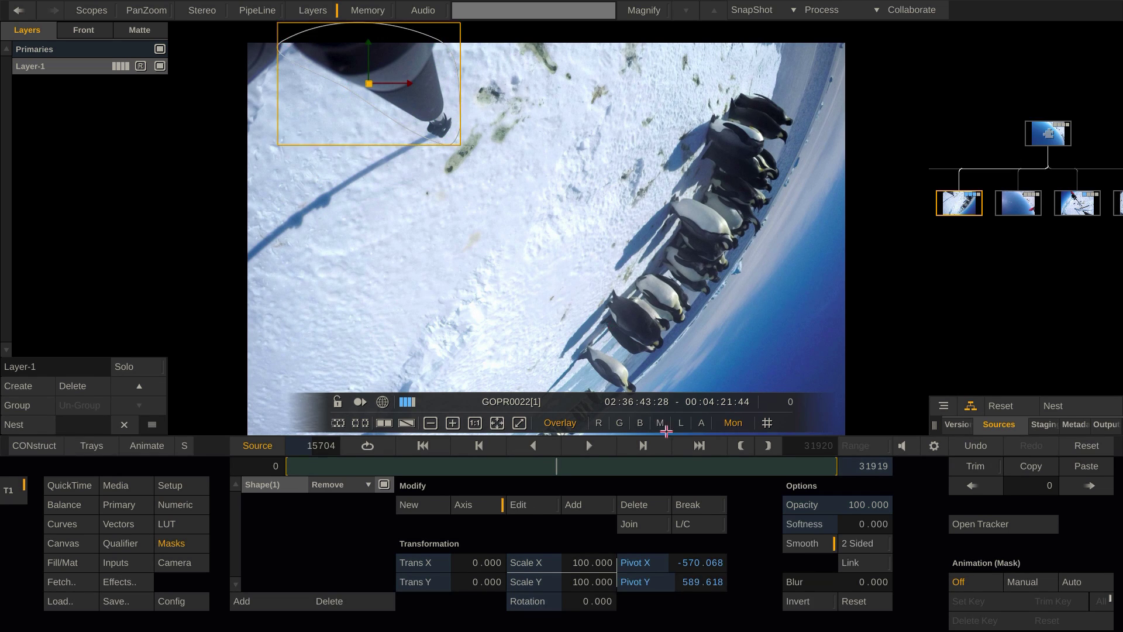
click(701, 422)
click(701, 422)
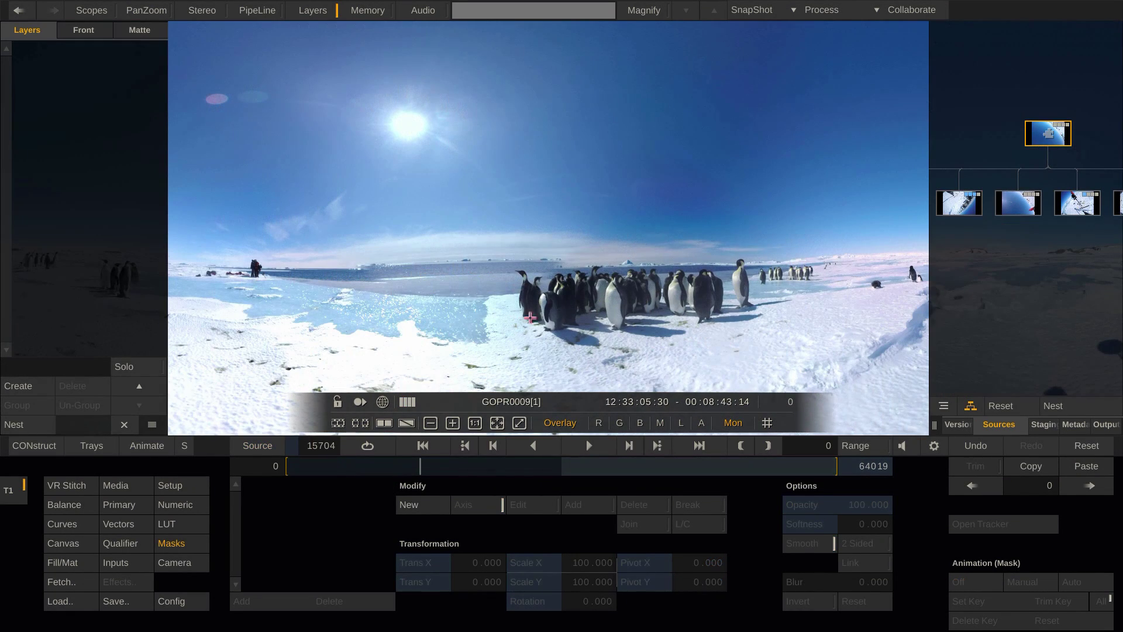
Inspect the masked-out area in the stitch and set up a dual view with the second viewer framed on the black gap.
drag(615, 330, 573, 137)
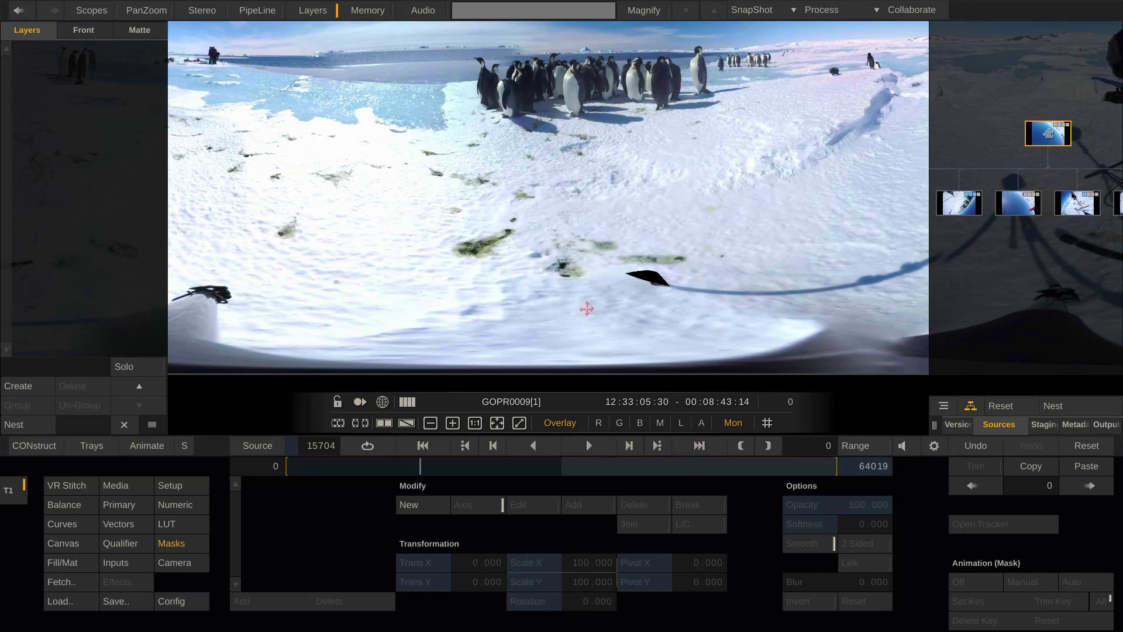
drag(587, 314, 571, 299)
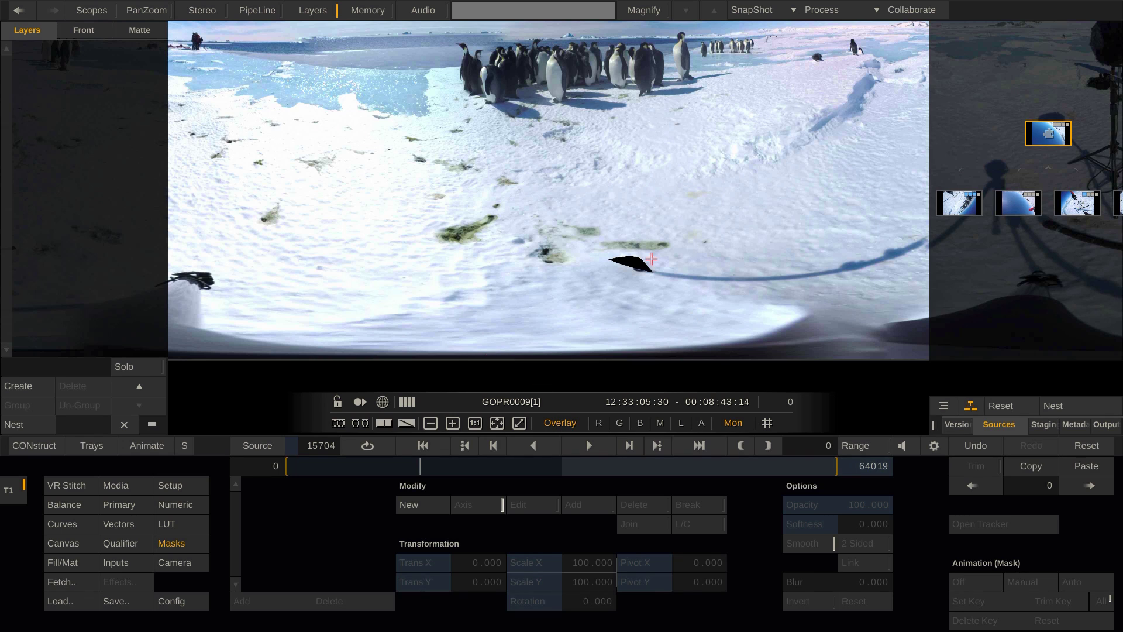
scroll(651, 259, up, 5)
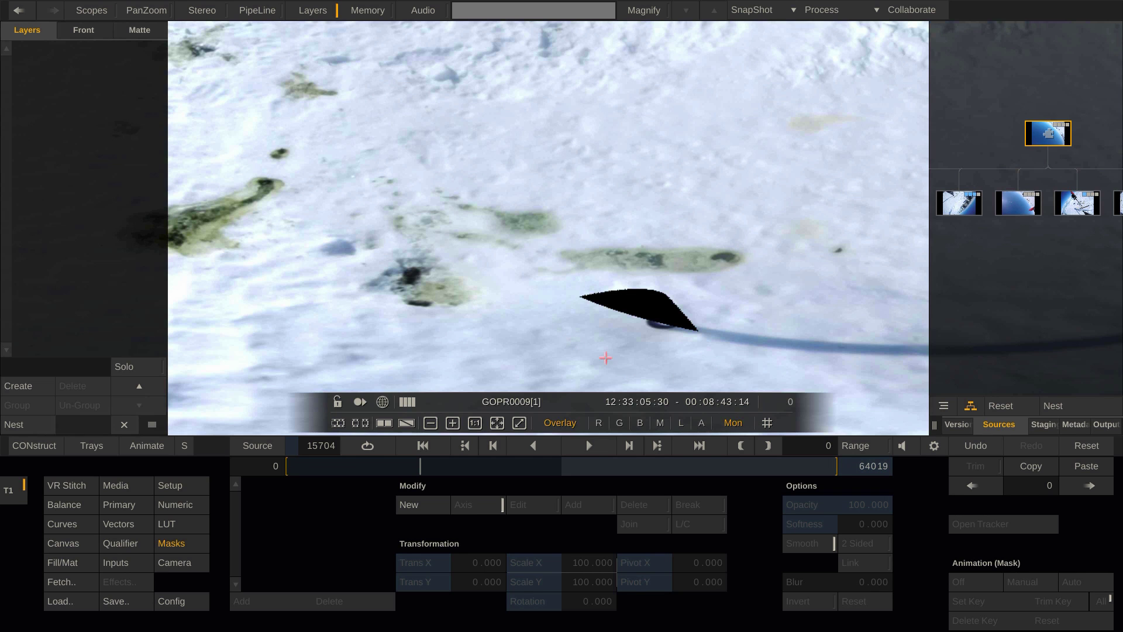
scroll(547, 191, down, 12)
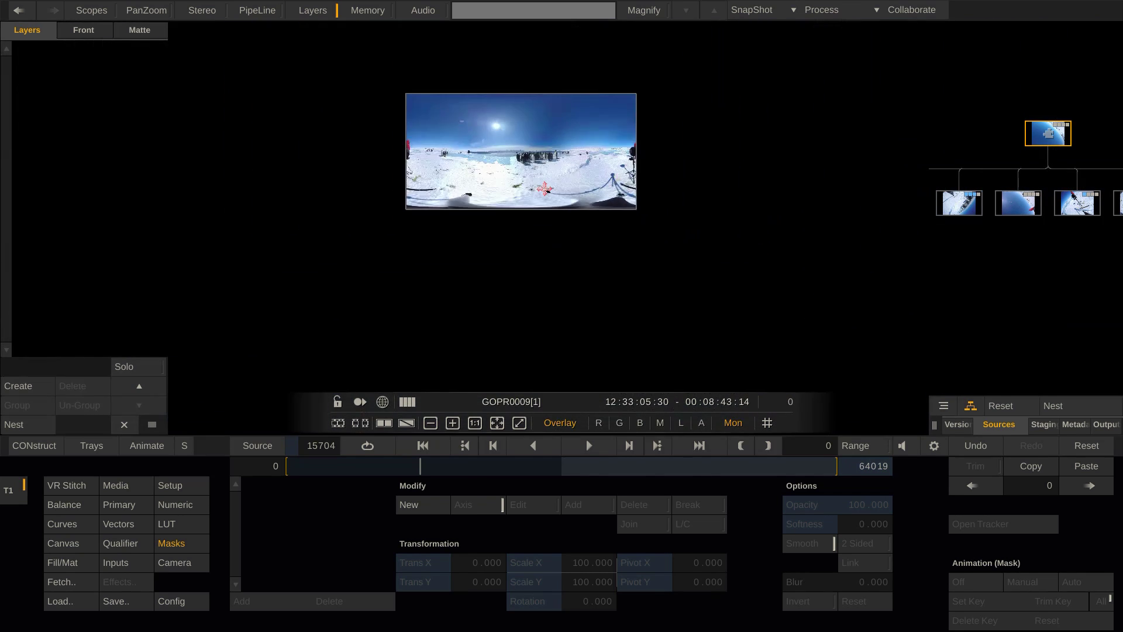
scroll(545, 188, up, 3)
drag(527, 131, 488, 209)
key(d)
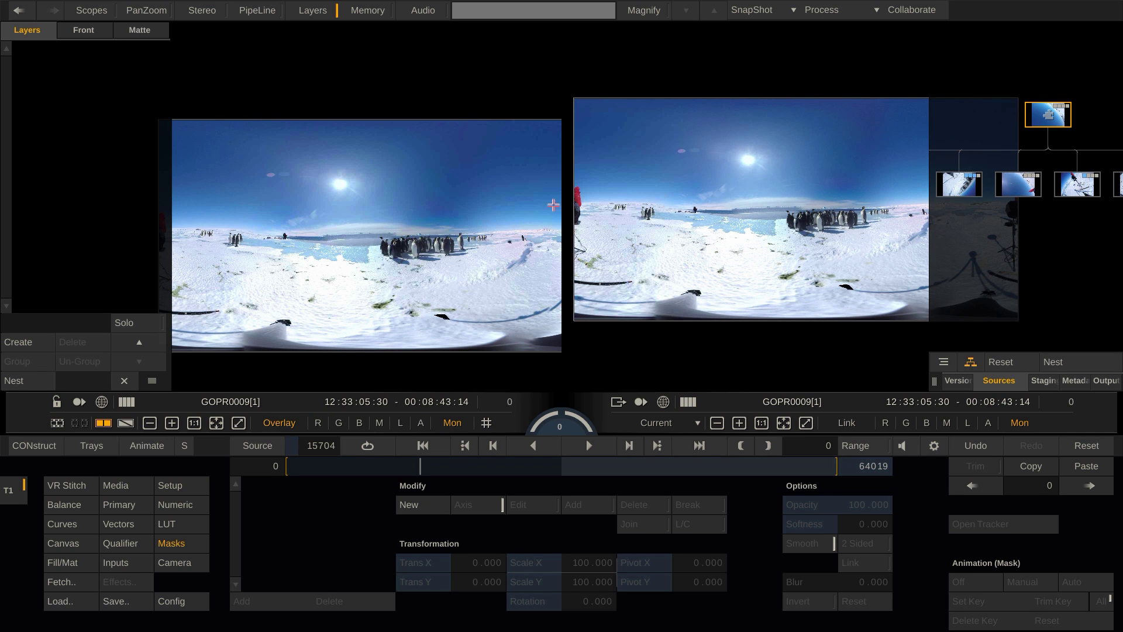
scroll(852, 299, up, 6)
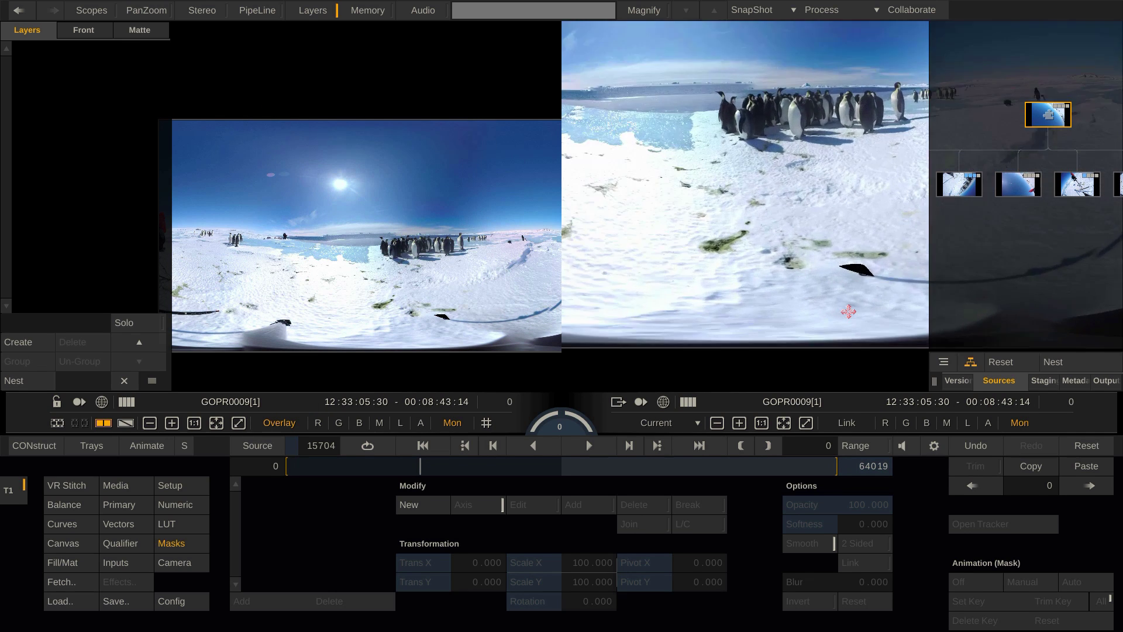
drag(860, 291, 727, 286)
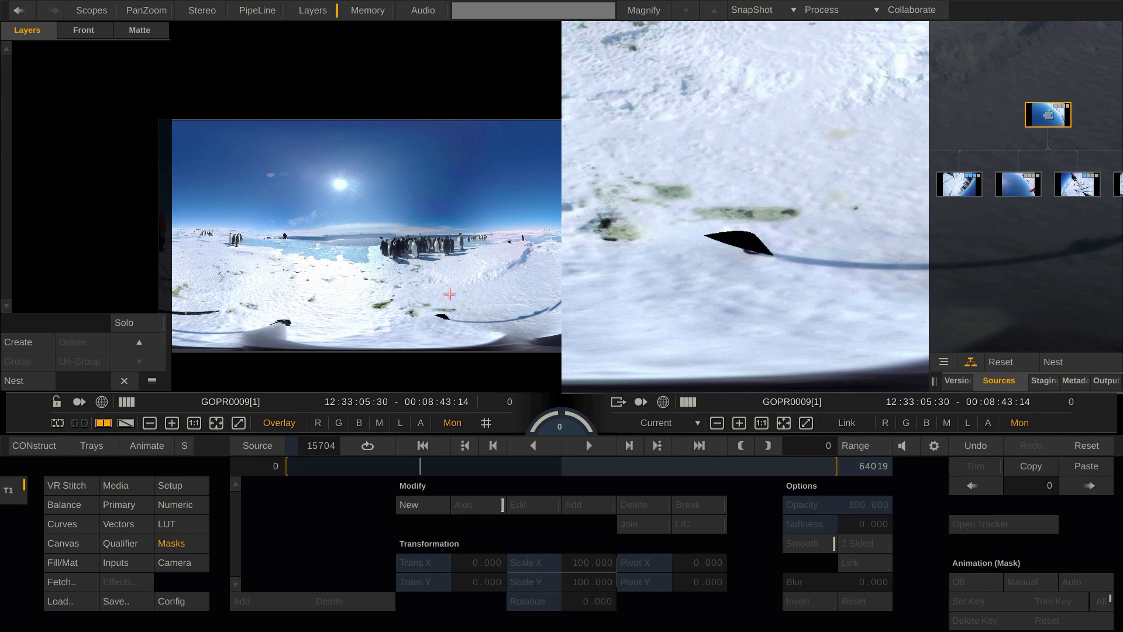
Select Layer-1 of the GOPR0022 clip and move its mask's lower points inward along the rig leg to close the gap.
click(959, 184)
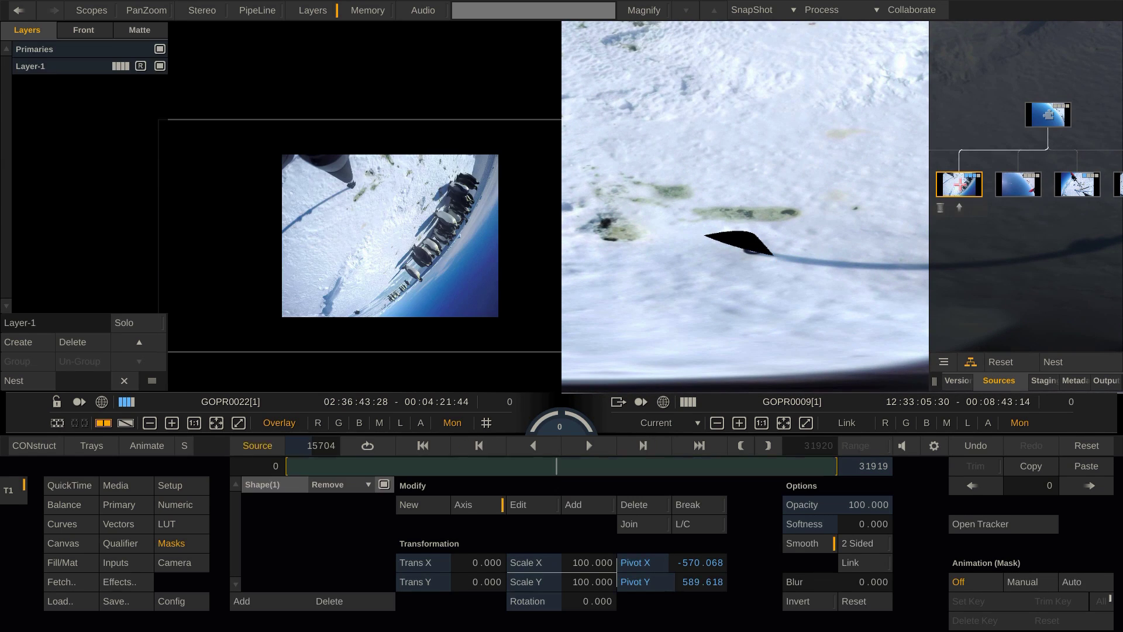
click(263, 153)
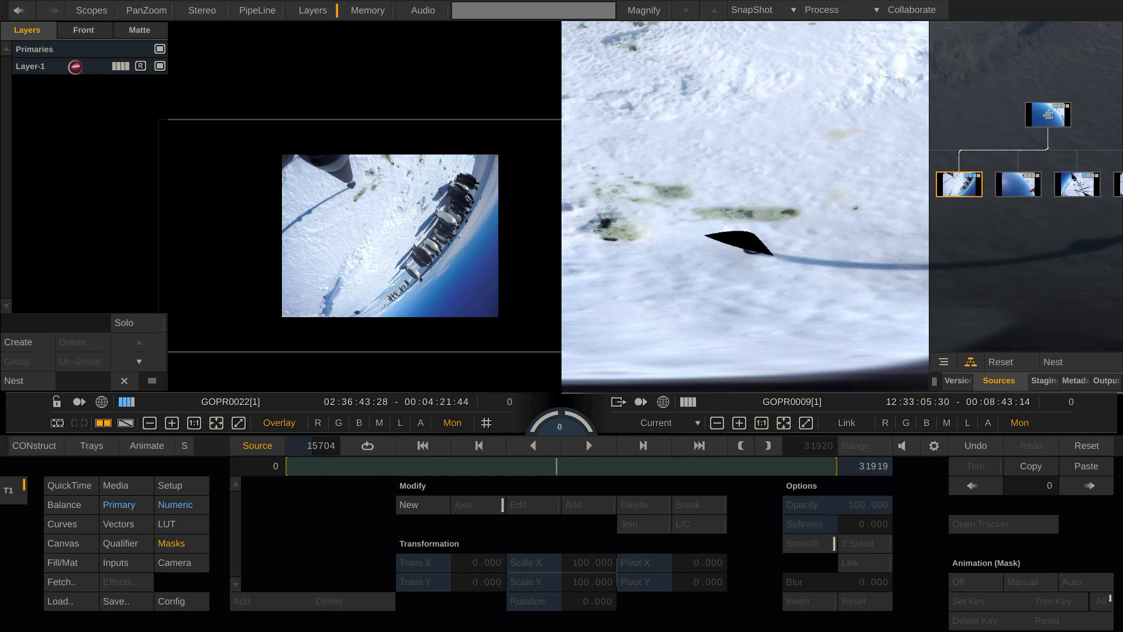
click(75, 66)
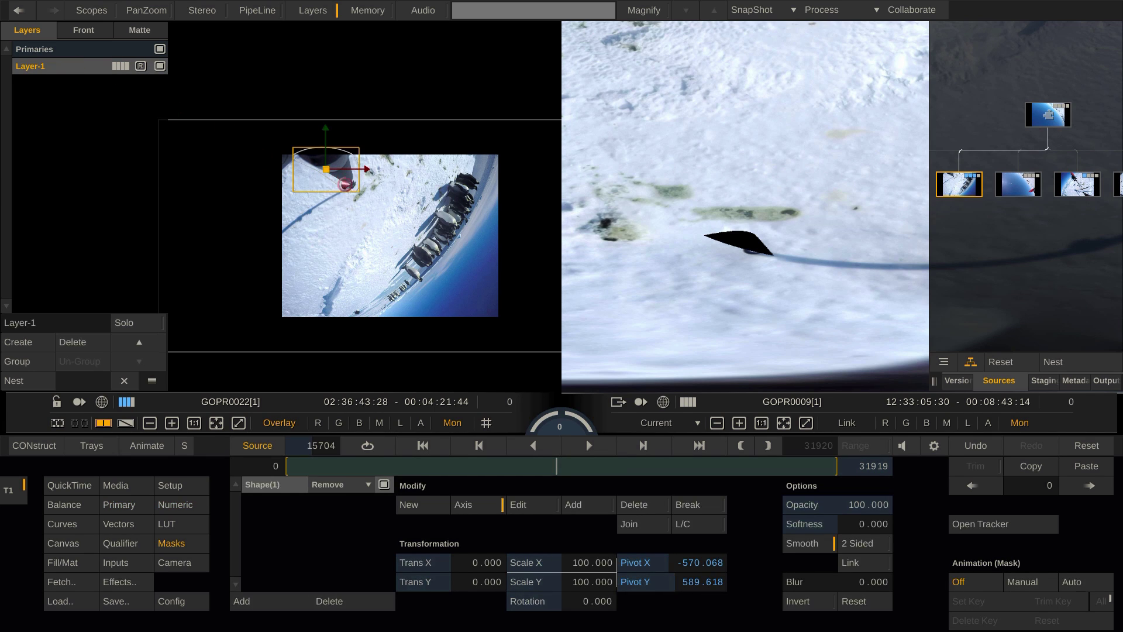
drag(363, 254, 315, 3)
scroll(348, 254, up, 5)
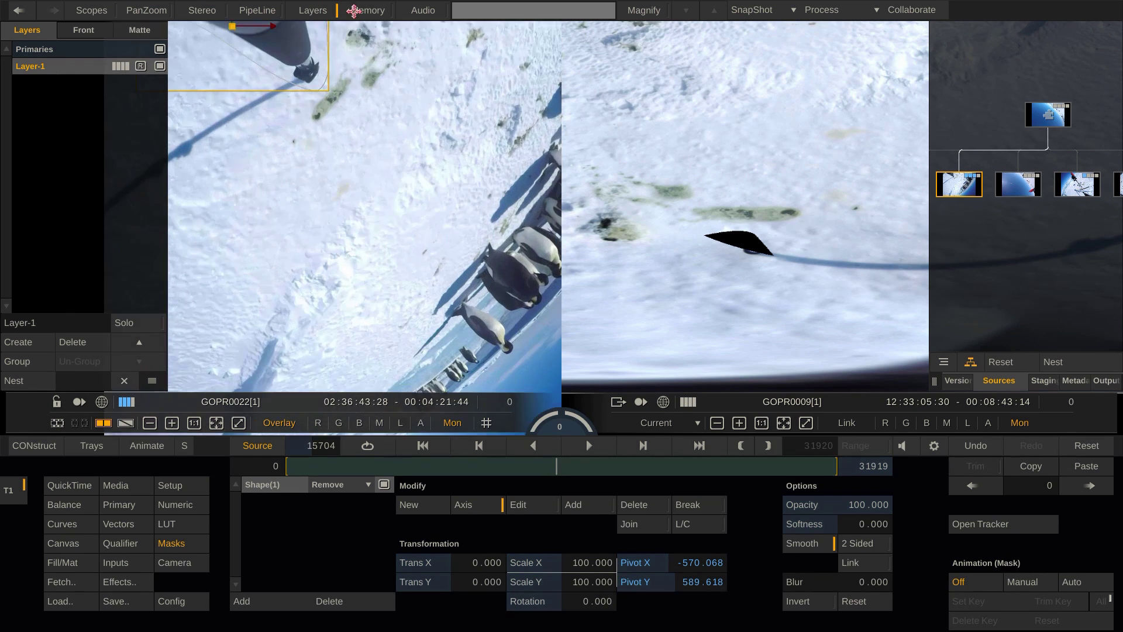
drag(349, 93, 421, 235)
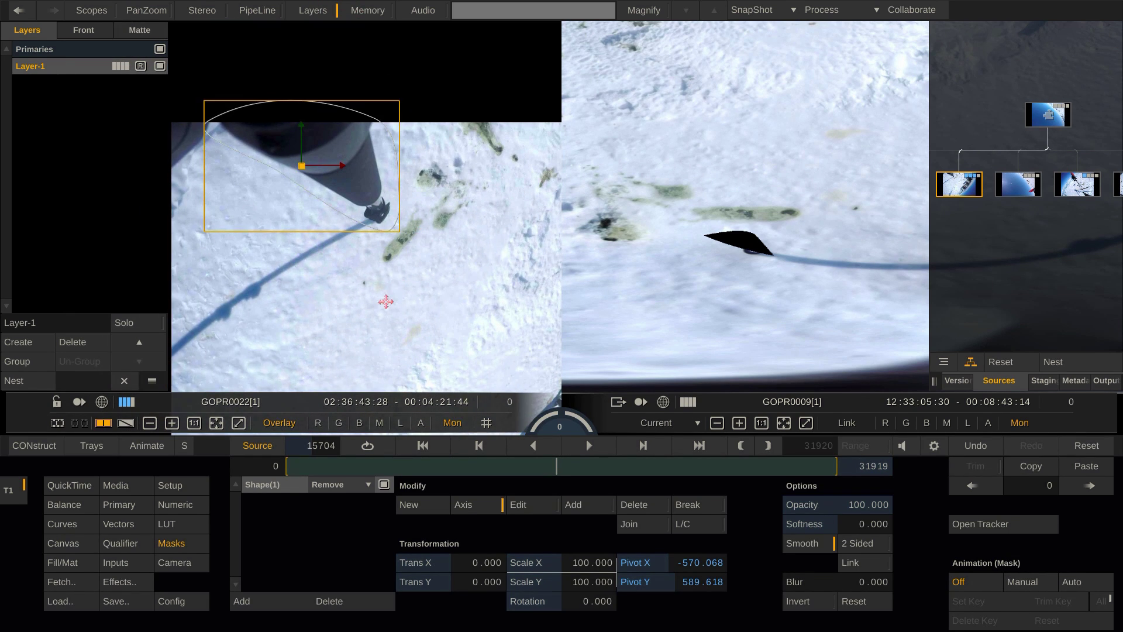
drag(384, 302, 367, 71)
click(531, 507)
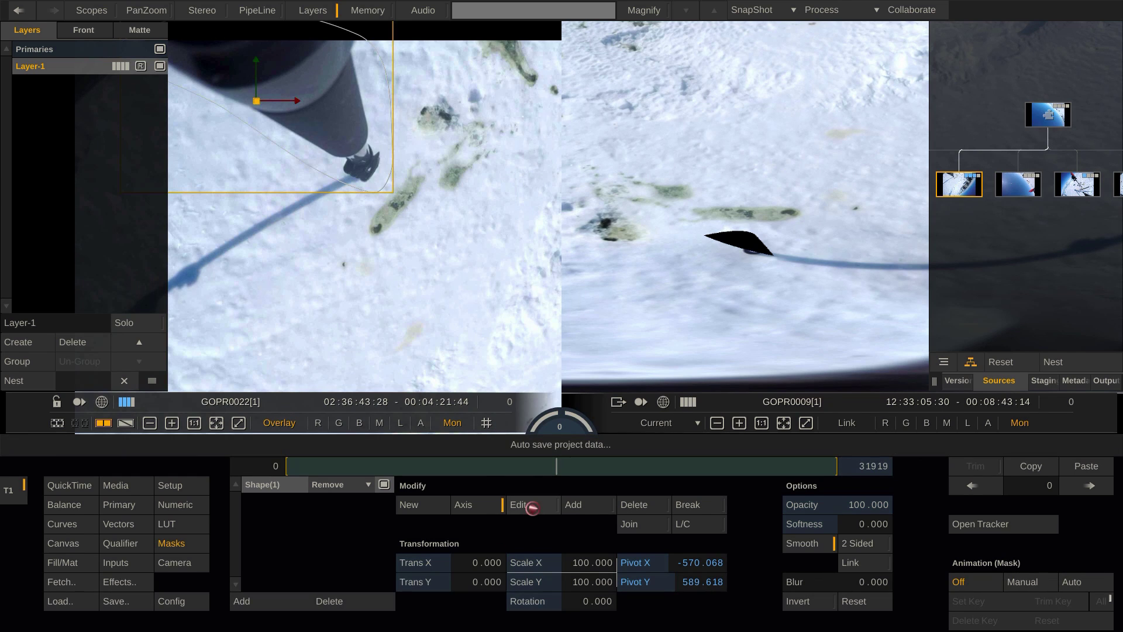
click(373, 188)
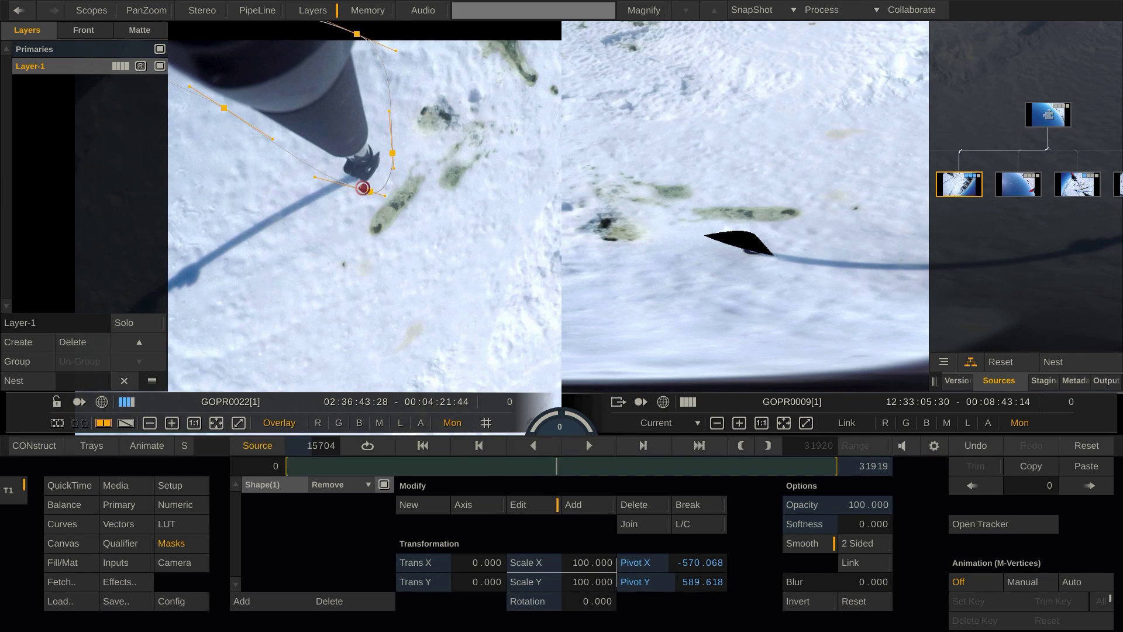
drag(325, 163, 311, 157)
drag(392, 154, 368, 120)
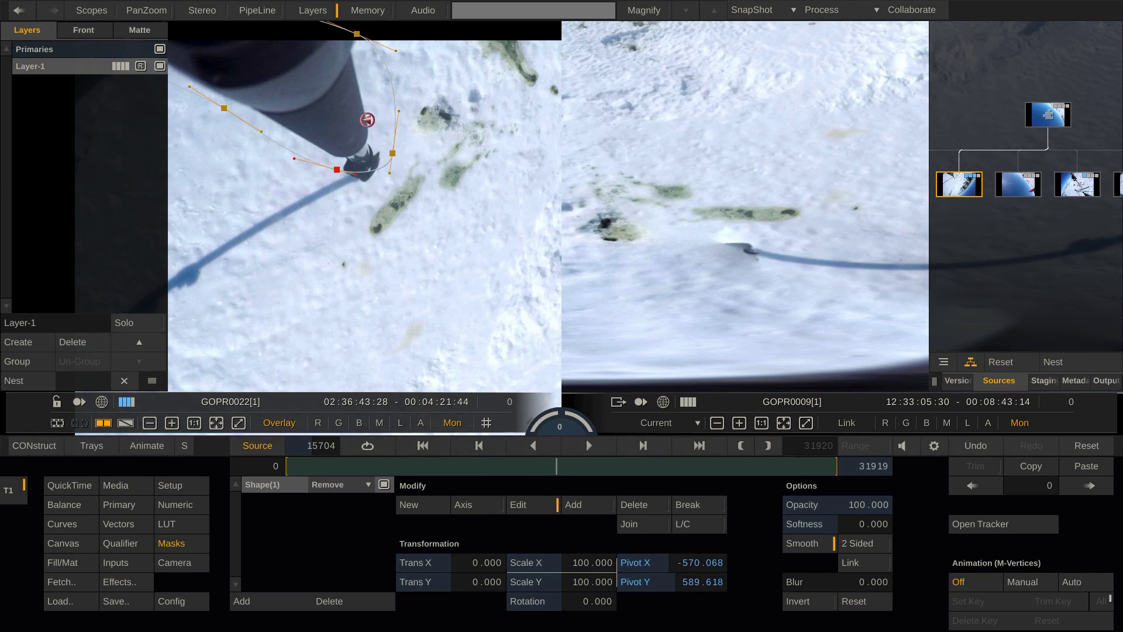
click(367, 120)
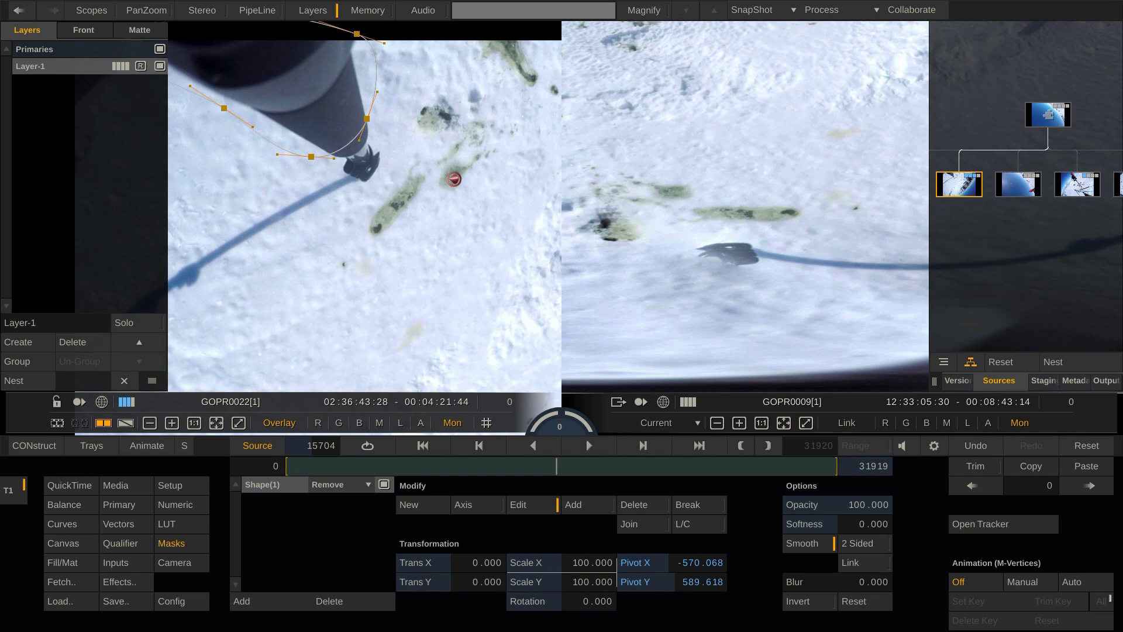
scroll(379, 209, down, 5)
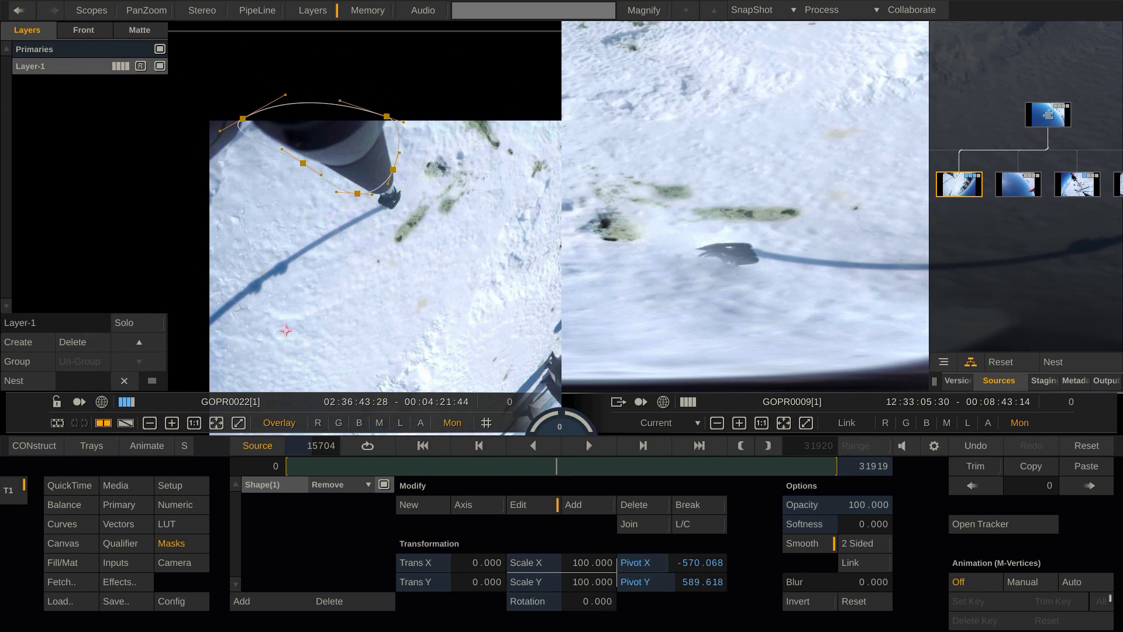
Create a second layer on the GOPR0022 clip and draw a closed free-form canvas shape around the rig's shadow on the snow.
click(16, 345)
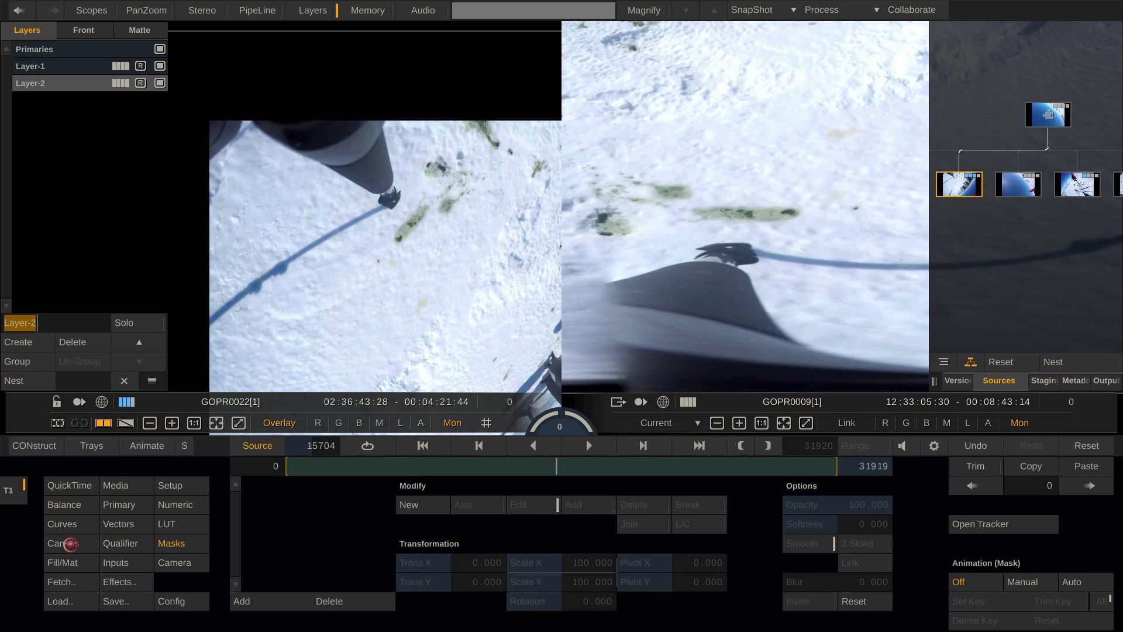
click(70, 543)
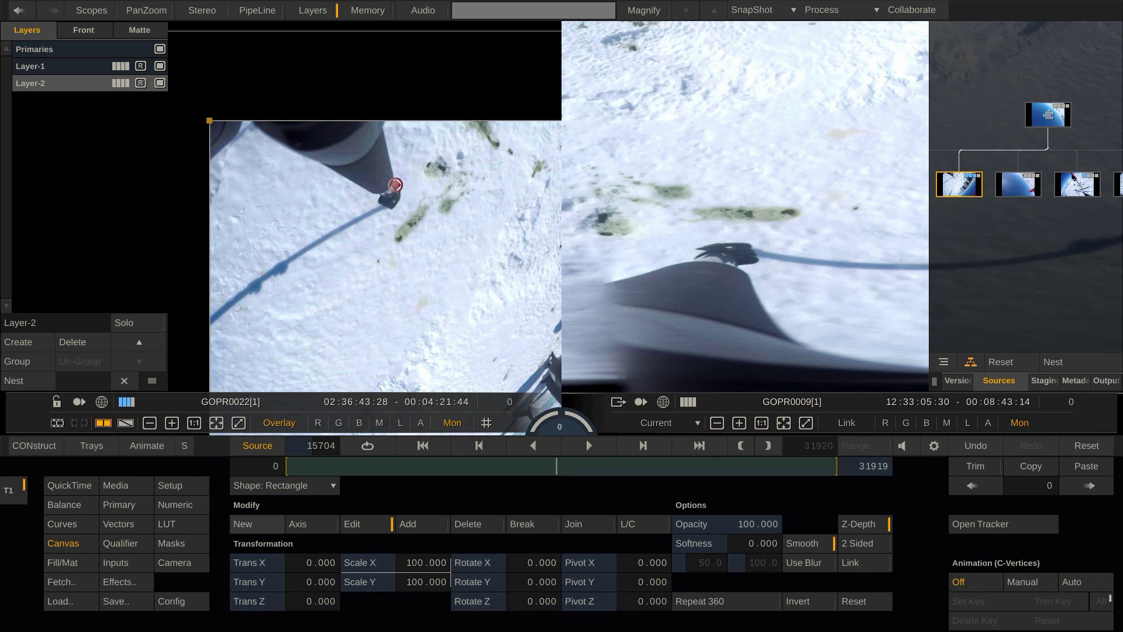
ctrl+click(347, 215)
click(346, 215)
click(200, 316)
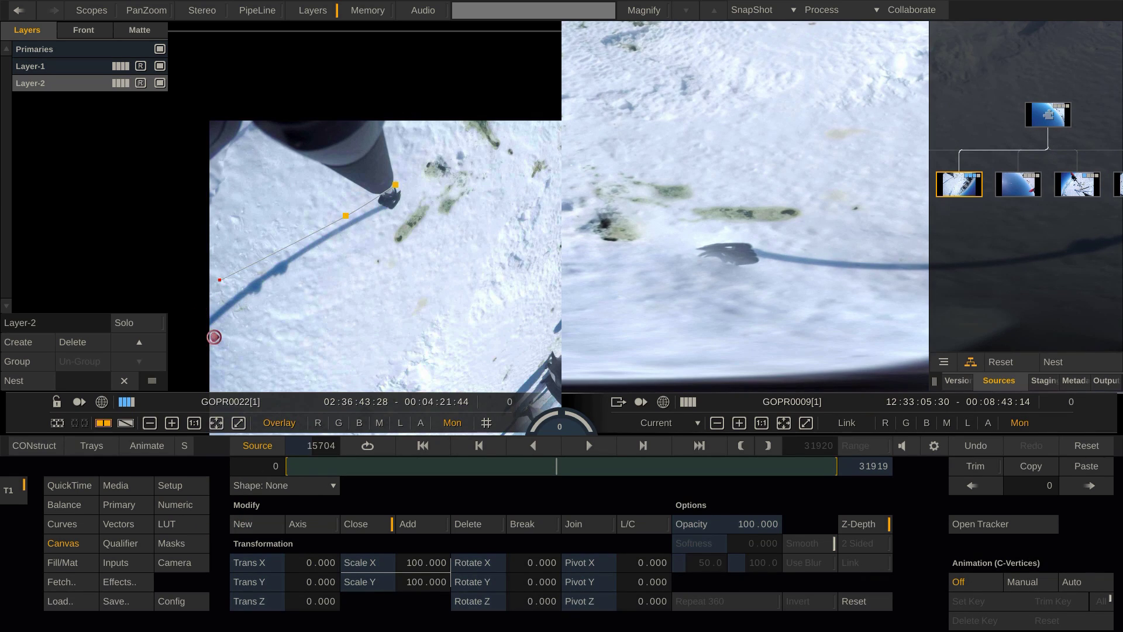
click(213, 337)
click(289, 278)
click(382, 218)
click(407, 205)
click(398, 185)
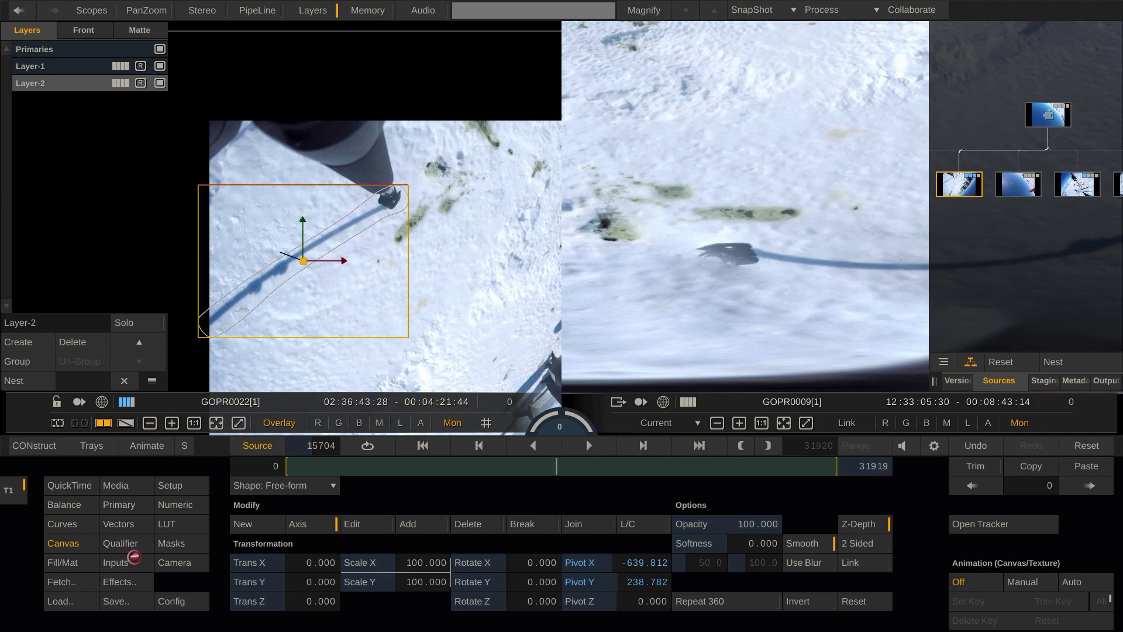
Apply the Vector Paint effect to Layer-2 and choose the 20% soft brush in Clone mode.
click(128, 582)
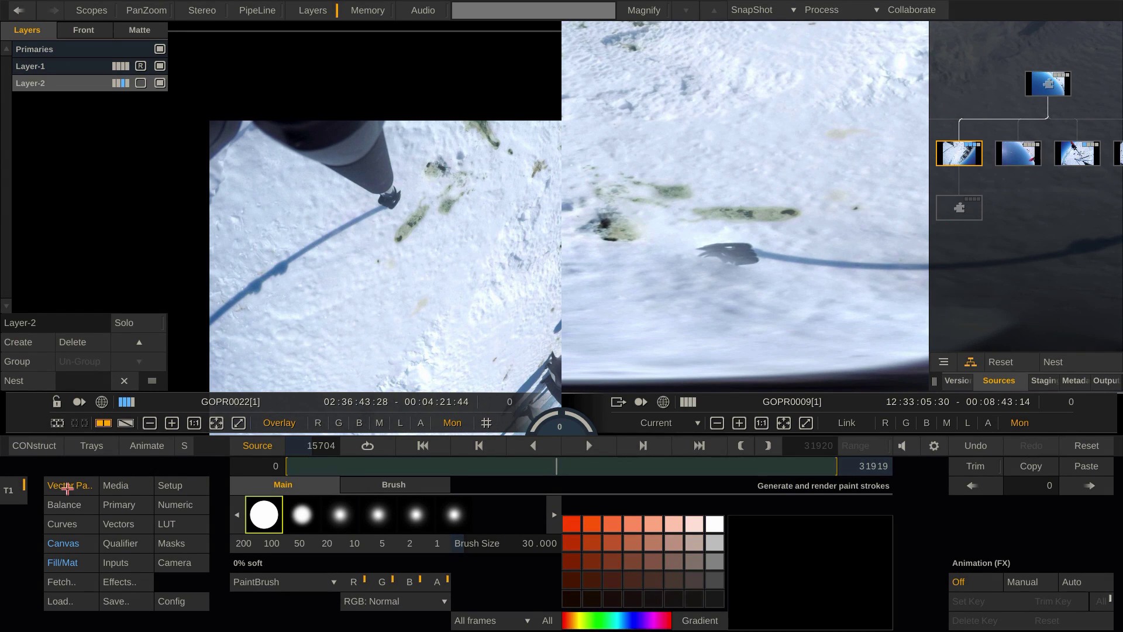
click(302, 515)
click(301, 581)
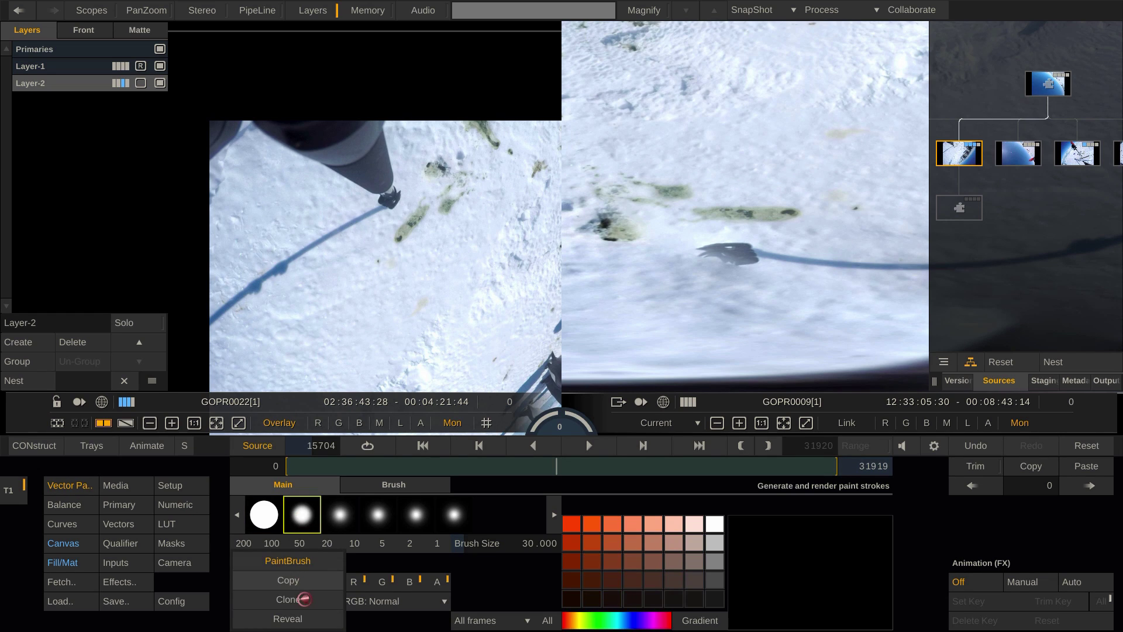
click(305, 600)
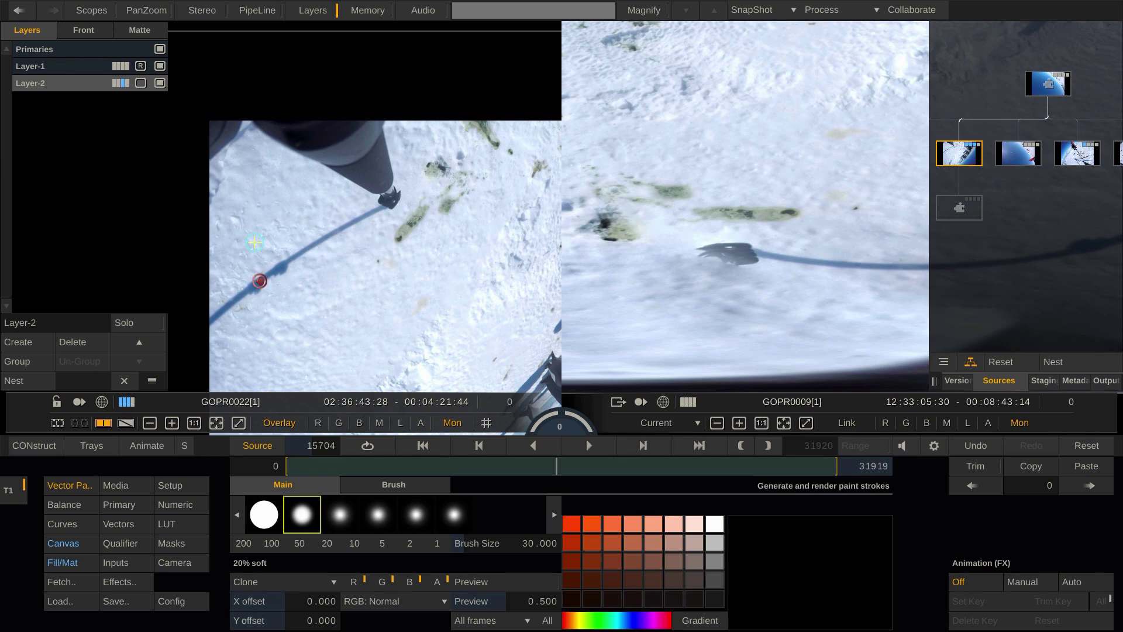
Clone clean snow from just above the rig's shadow over its middle section and its outer section up to the frame edge.
click(259, 281)
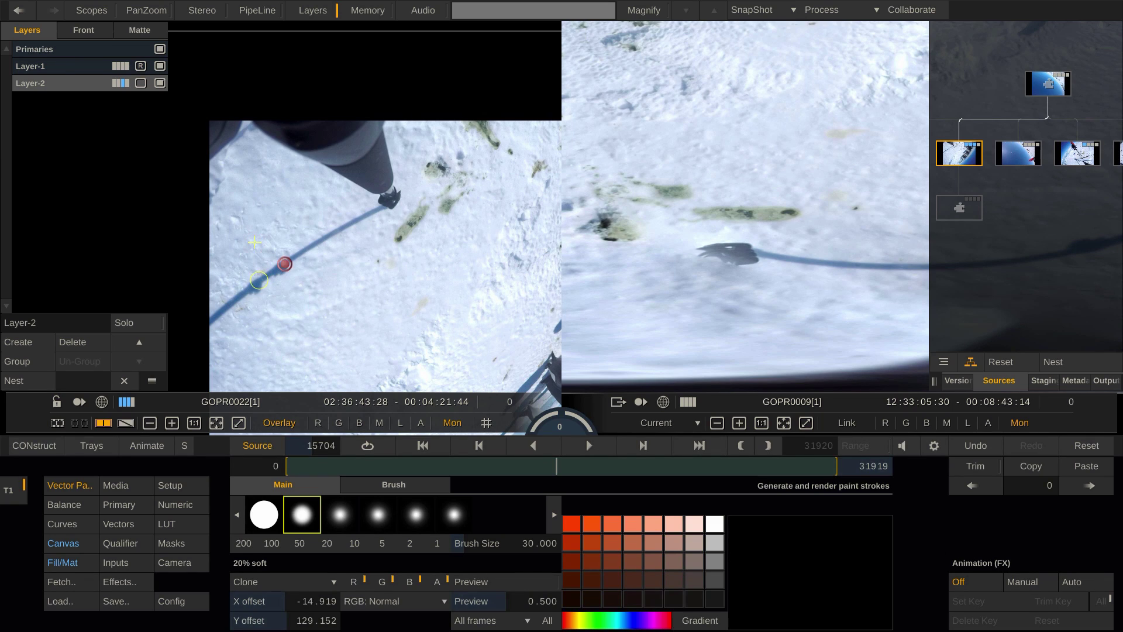
drag(259, 281, 295, 258)
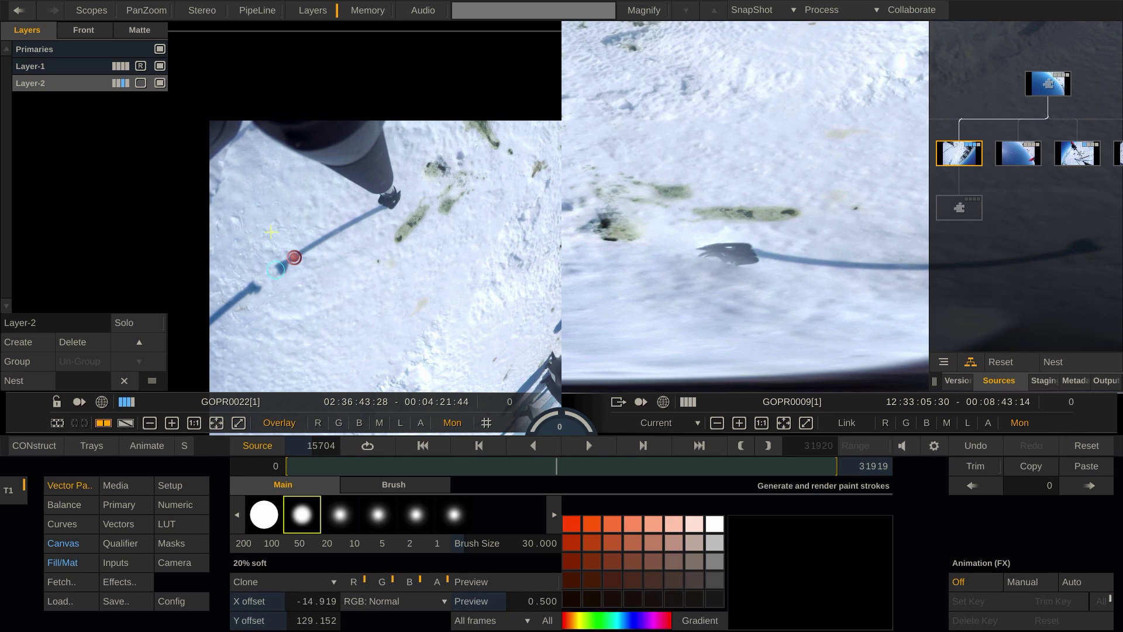
click(294, 258)
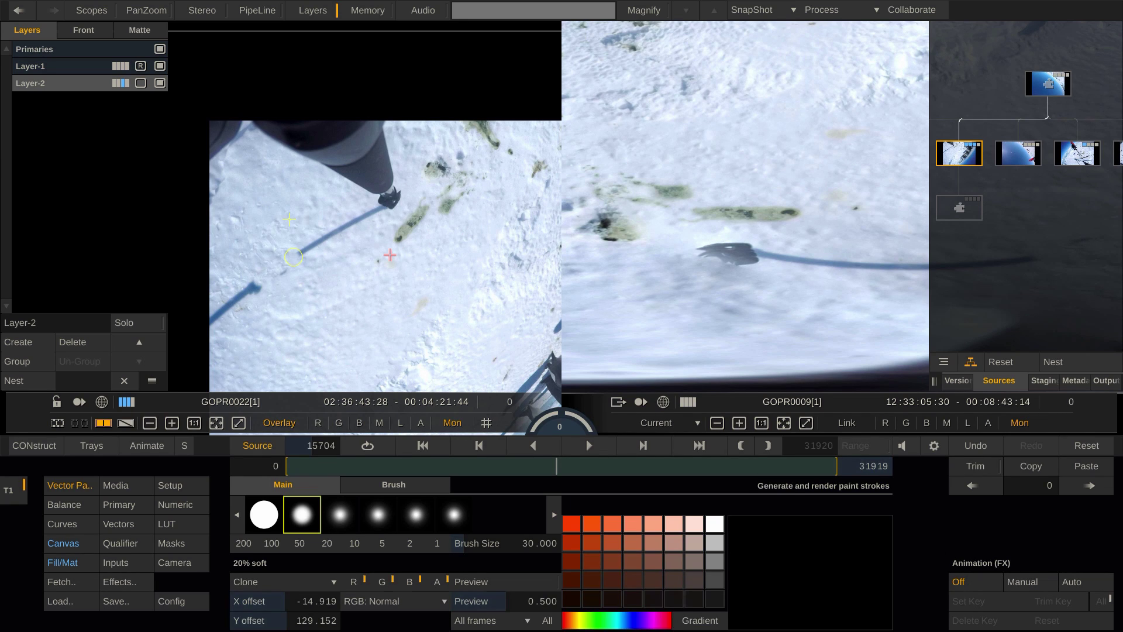
key(d)
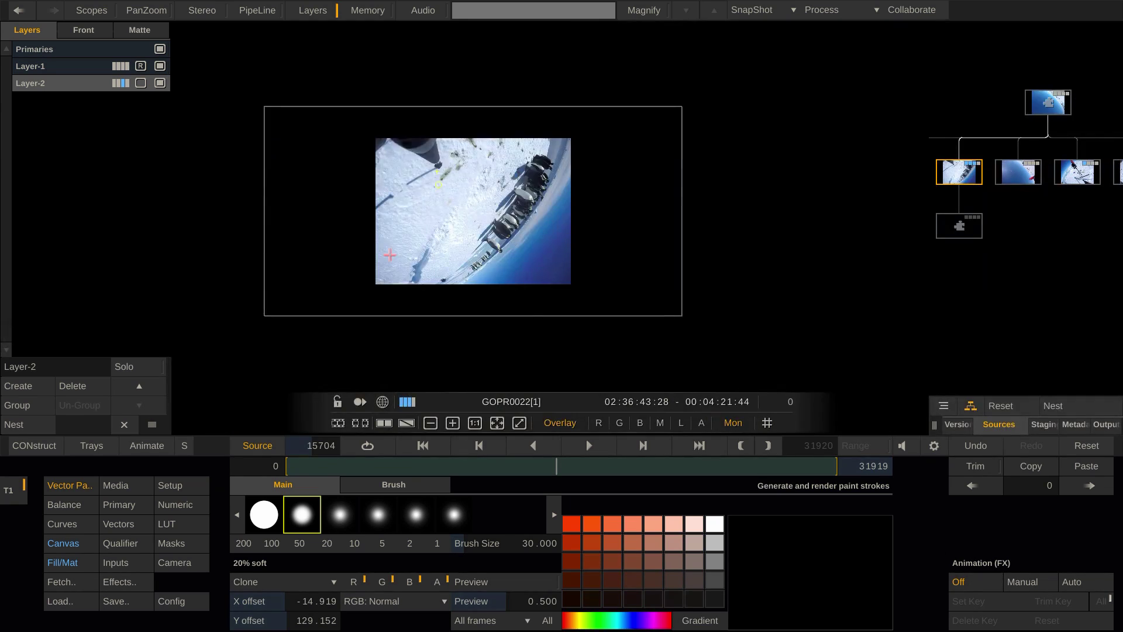
scroll(422, 172, up, 8)
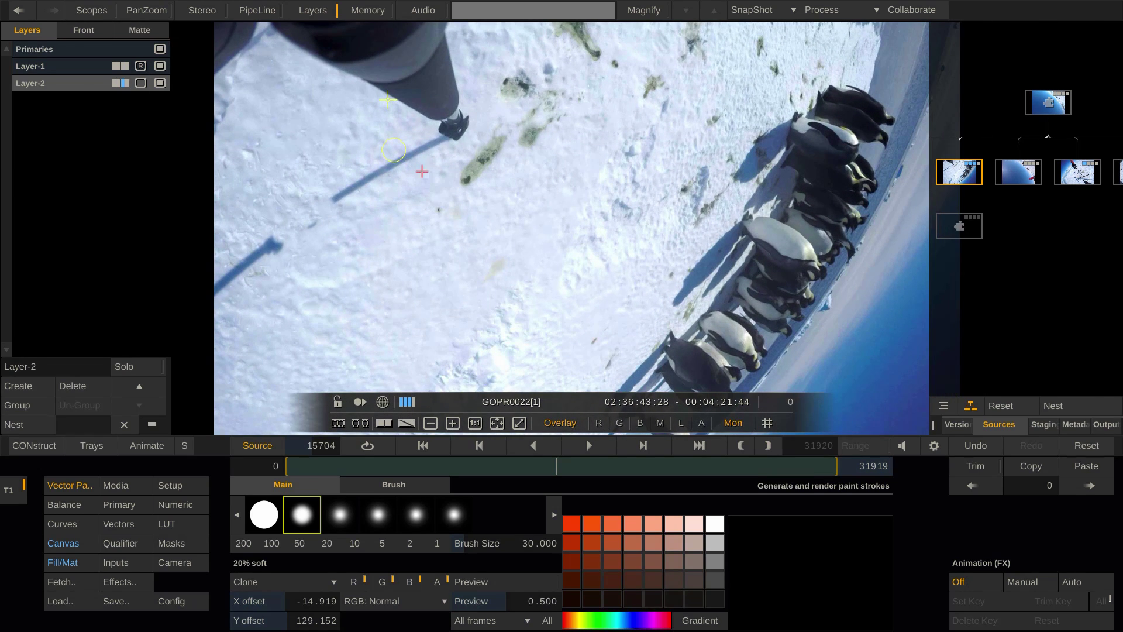
drag(336, 196, 387, 169)
drag(286, 247, 286, 247)
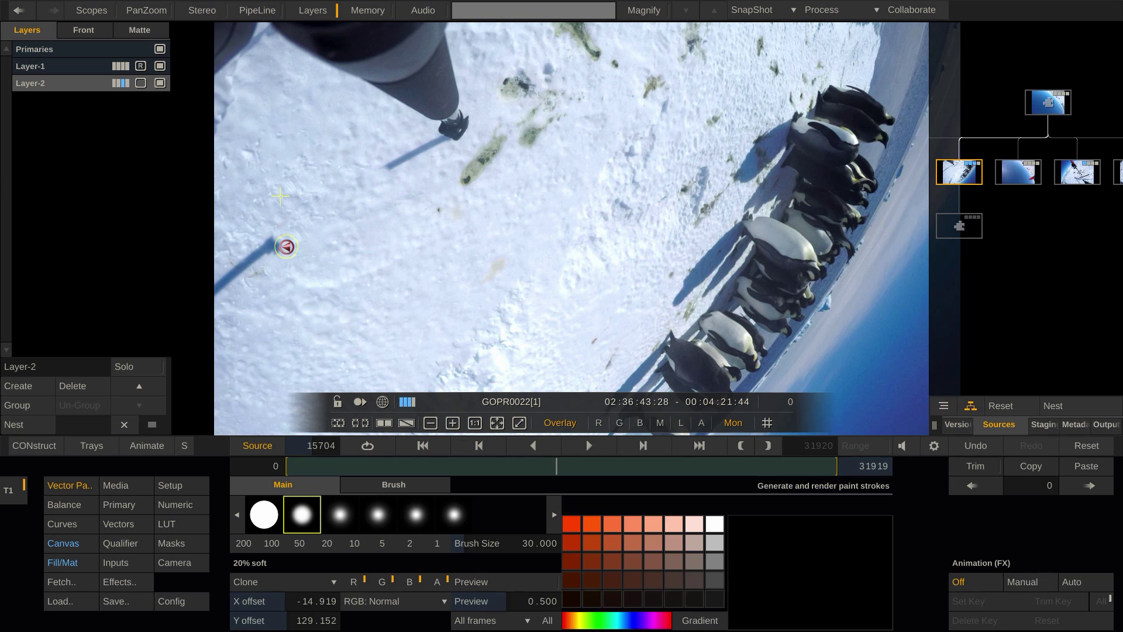
key(d)
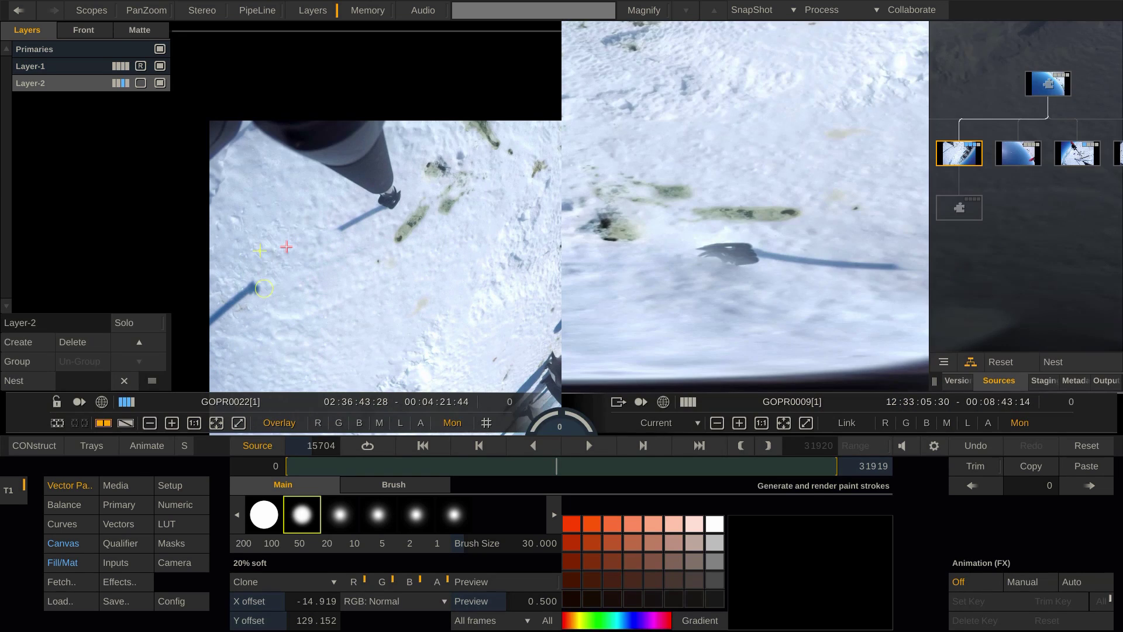
key(d)
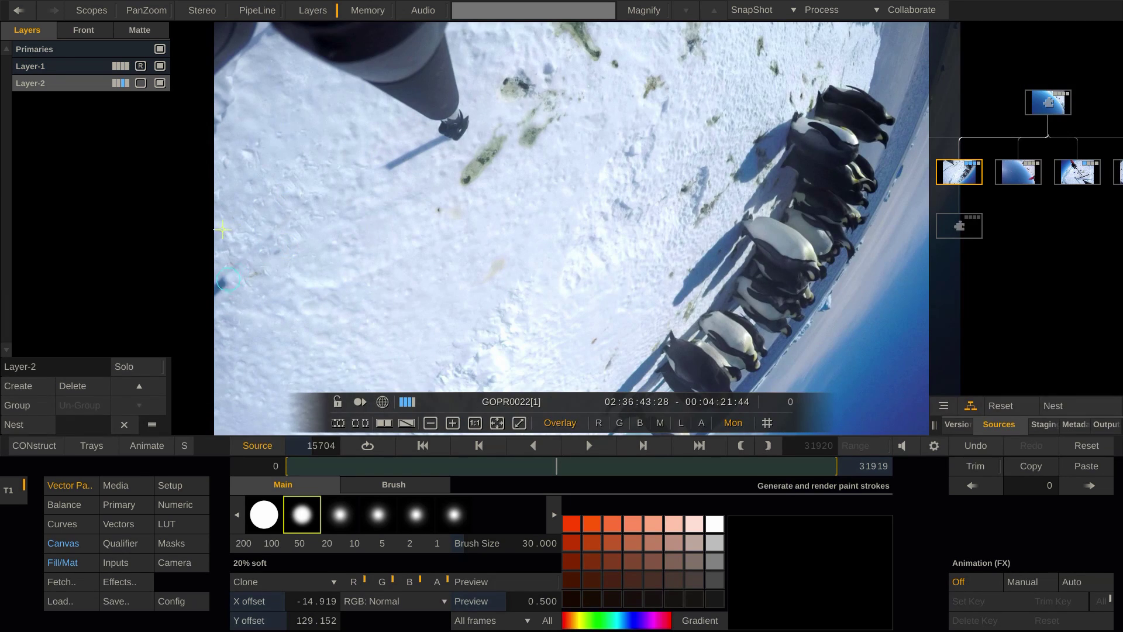
drag(221, 291, 228, 292)
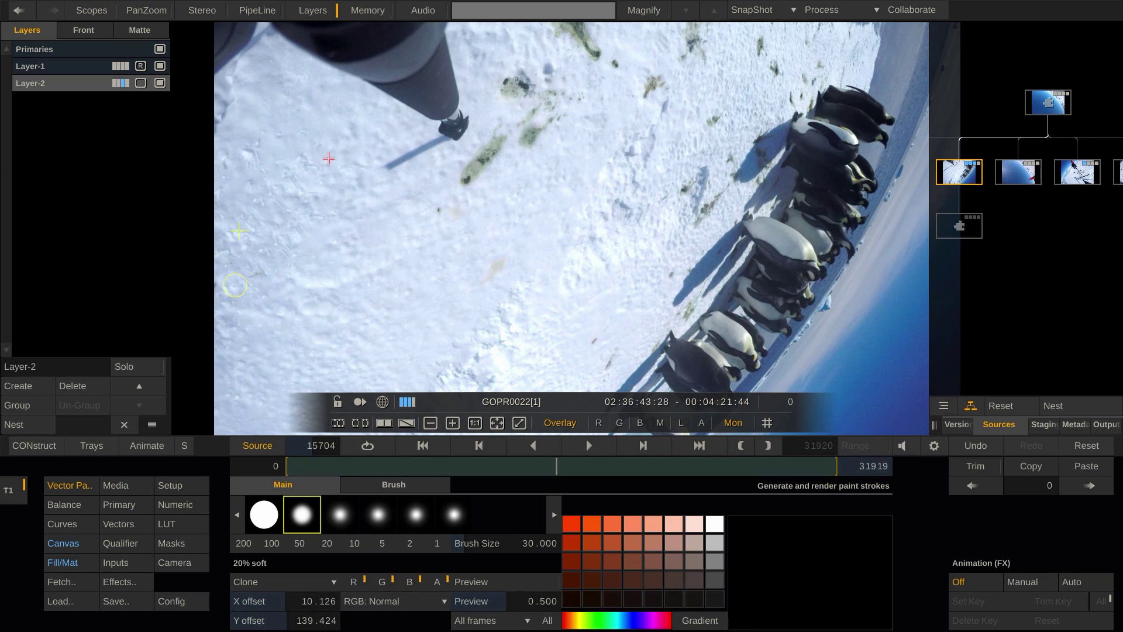
Take a new clone source on clean snow and paint out the remaining shadow and the dark tip at the rig leg.
alt+click(328, 158)
drag(411, 159, 465, 125)
click(465, 125)
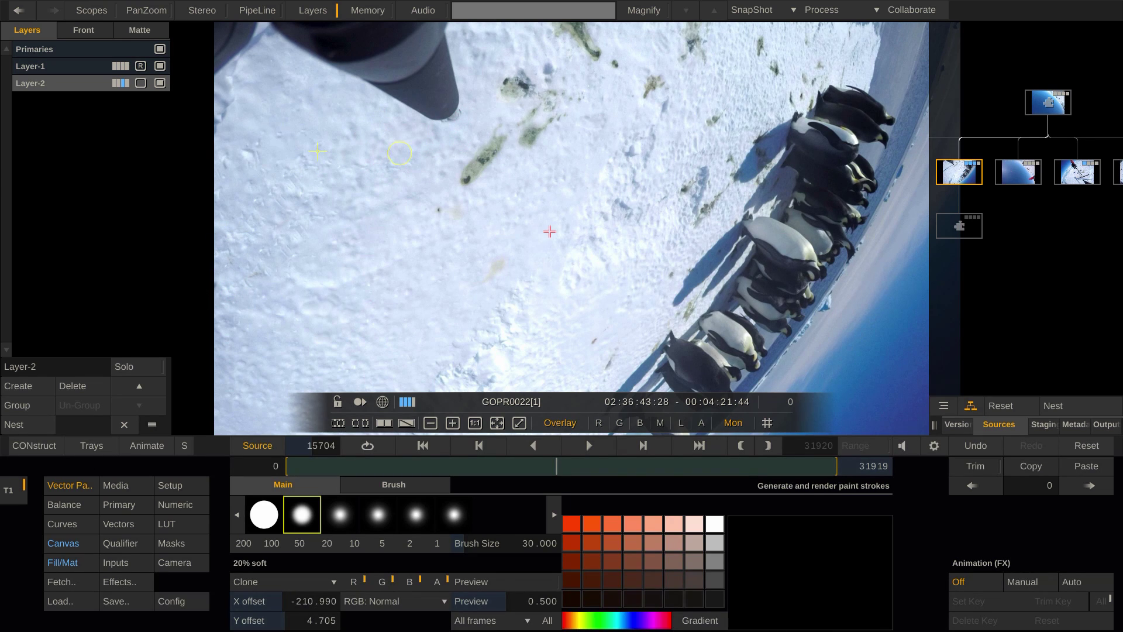
Return to the stitched GOPR0009 shot, create a new layer on it and lower its master gamma to 0.785.
scroll(550, 232, down, 5)
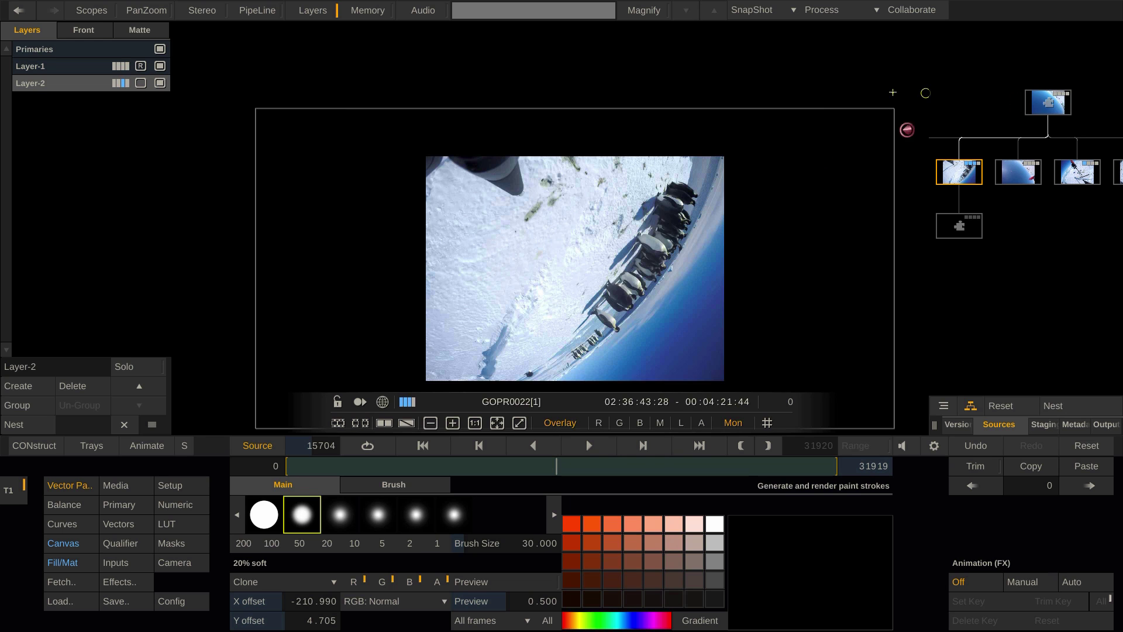
key(Up)
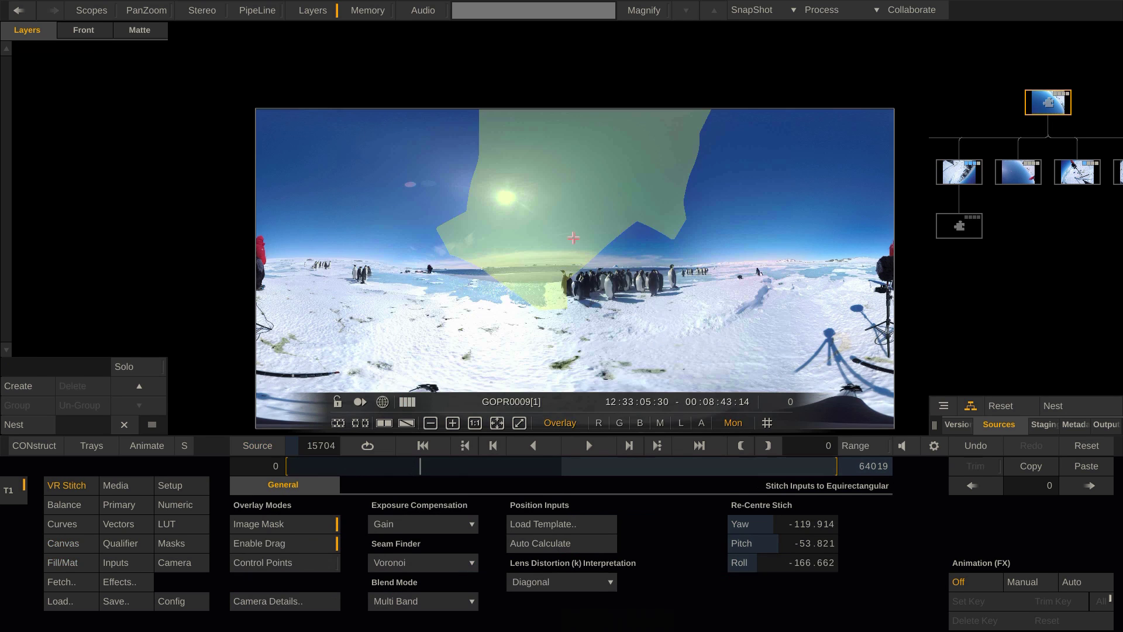
drag(591, 337, 573, 280)
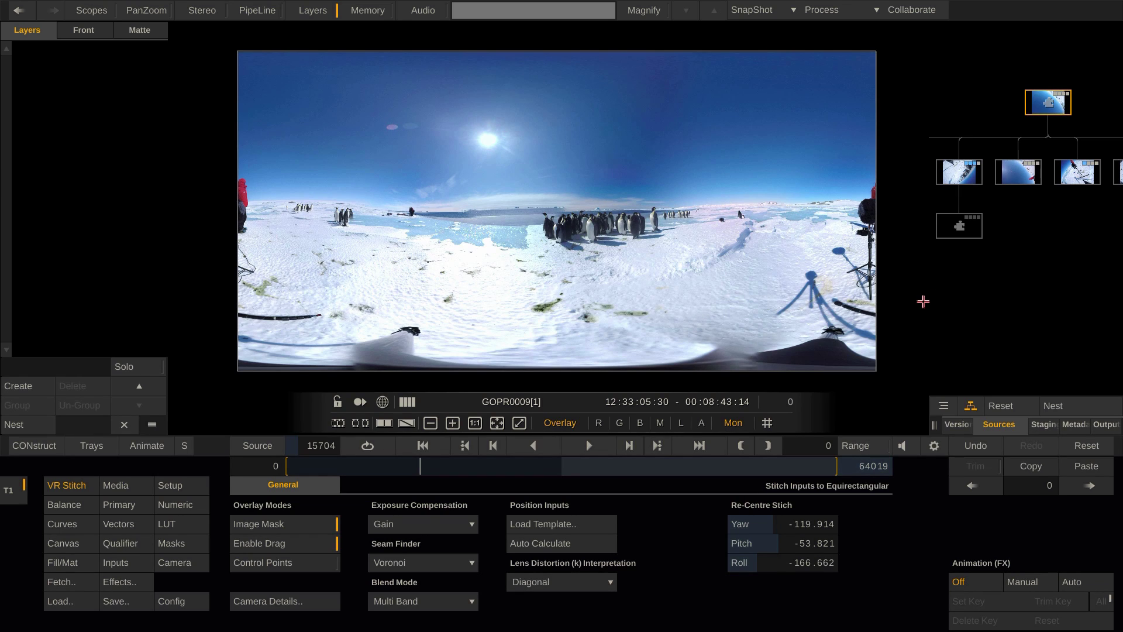
click(14, 386)
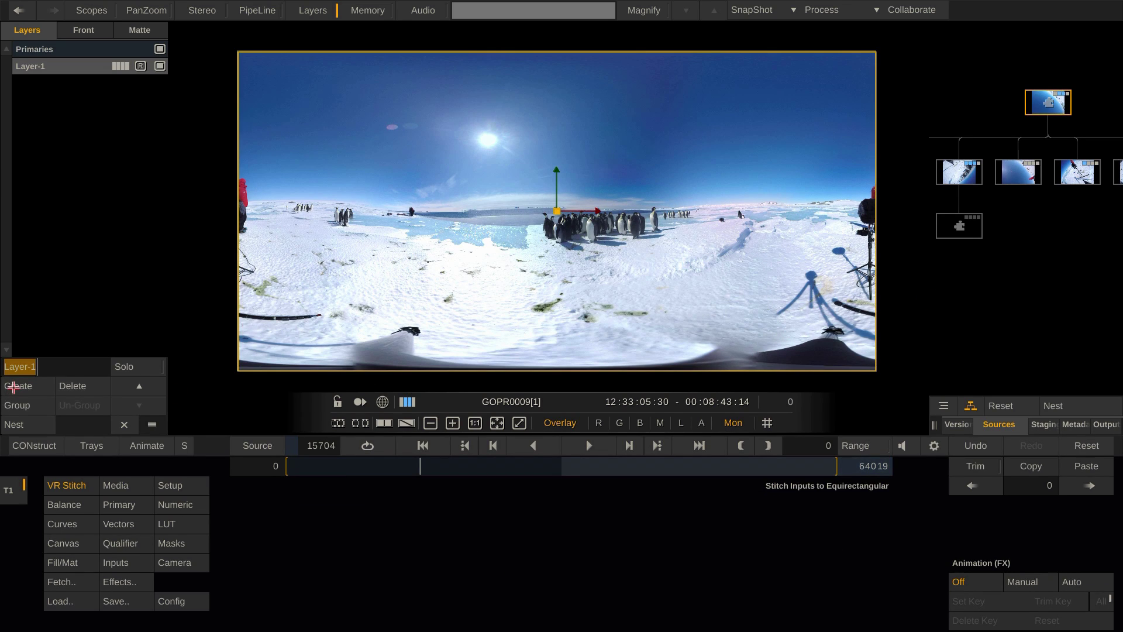
click(175, 504)
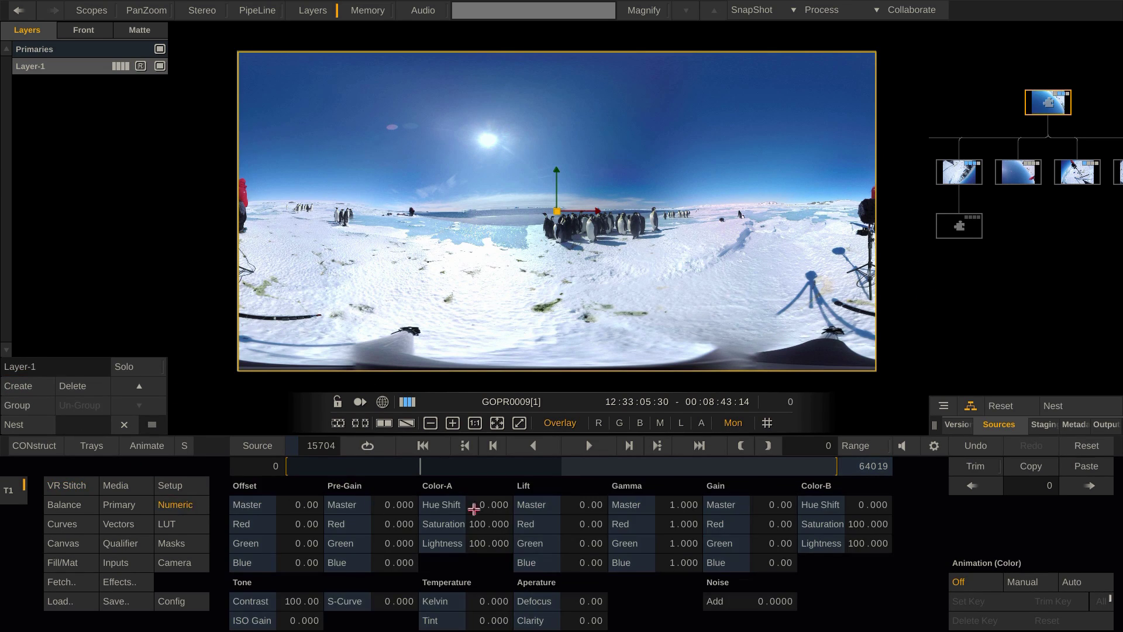
mouse_move(676, 505)
mouse_down()
mouse_move(672, 517)
mouse_move(692, 516)
mouse_move(668, 510)
mouse_up()
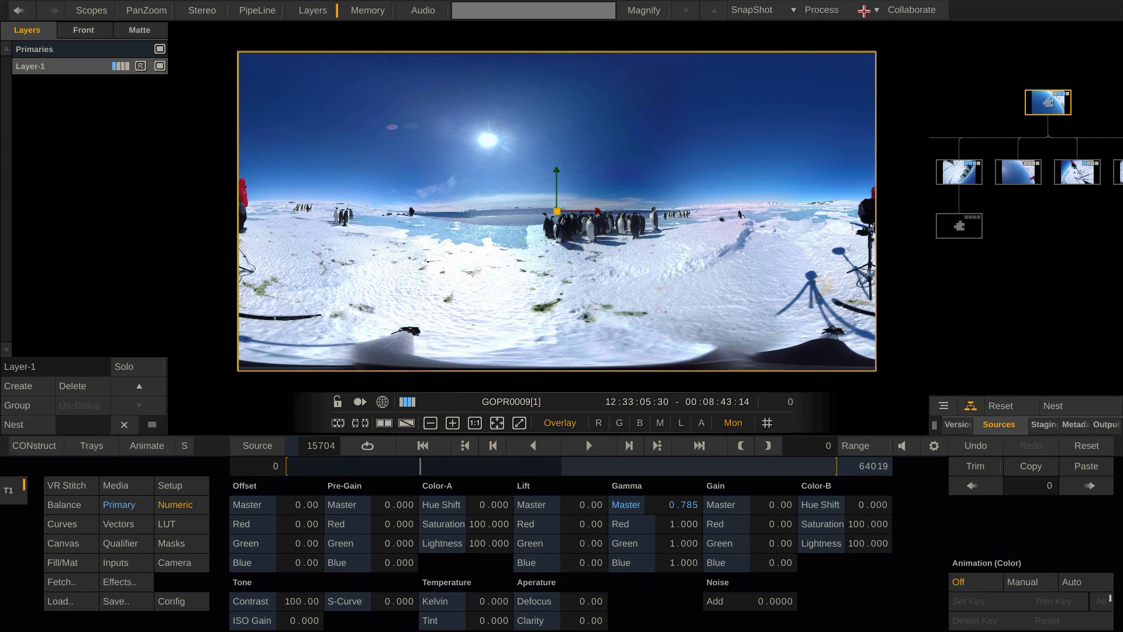
Review the stitched shot's media output settings and source tree, and cache the shot input.
click(863, 10)
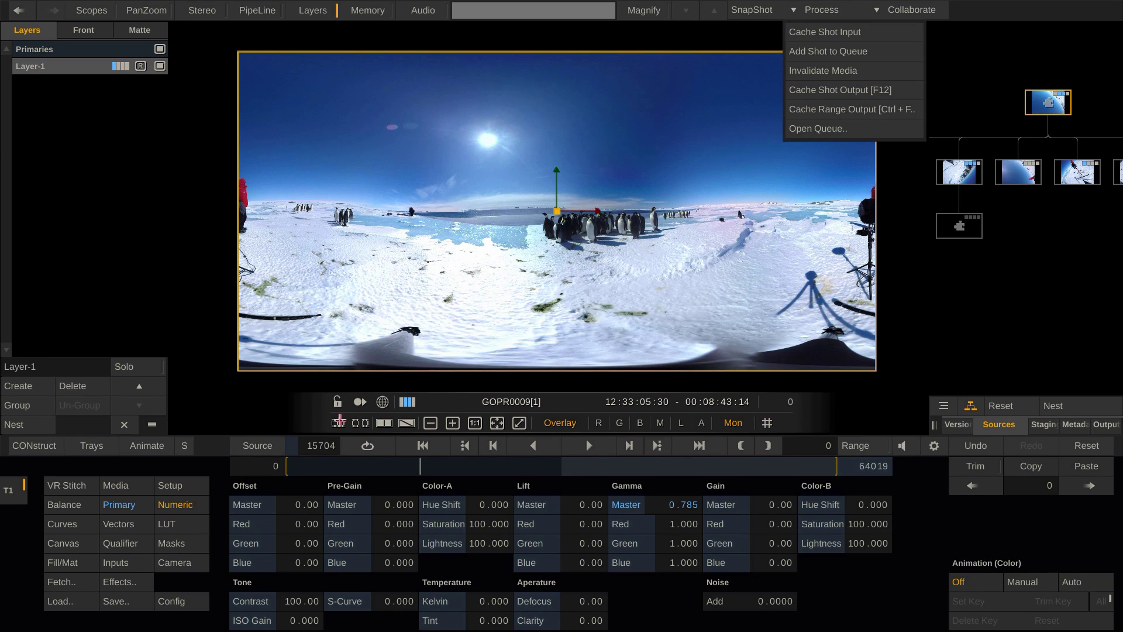
click(117, 486)
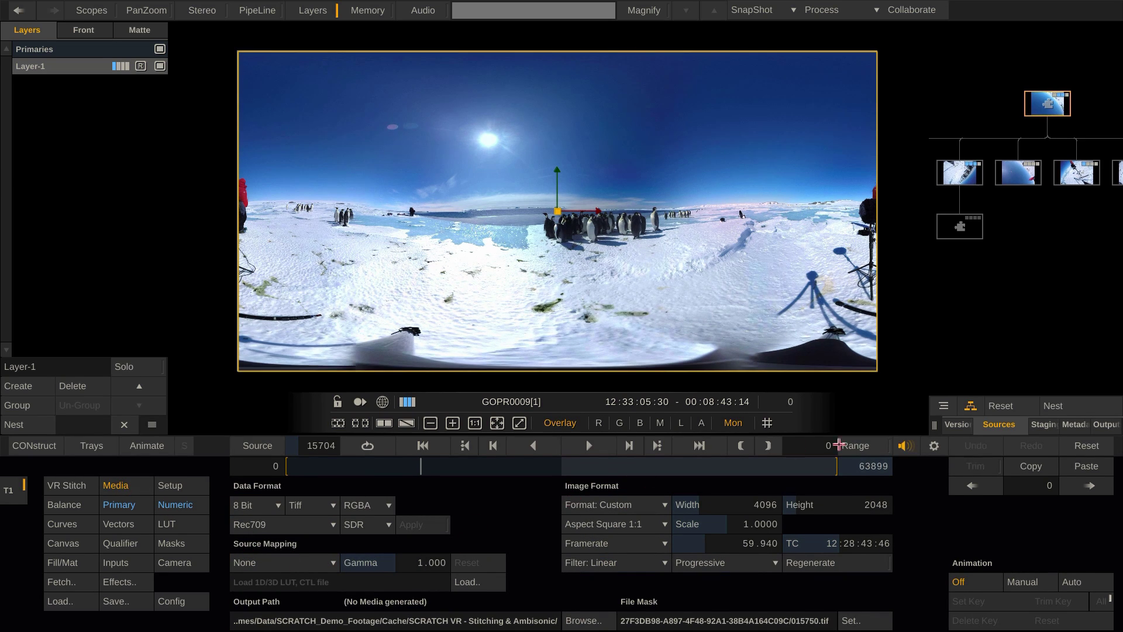
drag(935, 431, 480, 432)
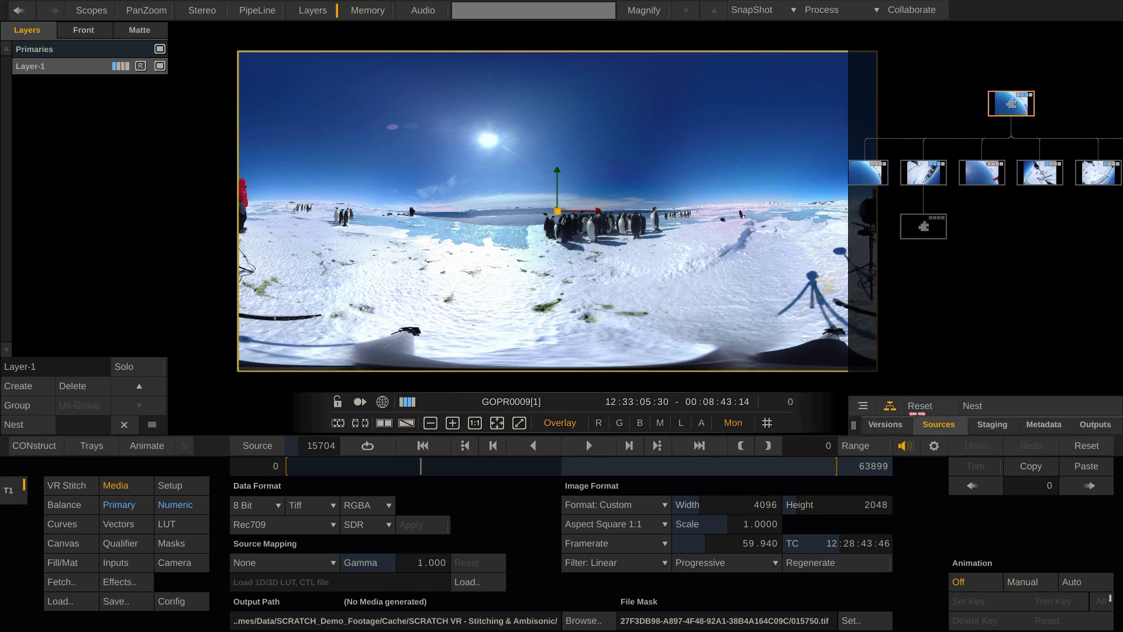
click(848, 11)
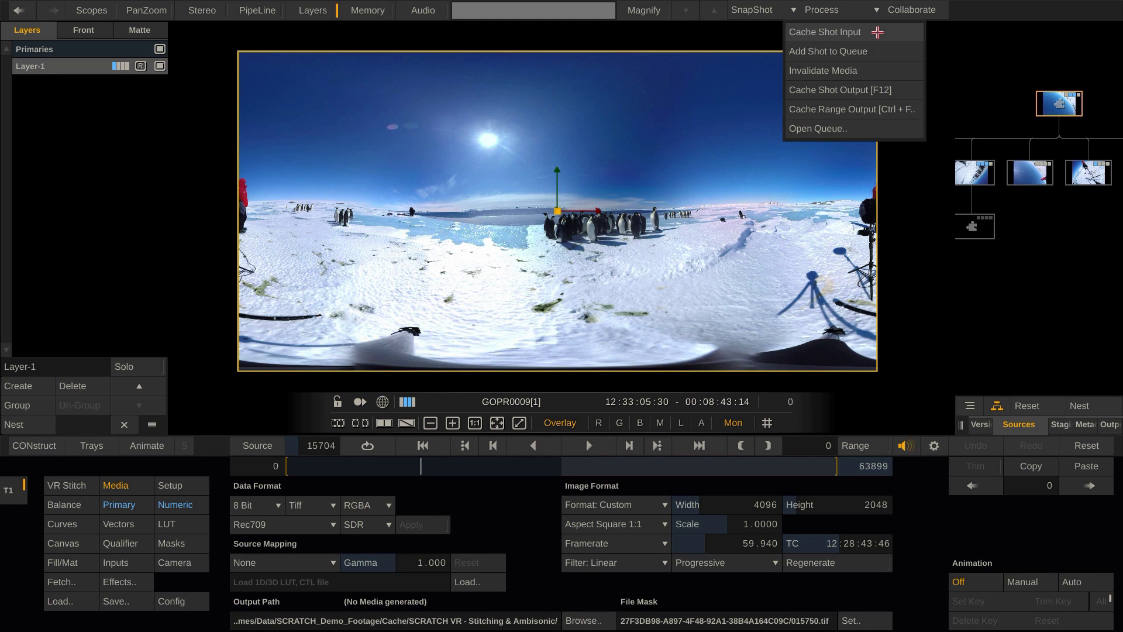
click(878, 32)
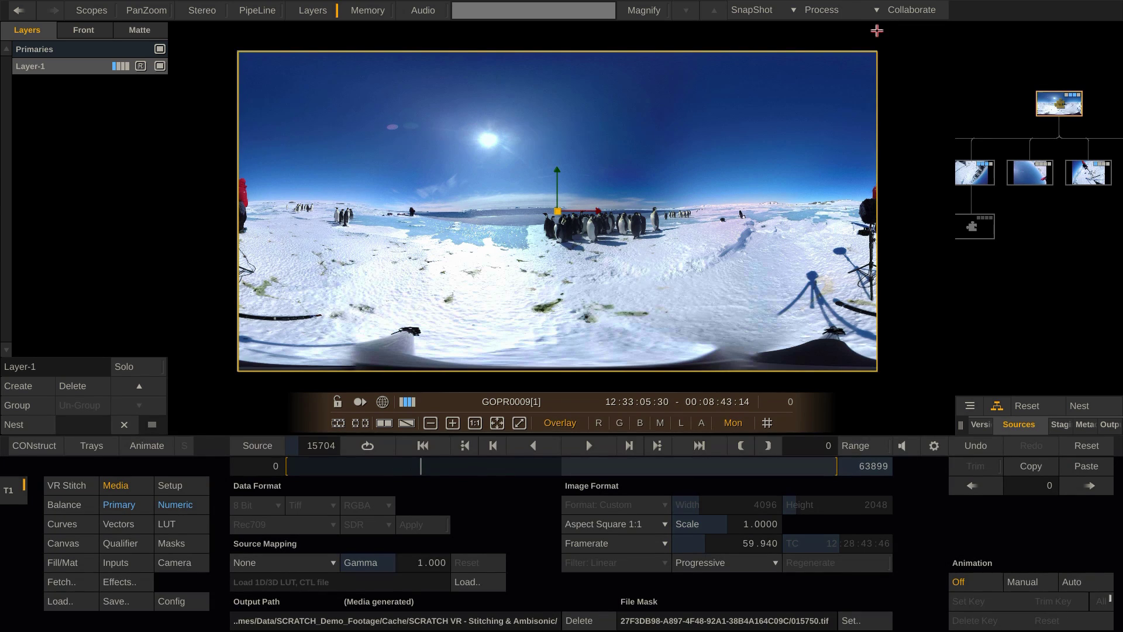
Play the cached stitch in 360 view mode and look around the scene.
click(589, 445)
click(383, 401)
drag(396, 283, 614, 276)
drag(414, 243, 687, 243)
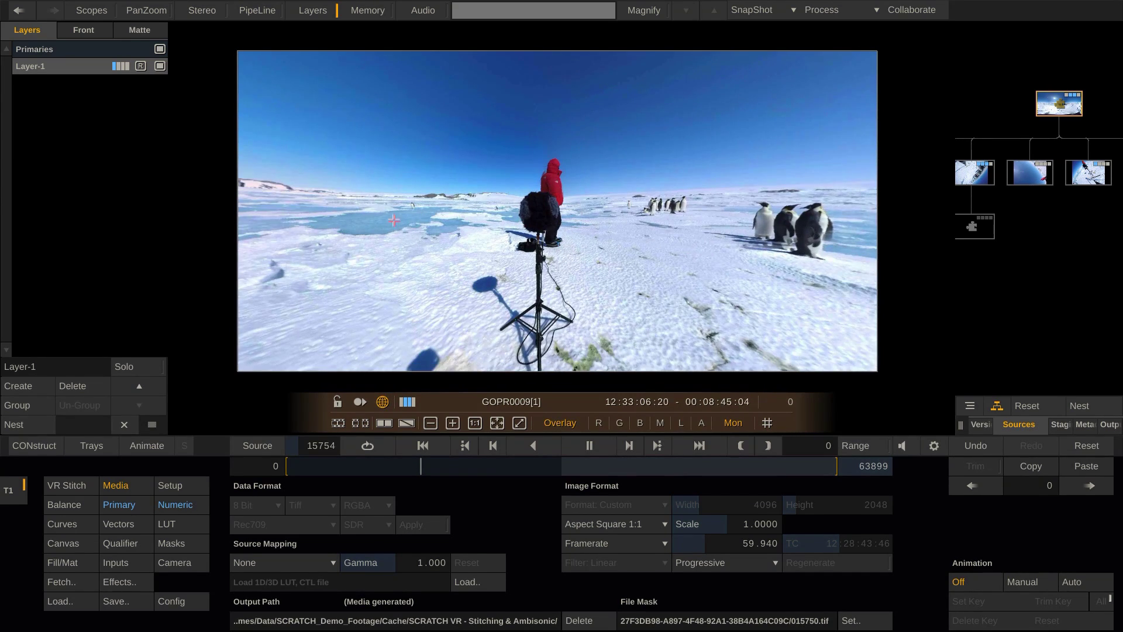
drag(383, 214, 709, 222)
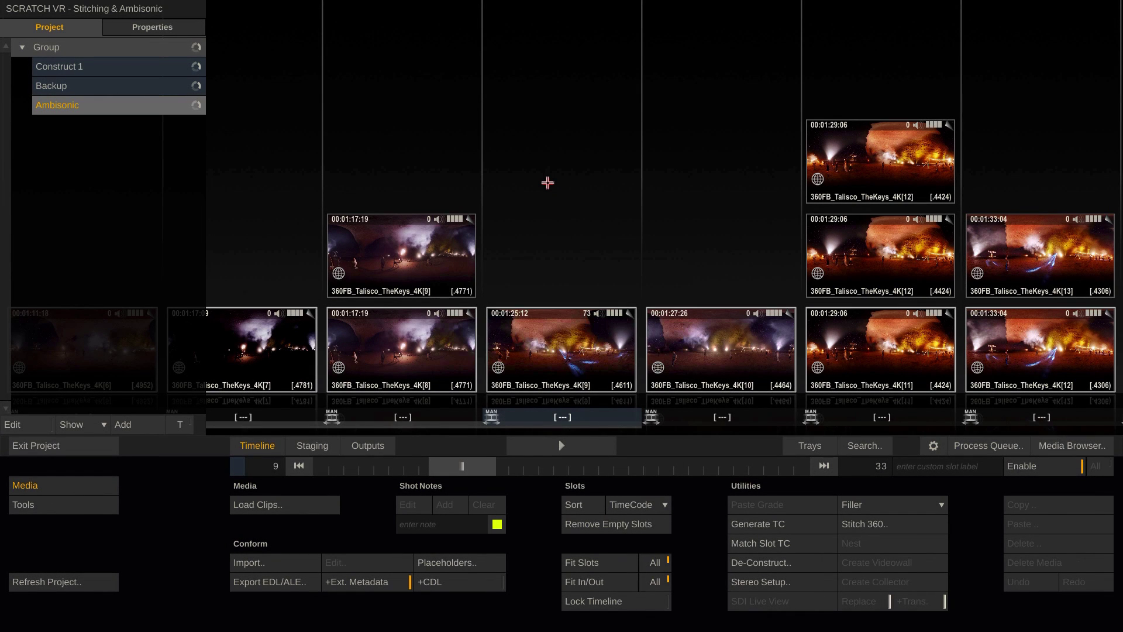
Open the Ambisonic timeline for editing, add Aran_Music_Mix.amb as its timeline audio and enlarge the timeline to show all audio channels.
right_click(547, 183)
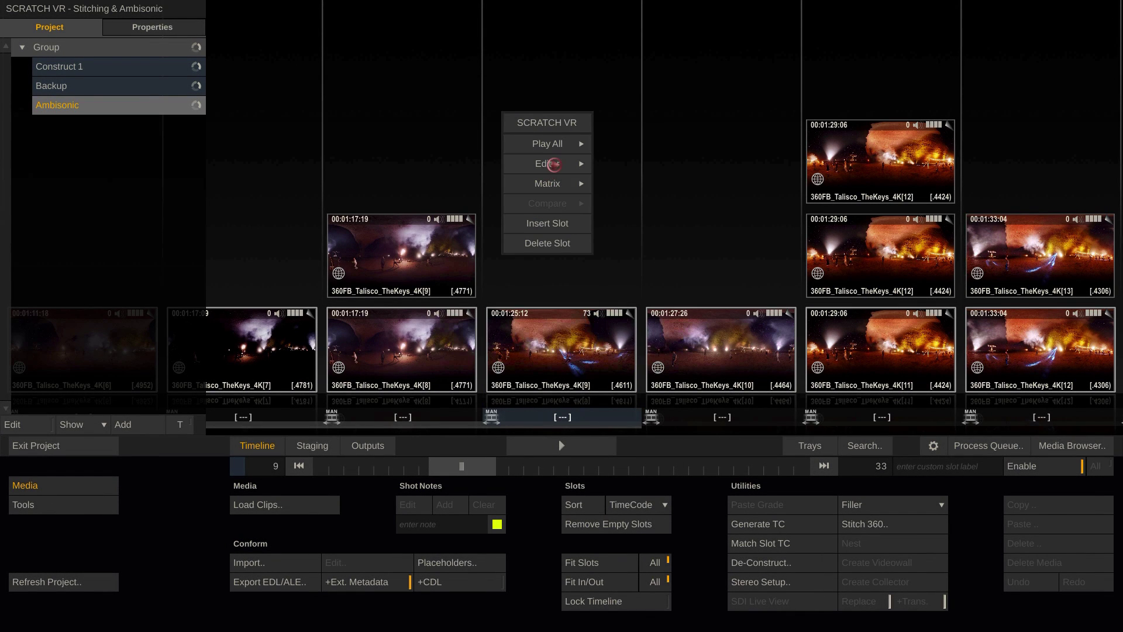
click(560, 443)
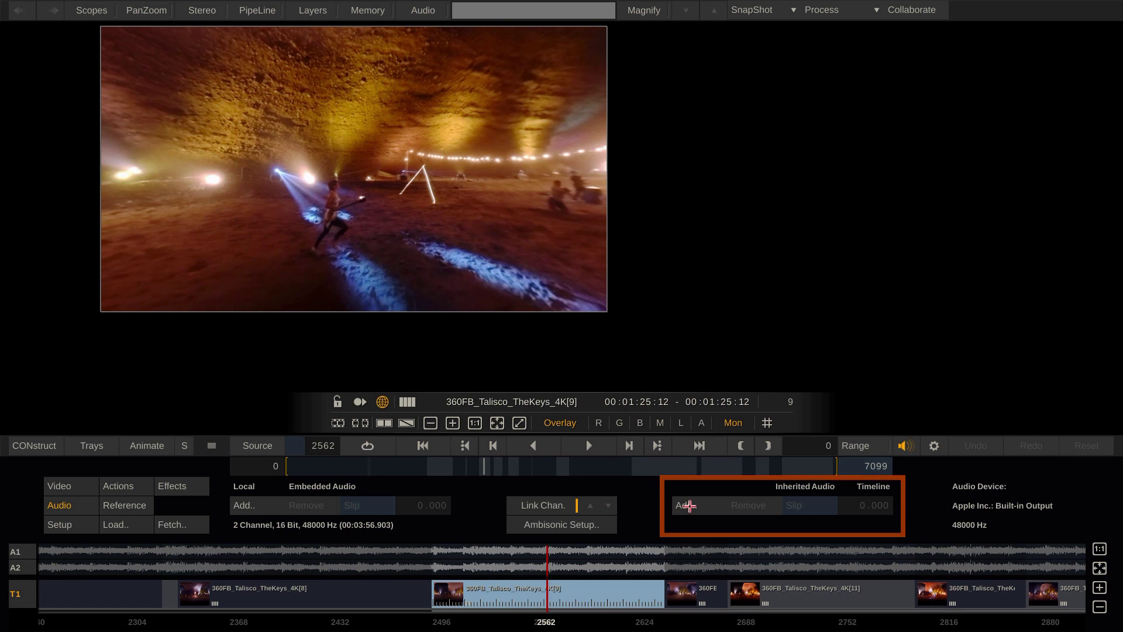
click(690, 505)
click(146, 205)
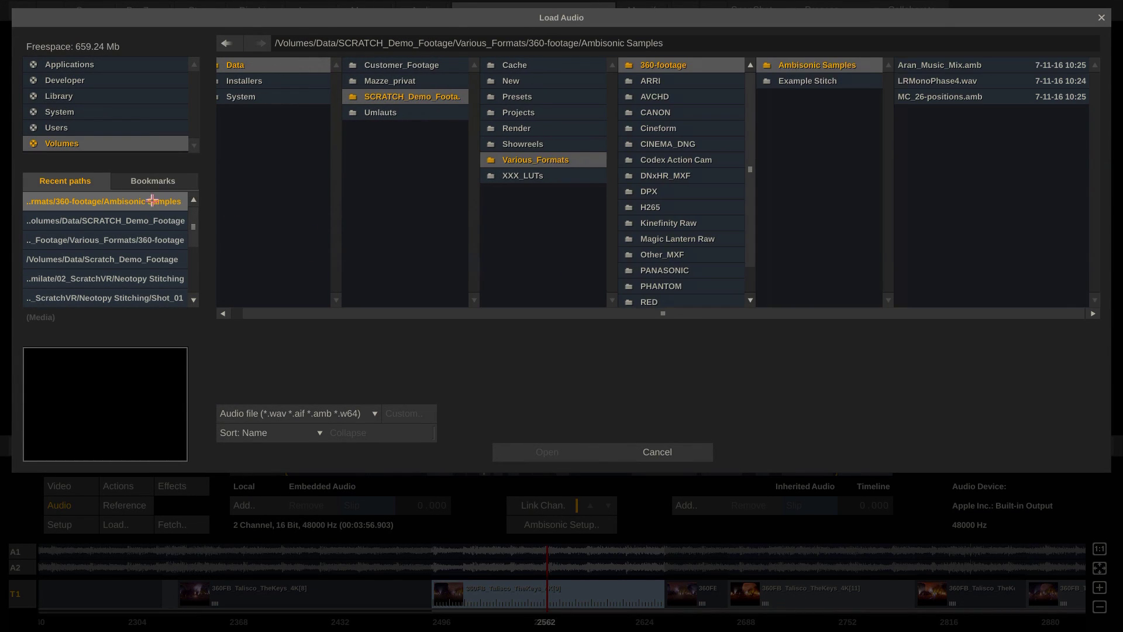
click(940, 65)
double_click(941, 65)
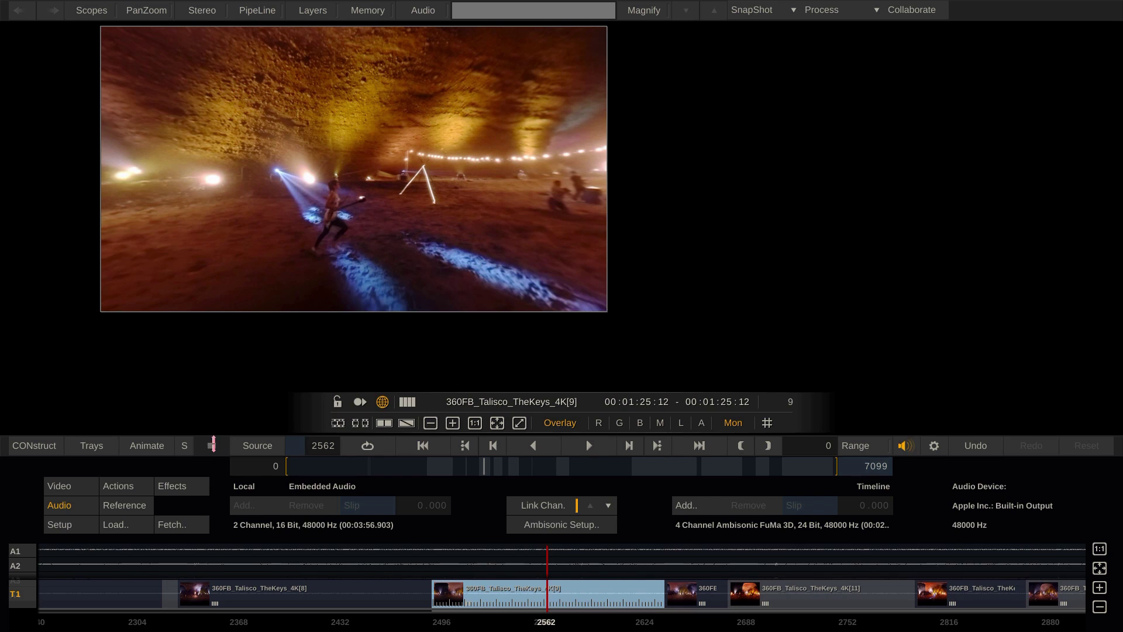
drag(213, 445, 227, 374)
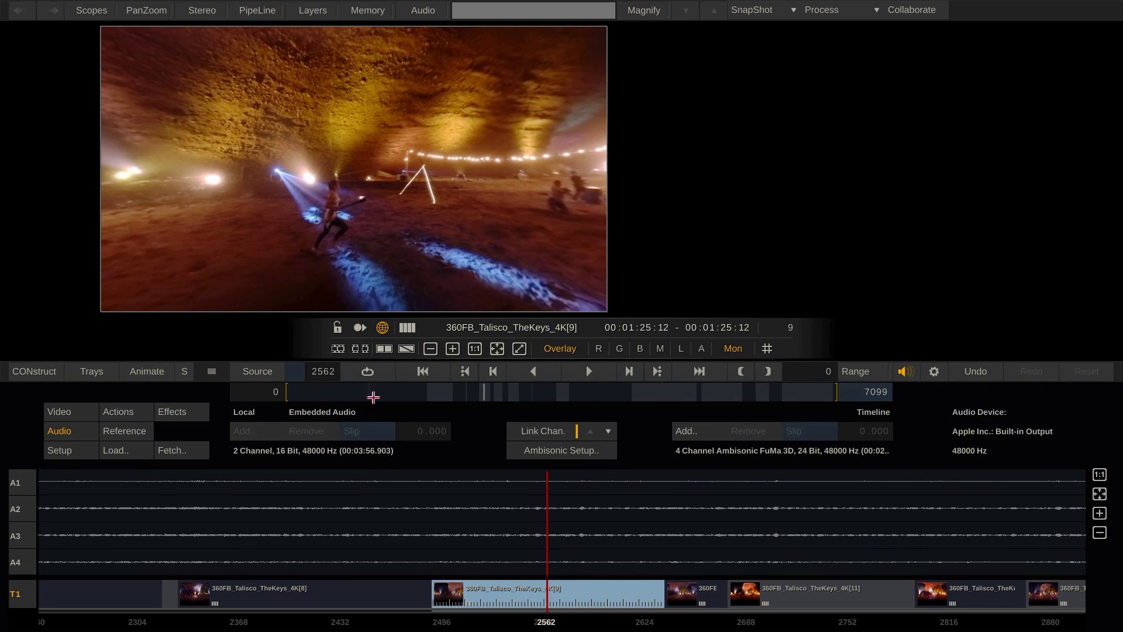
Open the ambisonic audio setup, test and reset the 360 view rotation, and set the soundfield to yaw 43.95, pitch 66.63, roll 100.24.
click(557, 451)
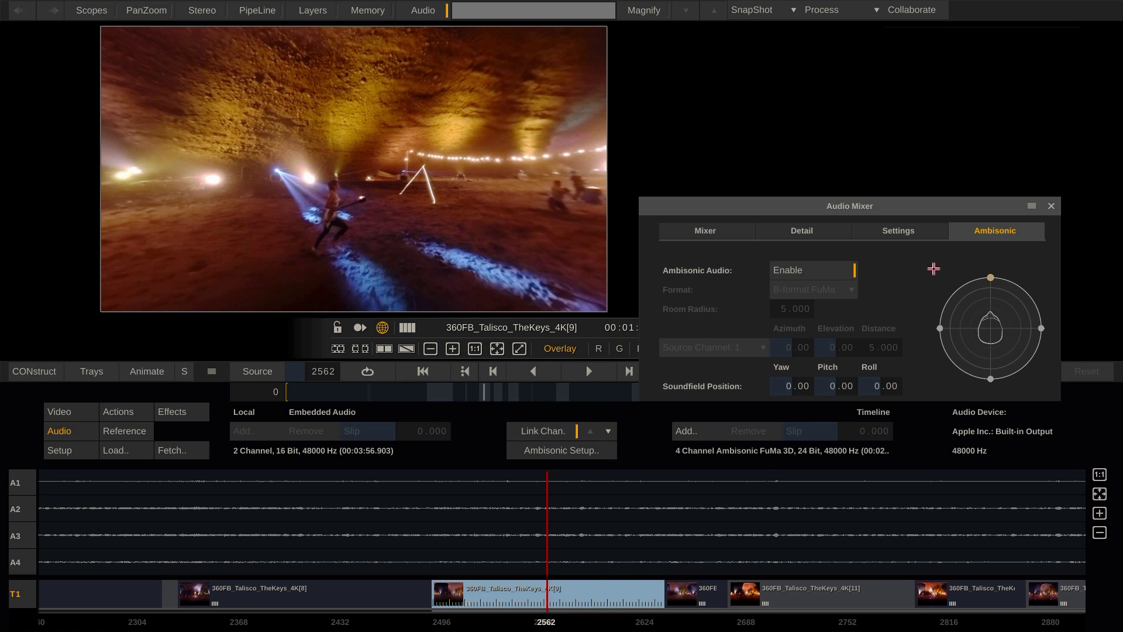
drag(263, 176, 403, 178)
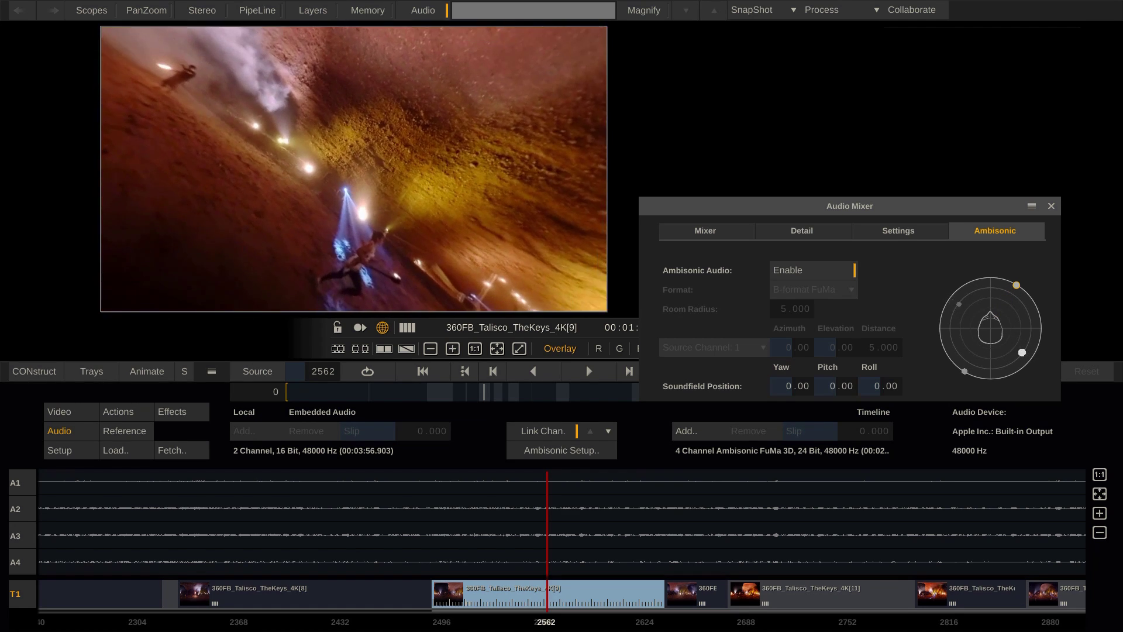
key(Home)
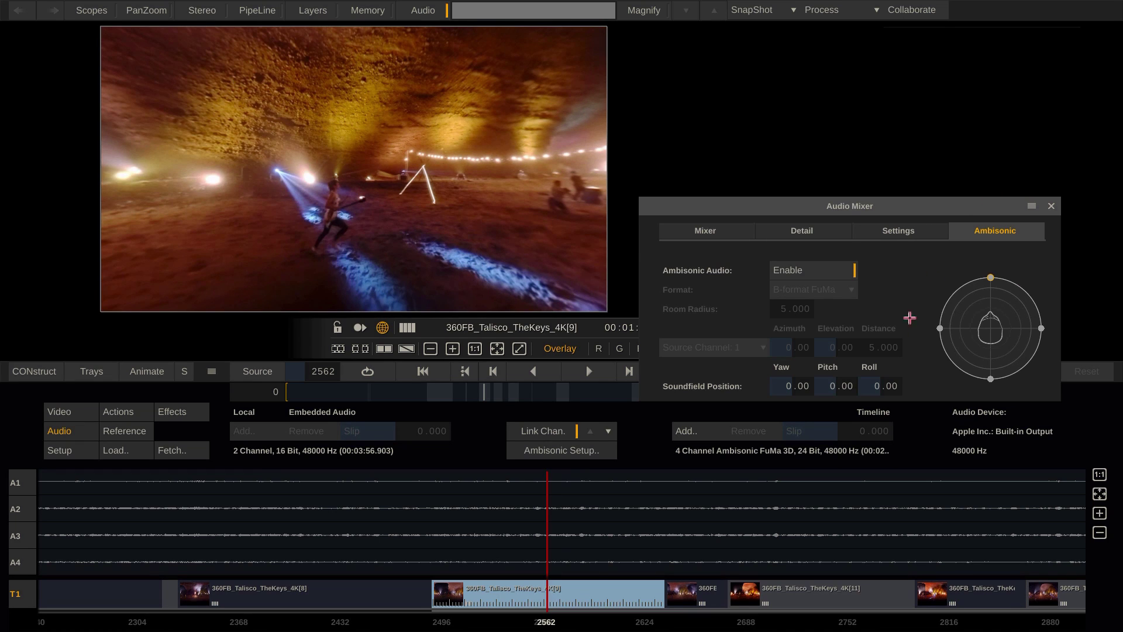
mouse_move(799, 388)
mouse_down()
mouse_move(799, 398)
mouse_move(879, 387)
mouse_move(874, 375)
mouse_up()
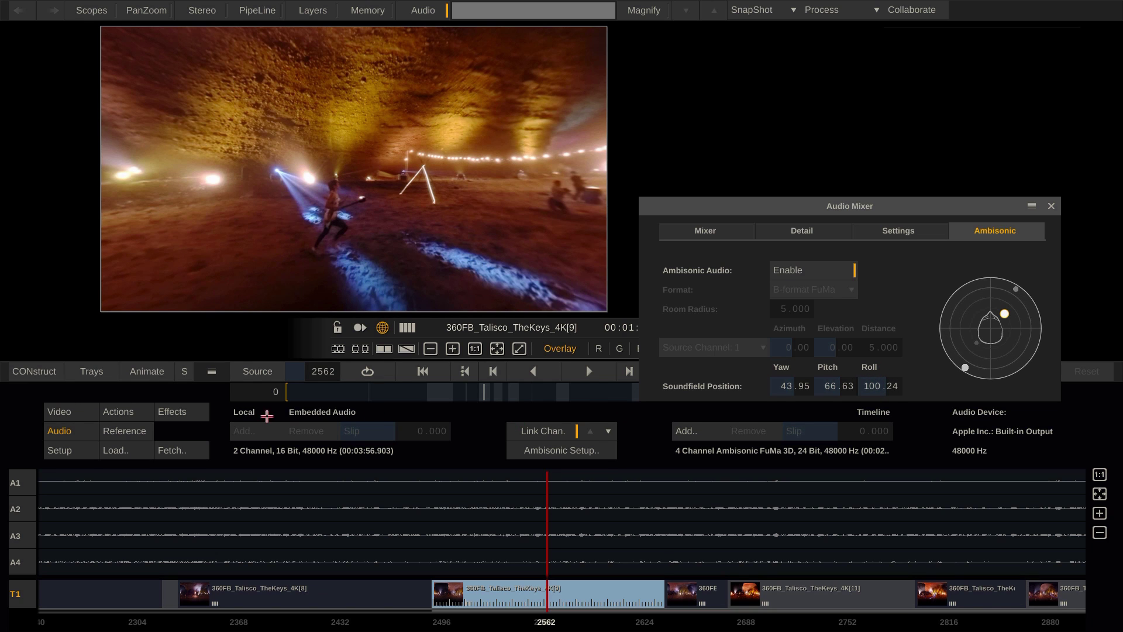
Set the 360 pan yaw of shot 360FB_Talisco_TheKeys_4K[9] to -0.828 in VR Edit mode and turn the soundfield yaw to 161.80.
click(172, 411)
drag(483, 433, 491, 482)
right_click(491, 481)
click(491, 482)
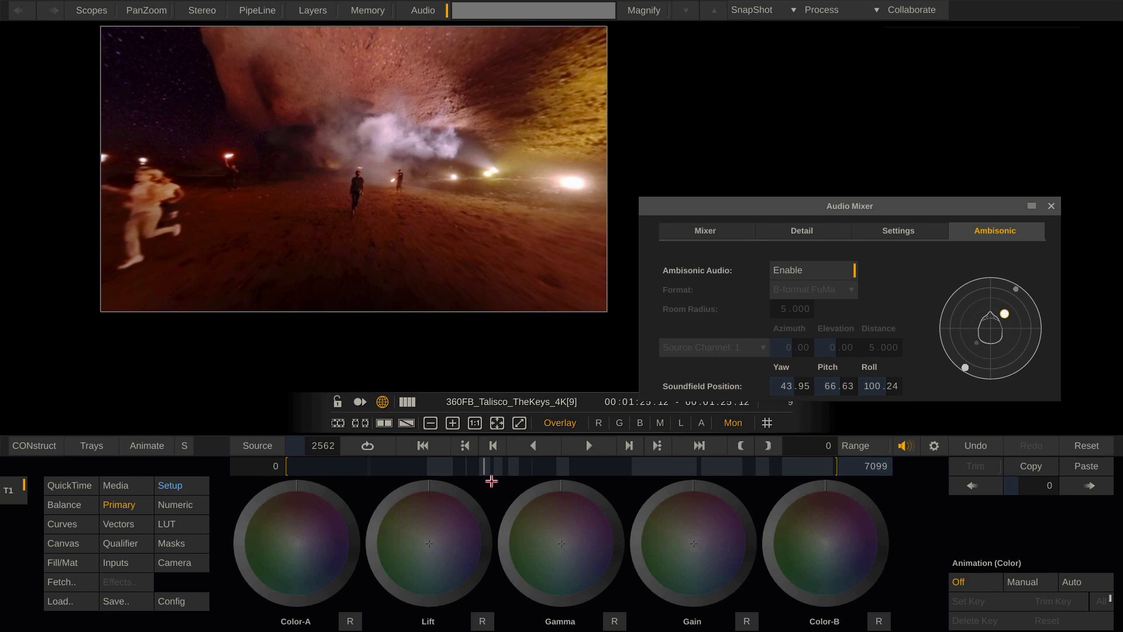
click(175, 485)
drag(418, 506, 416, 476)
right_click(415, 478)
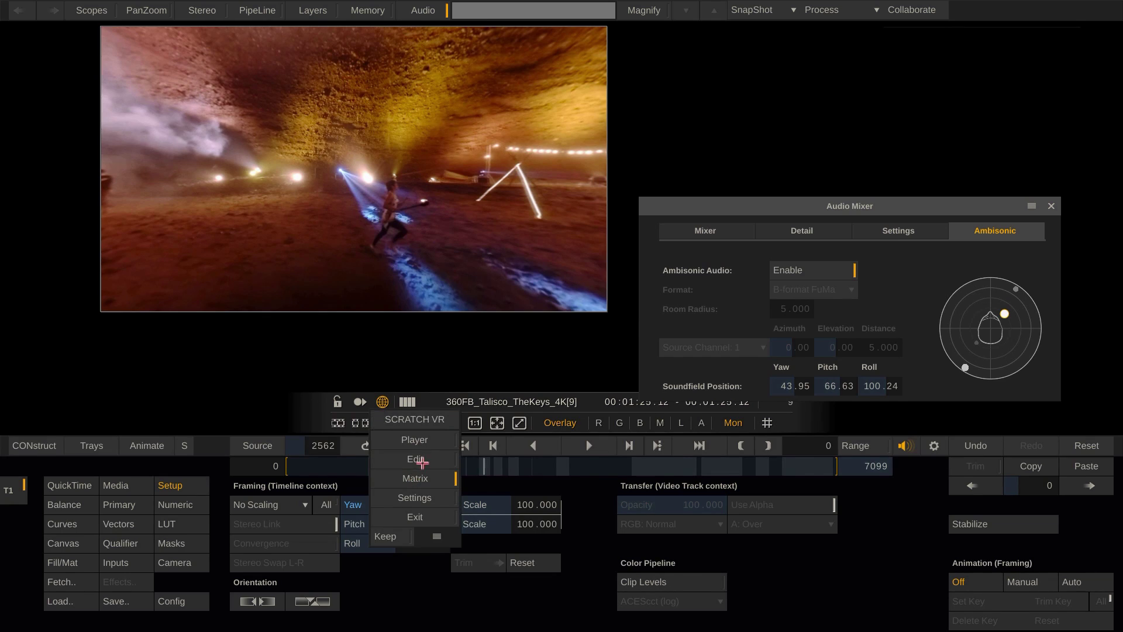
click(422, 461)
mouse_move(798, 389)
mouse_down()
mouse_move(810, 392)
mouse_move(791, 410)
mouse_move(775, 388)
mouse_up()
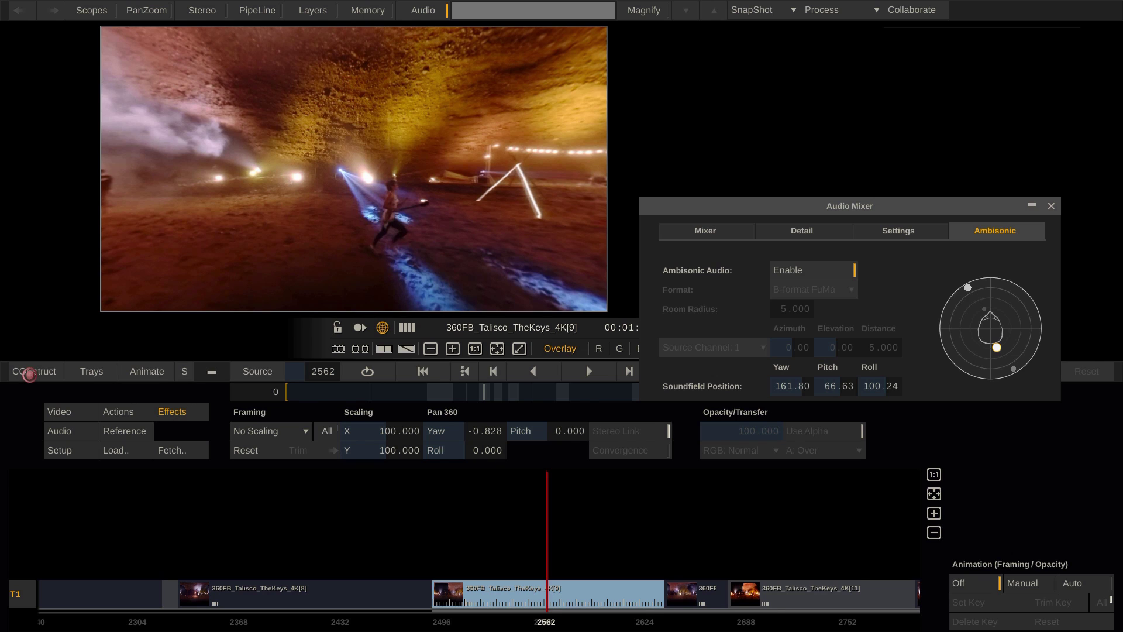
Return to the construct's outputs and add an H264 Encoder output to the Ambisonic timeline.
click(29, 373)
click(358, 448)
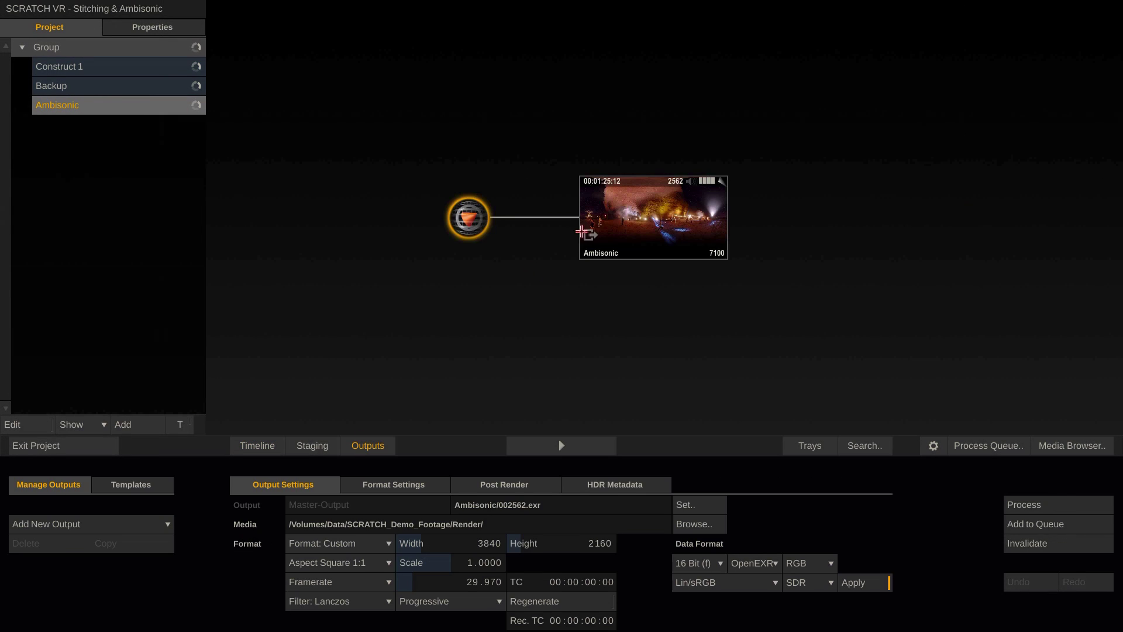
click(115, 524)
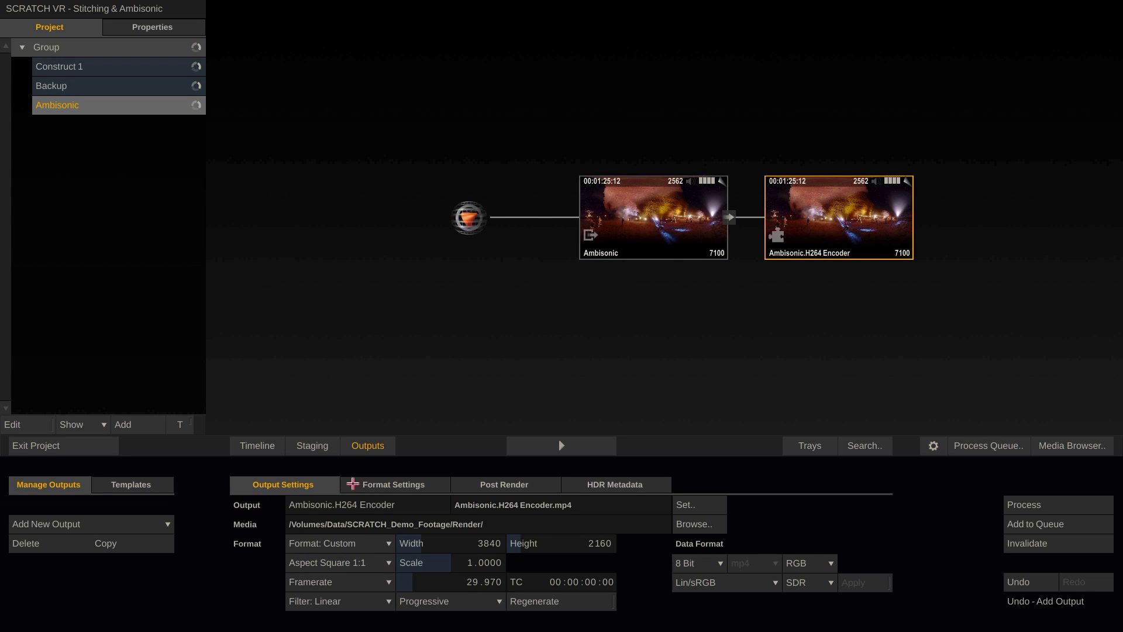
Choose B-format FuMa as the H264 encoder's ambisonic audio format and enable audio channels 3 and 4.
click(394, 484)
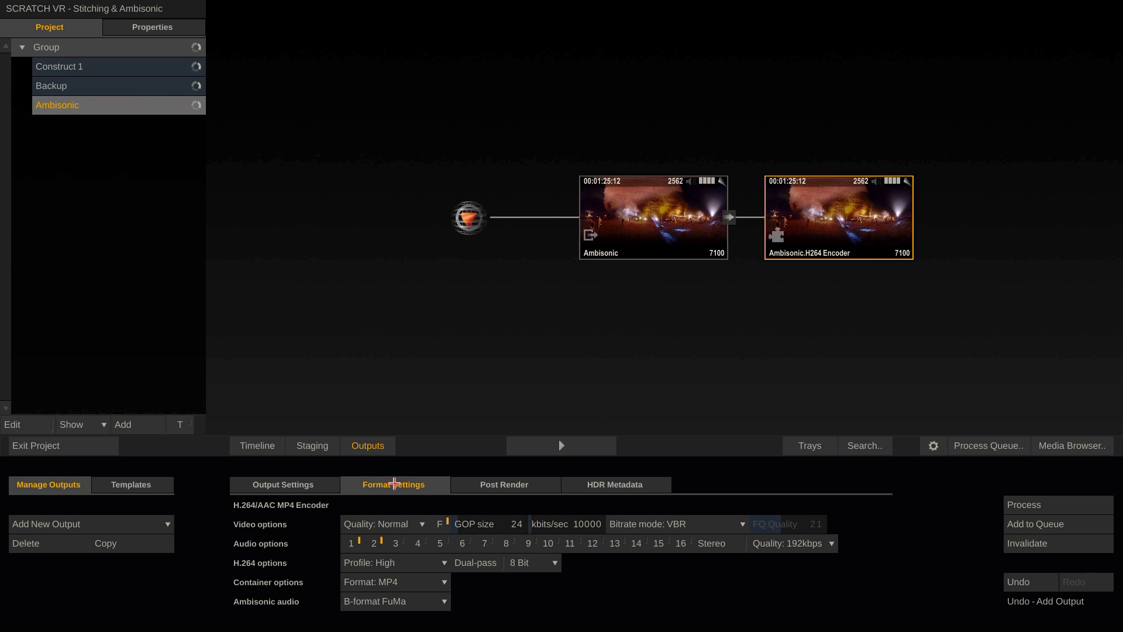
click(443, 603)
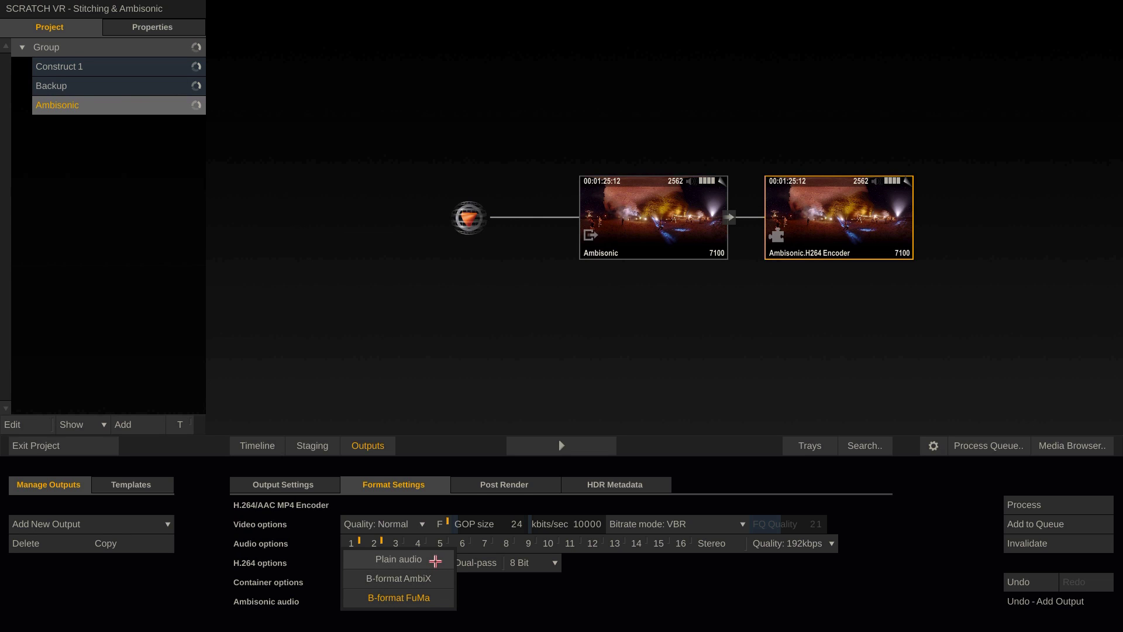
click(436, 599)
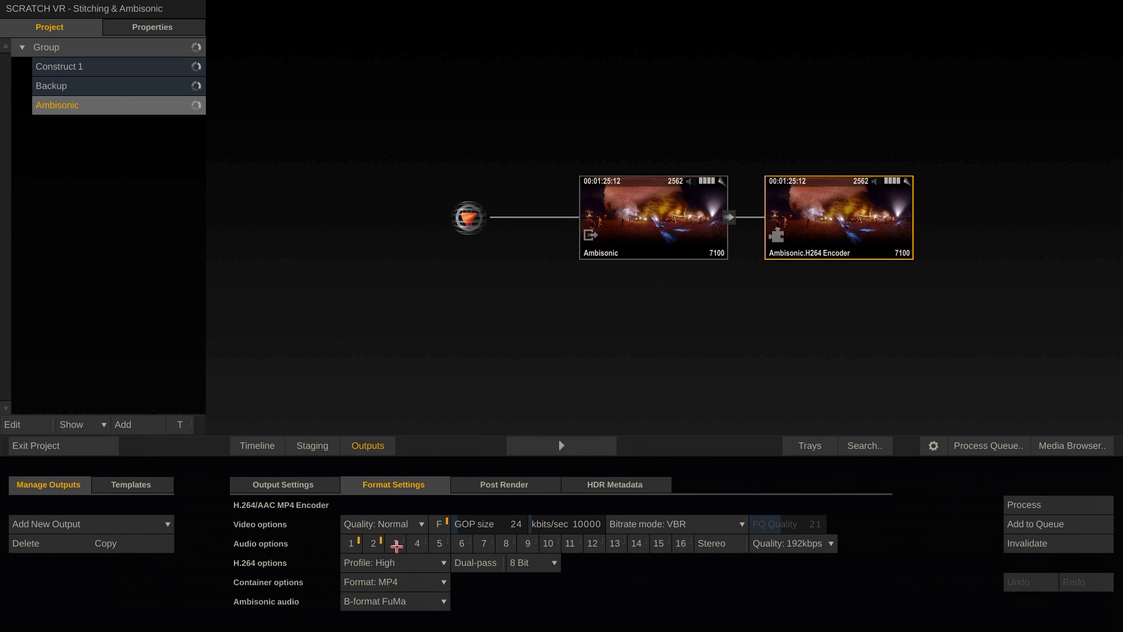
click(396, 545)
click(417, 543)
Go back to the timeline, open the media publishing options and review the available targets, keeping SCRATCH Web.
click(259, 448)
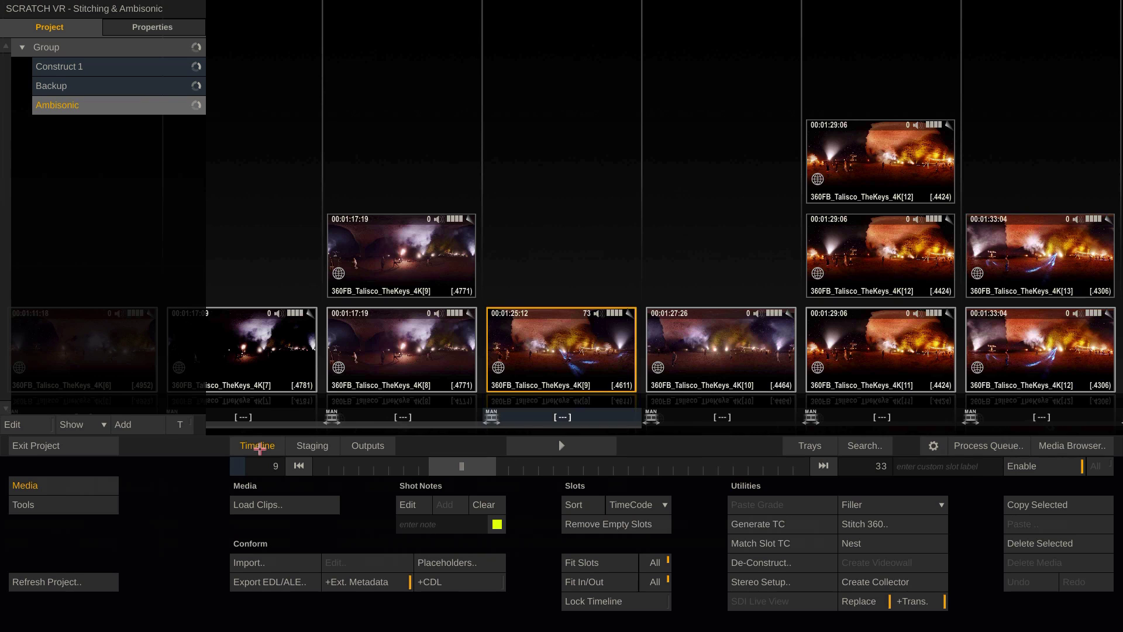
click(77, 506)
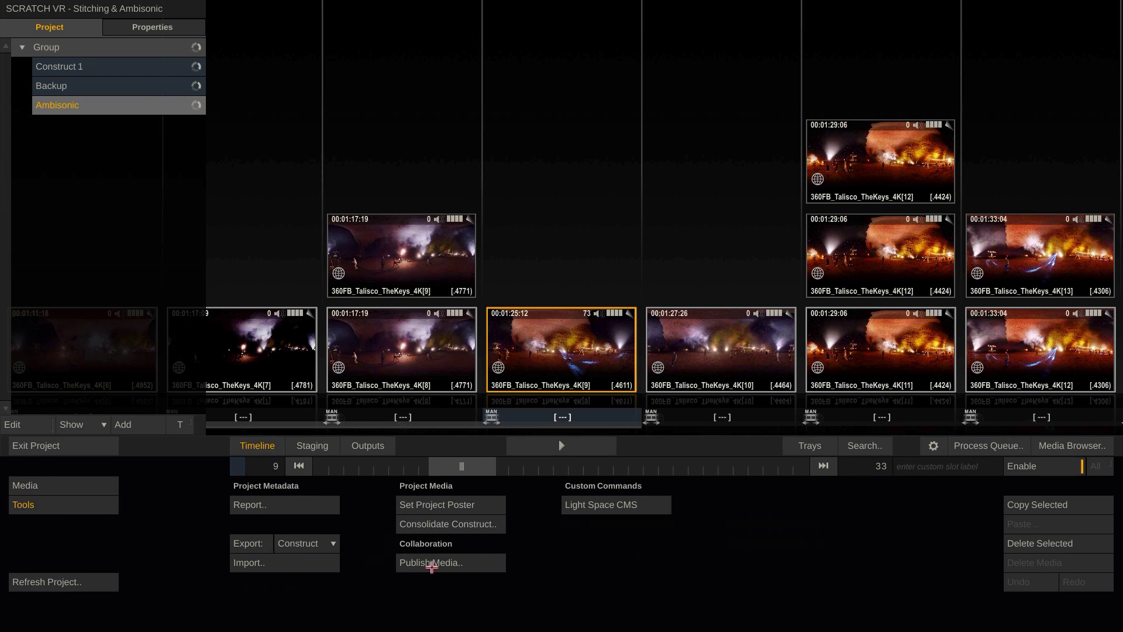
click(434, 565)
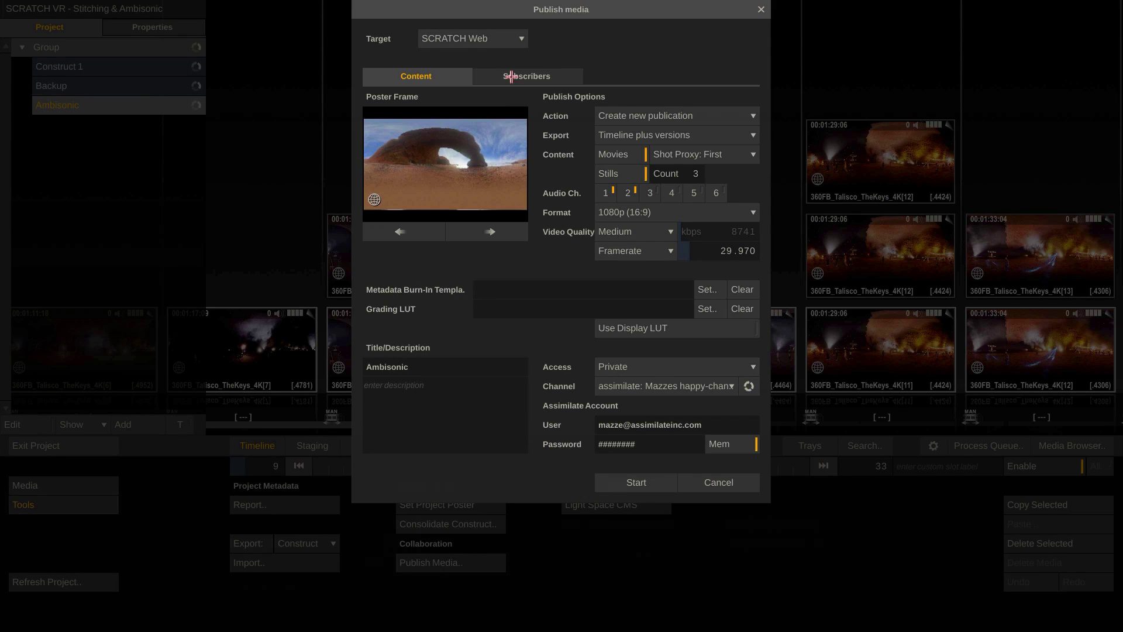
click(512, 40)
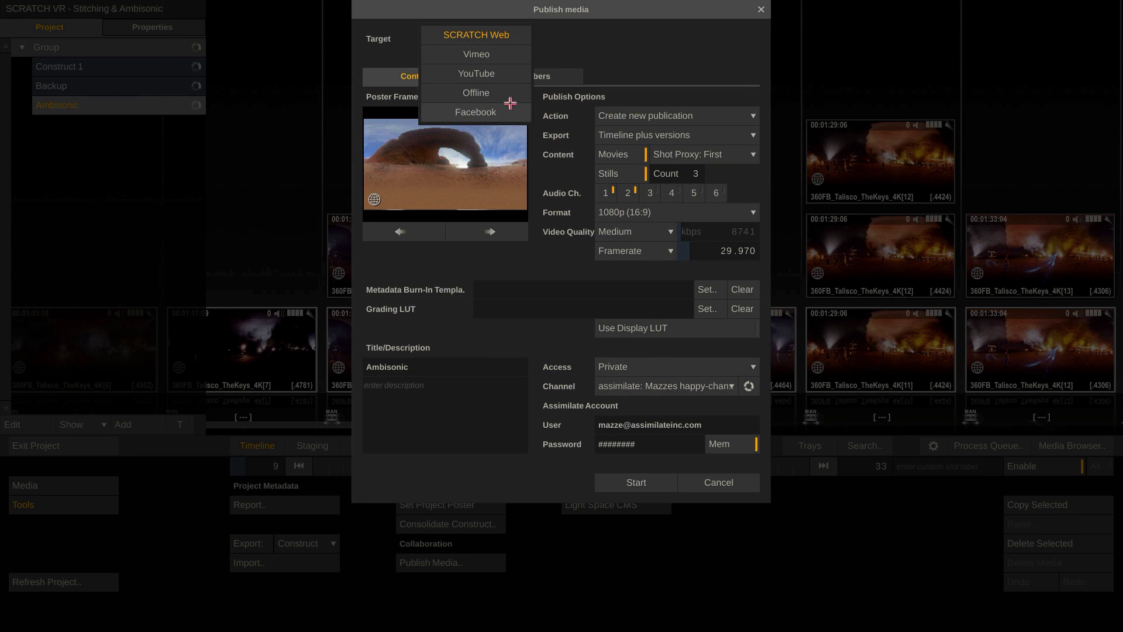
click(514, 37)
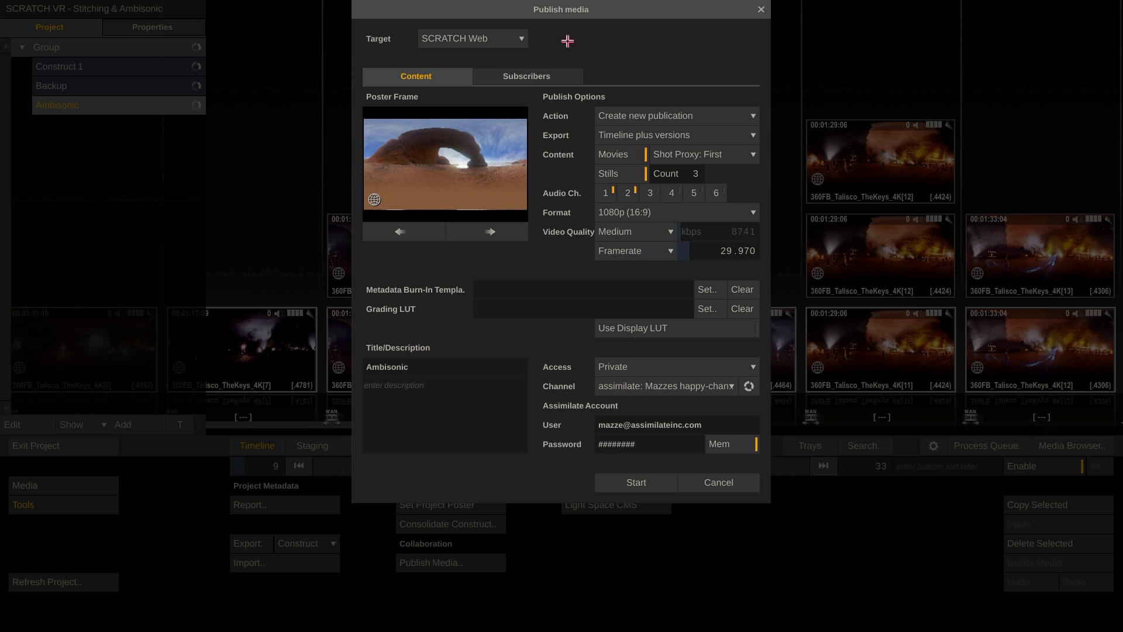